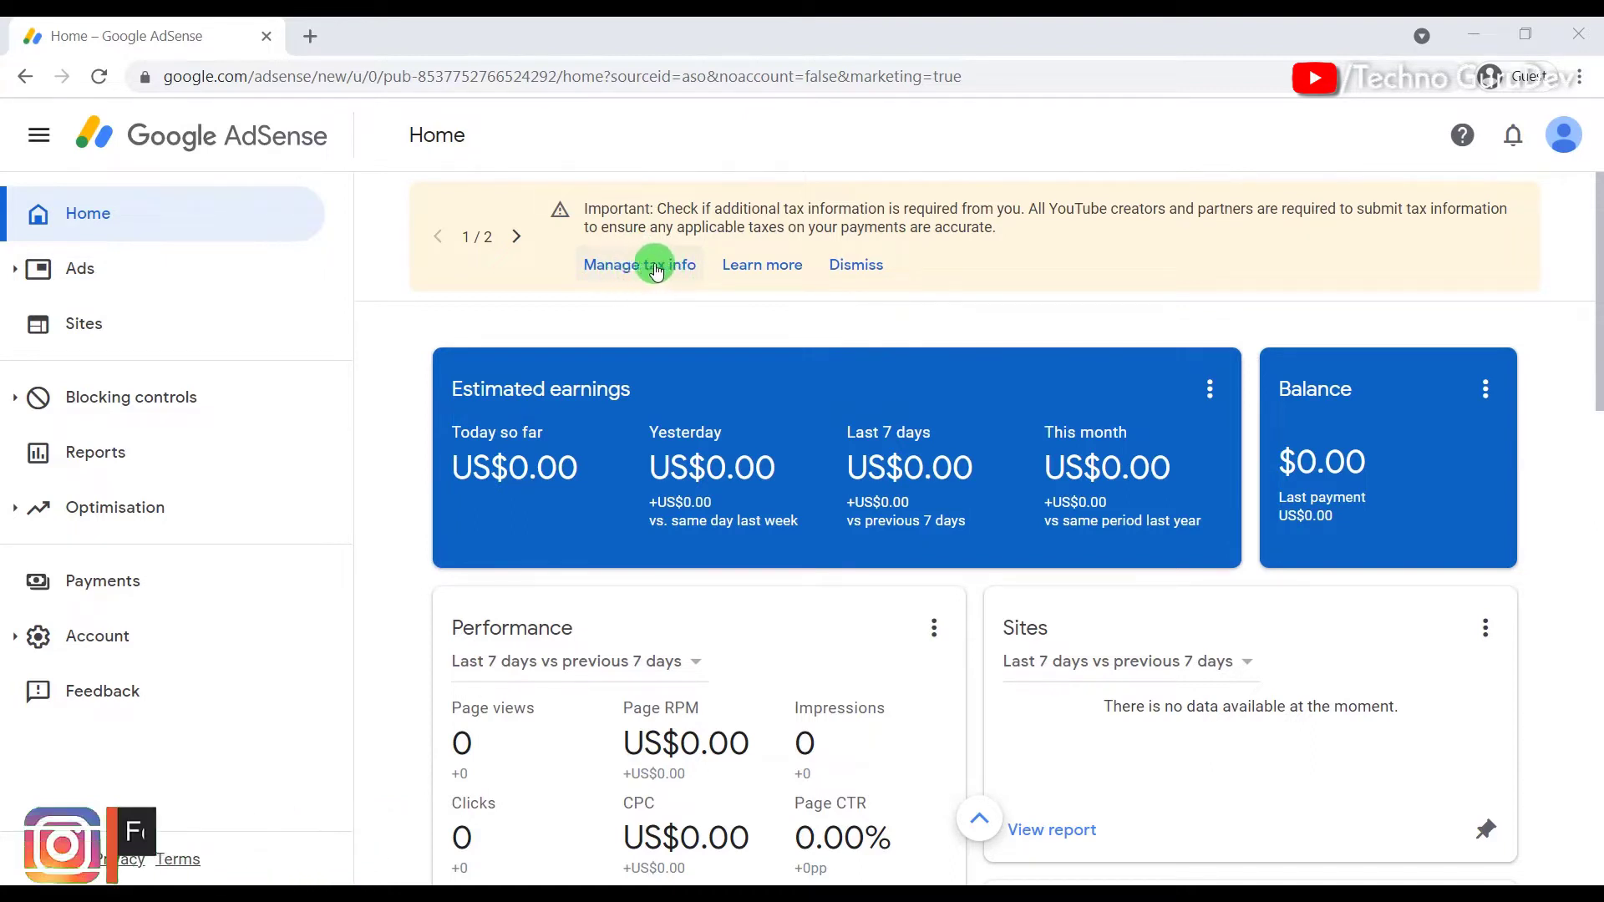
# Step: From Manage tax info, start adding tax info and verify identity with the account password
pyautogui.click(639, 271)
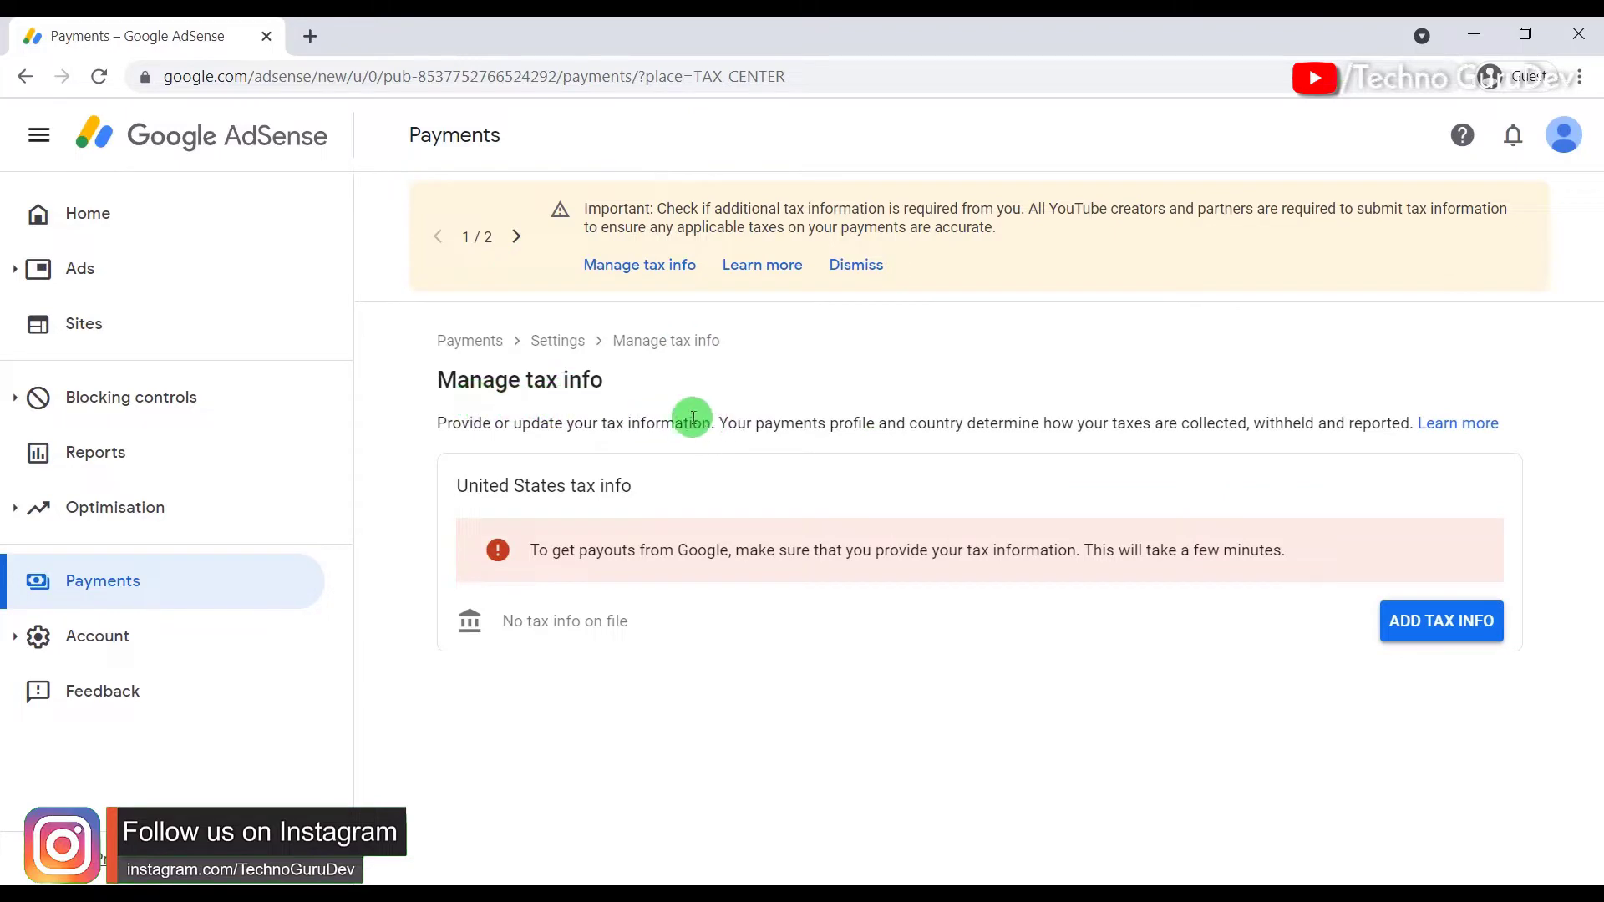
pyautogui.click(1435, 634)
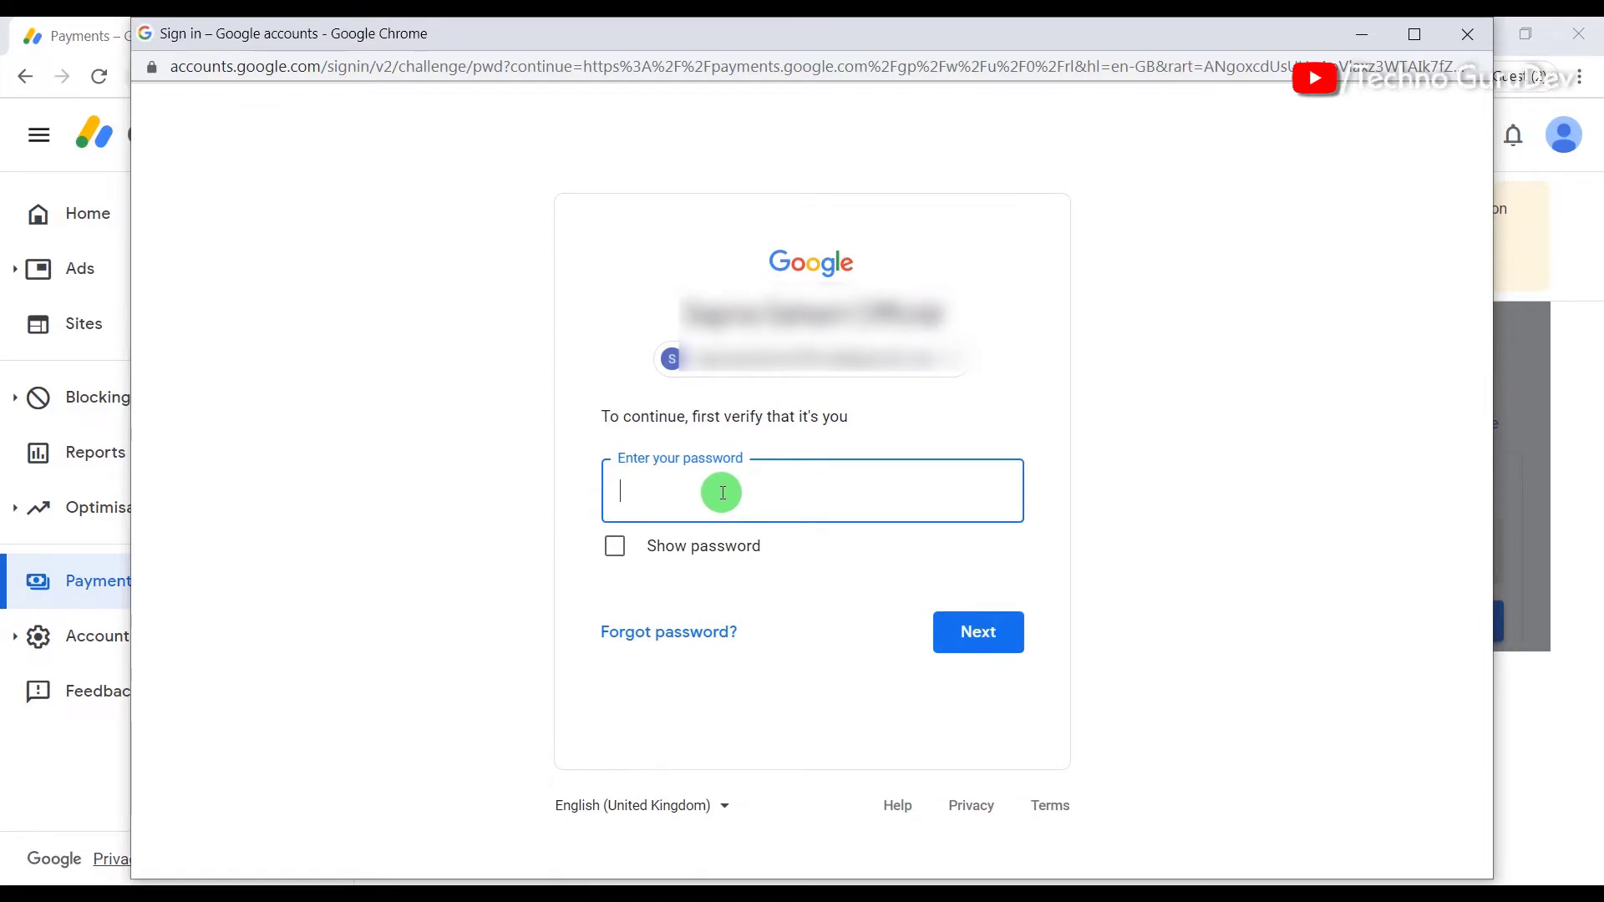
pyautogui.hotkey('ctrl', 'v')
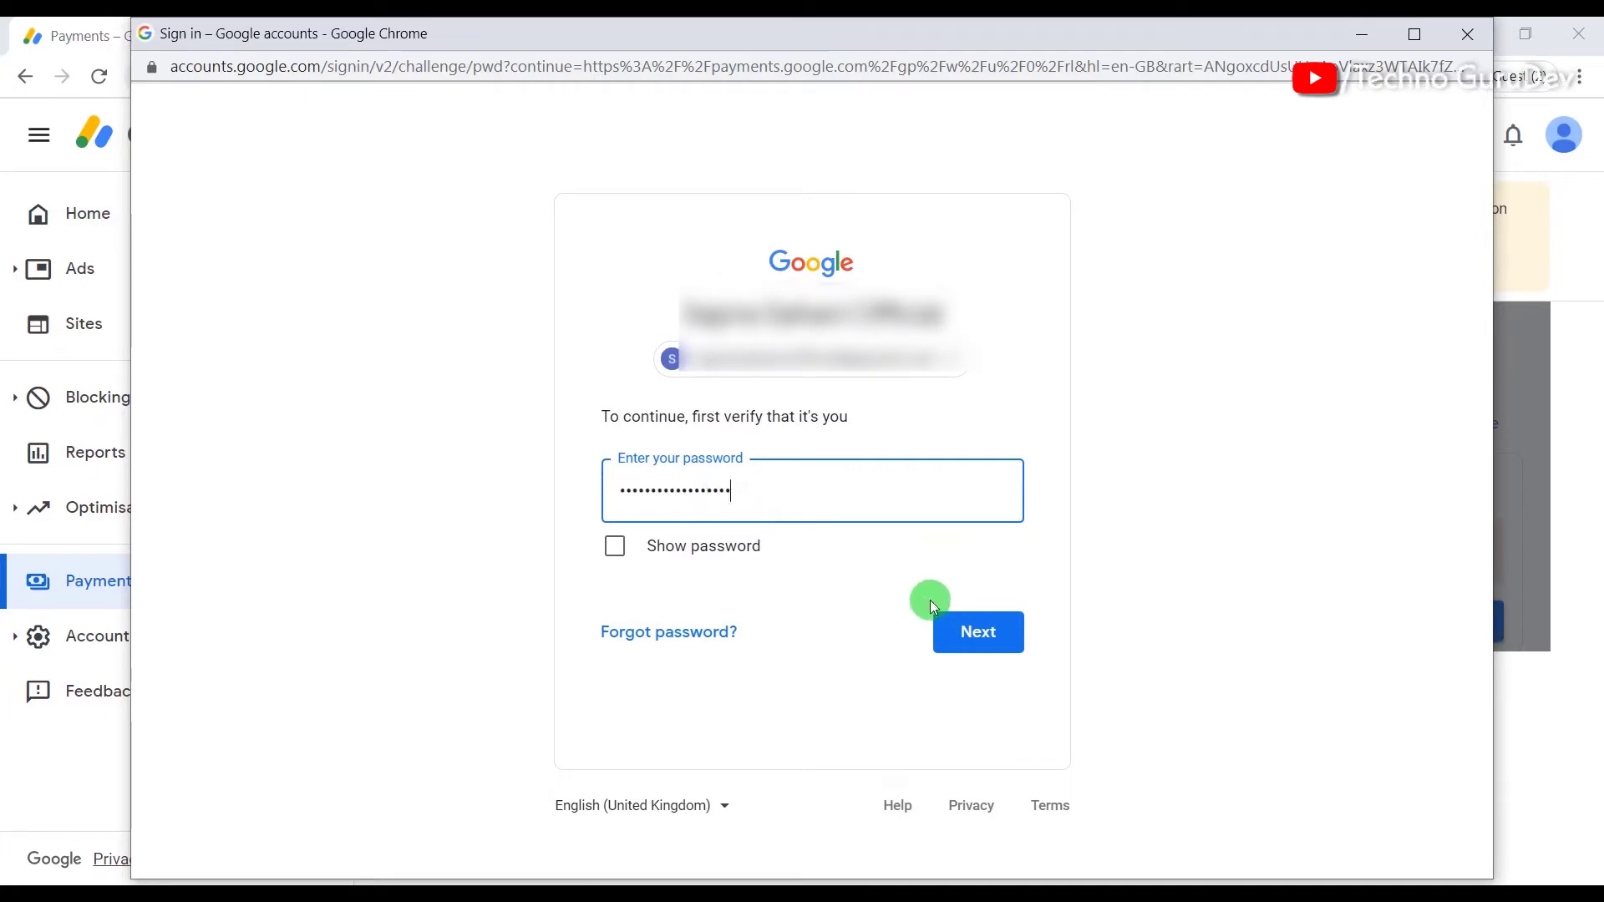
pyautogui.click(965, 631)
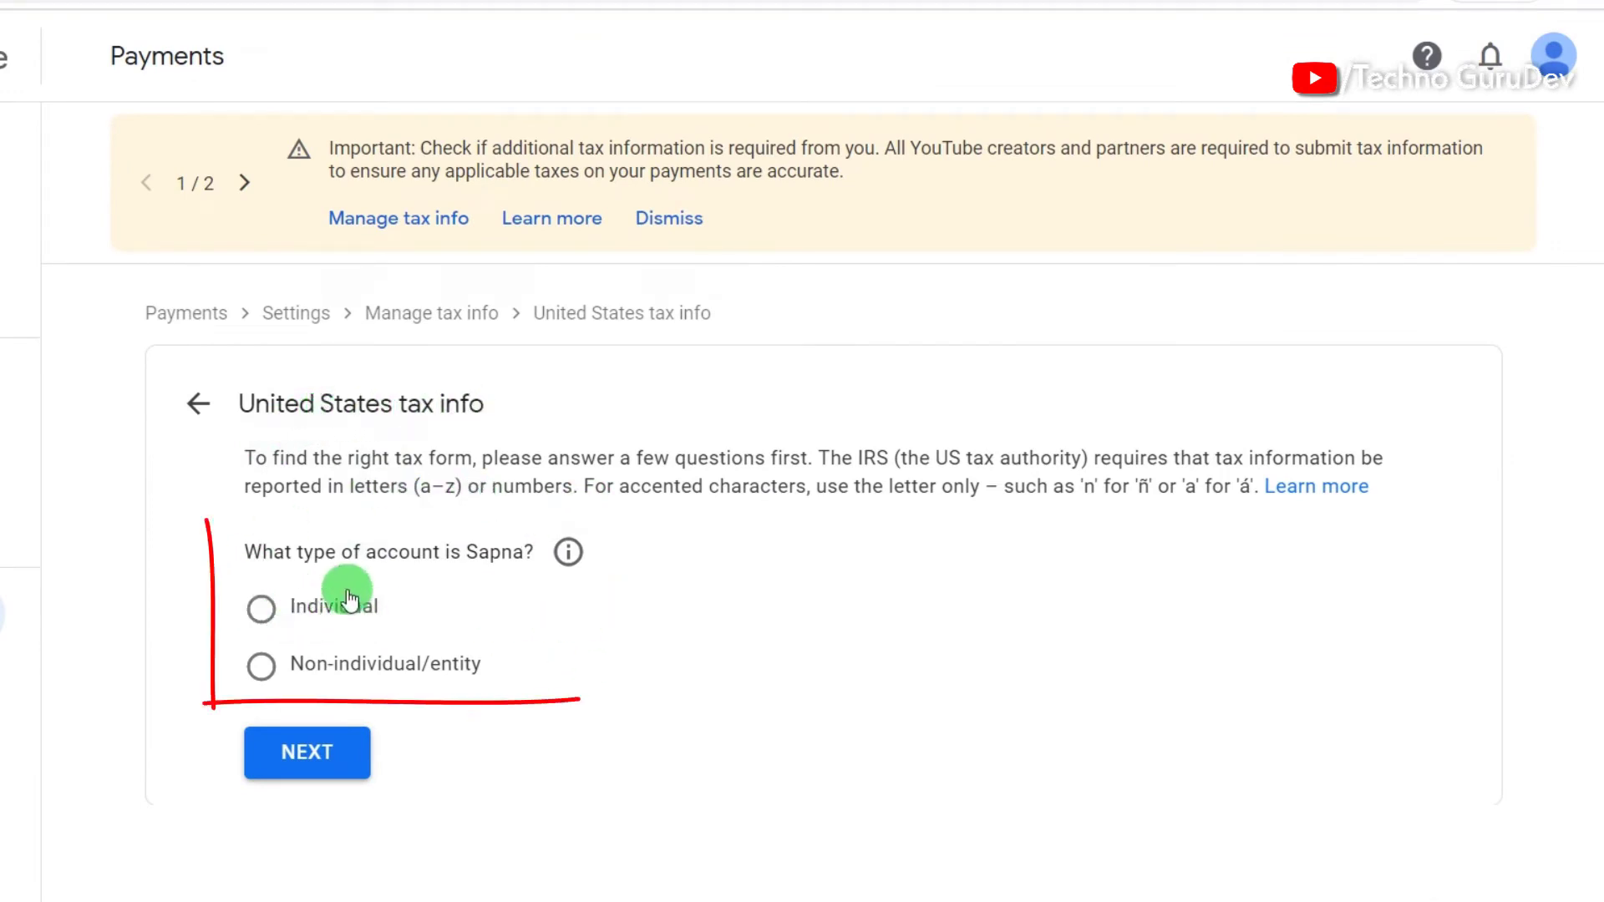
# Step: Declare the account an individual who is not a US citizen or resident
pyautogui.click(262, 617)
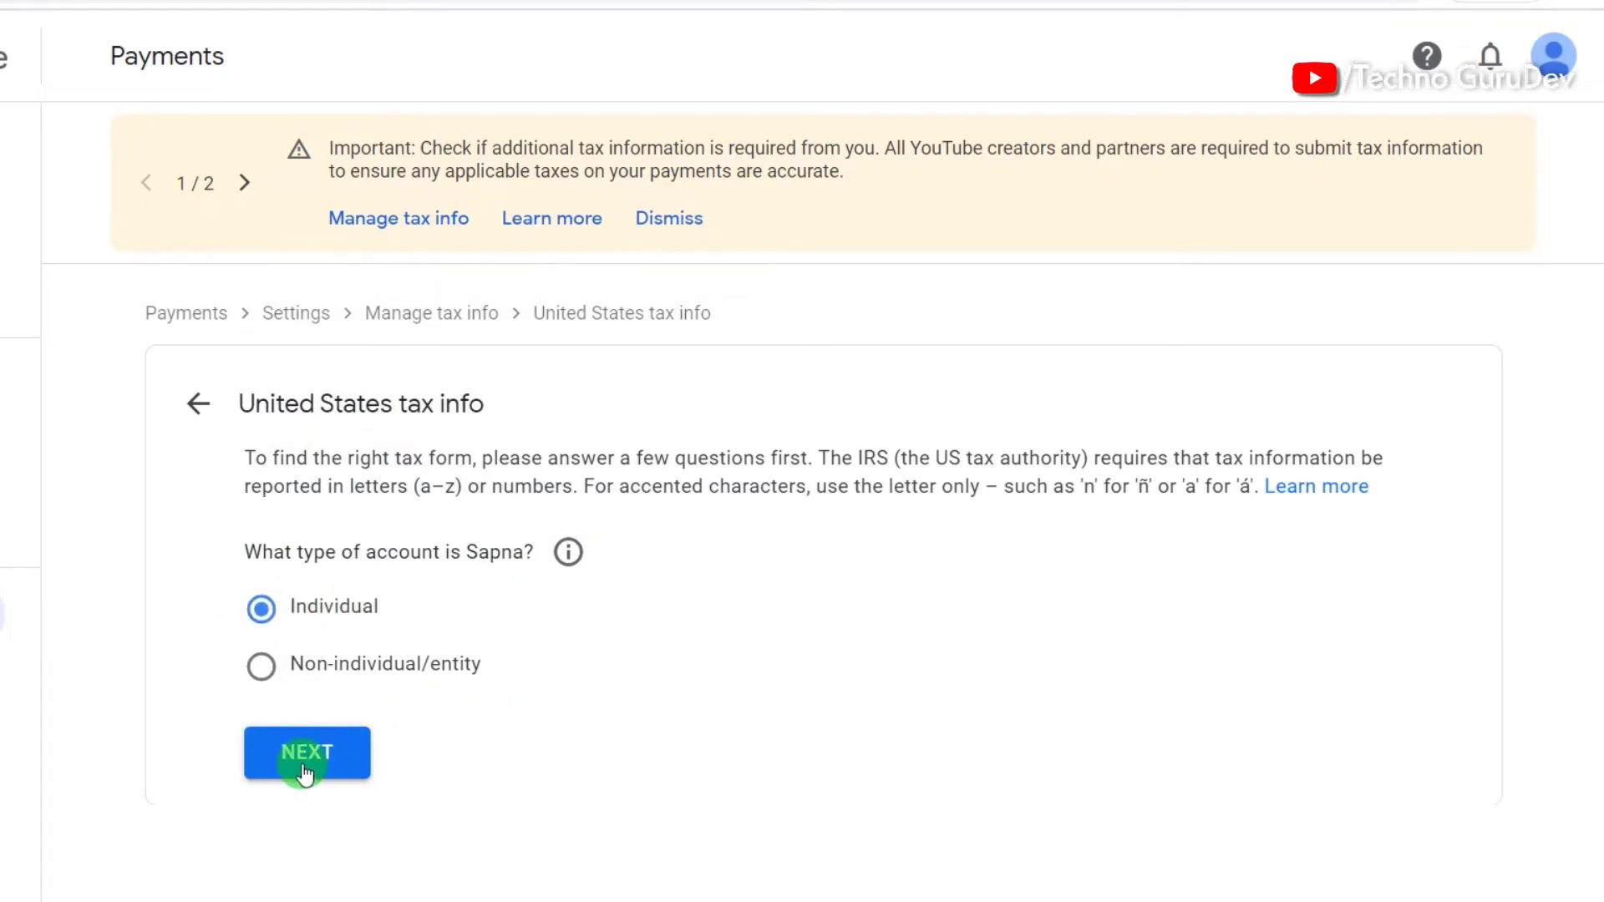
pyautogui.click(304, 764)
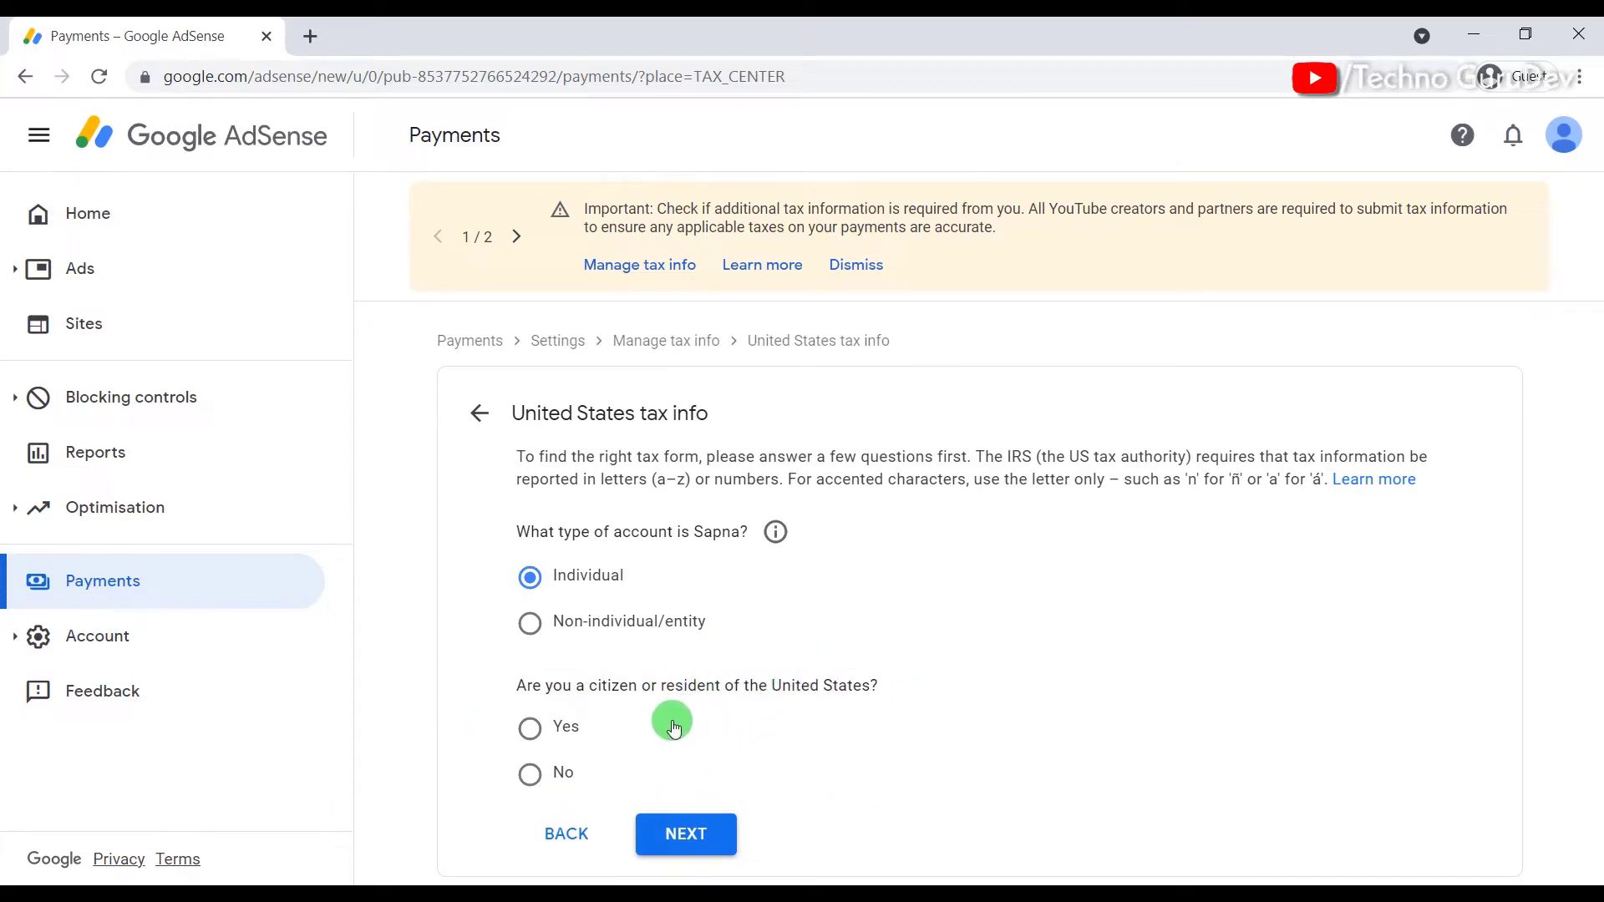
pyautogui.click(531, 780)
pyautogui.click(727, 828)
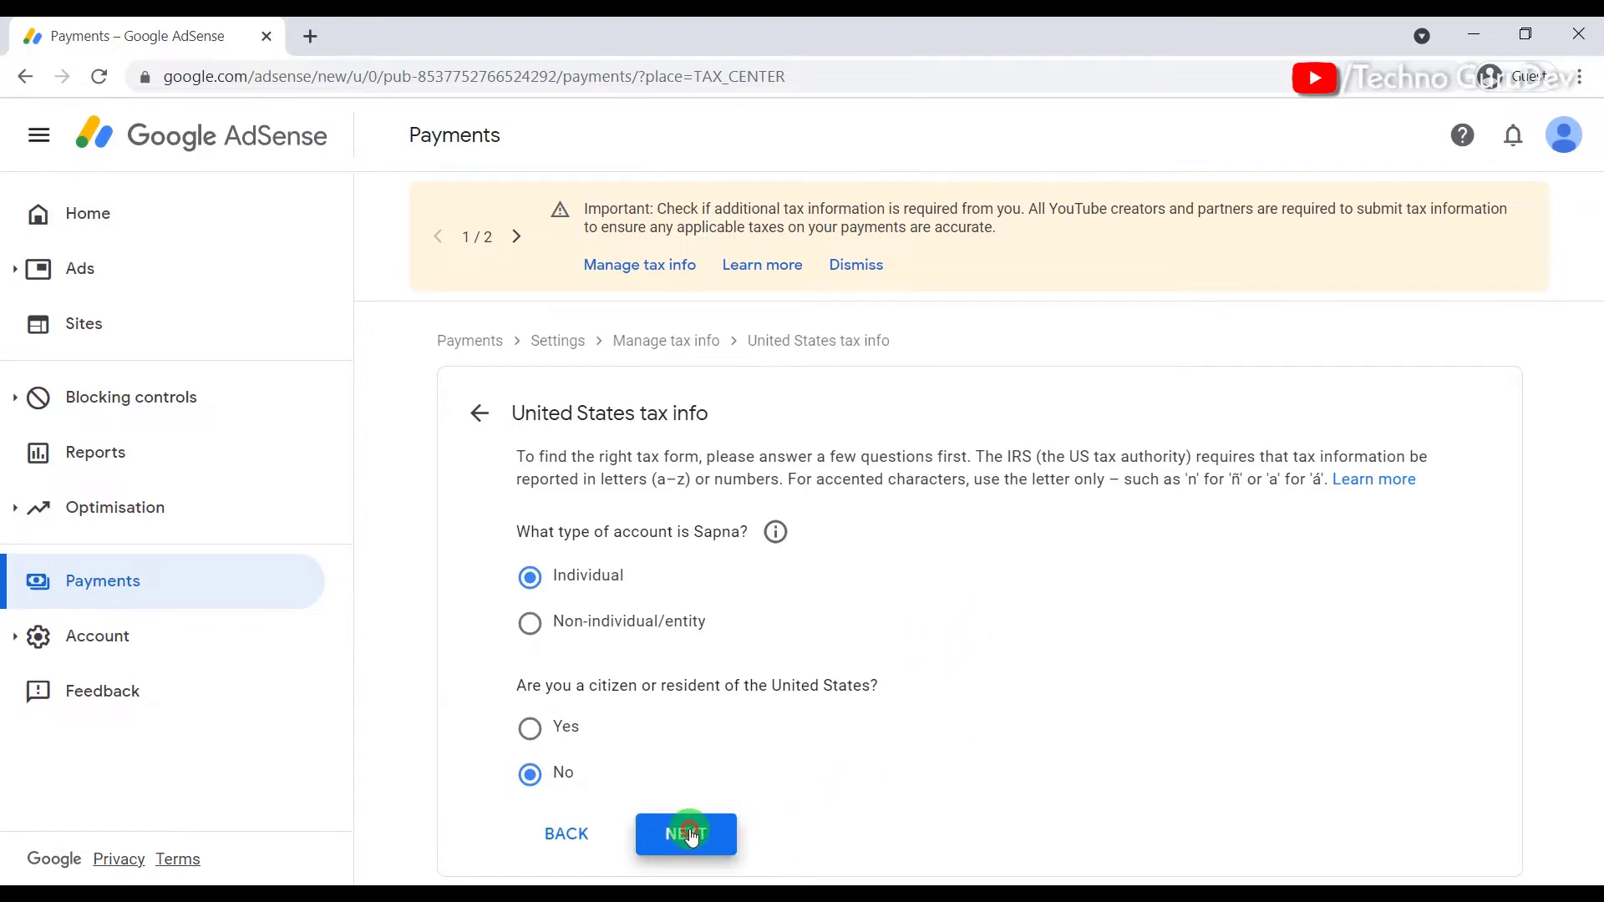
# Step: Choose the W-8BEN form type and start the W-8BEN form
pyautogui.scroll(-3, 789, 735)
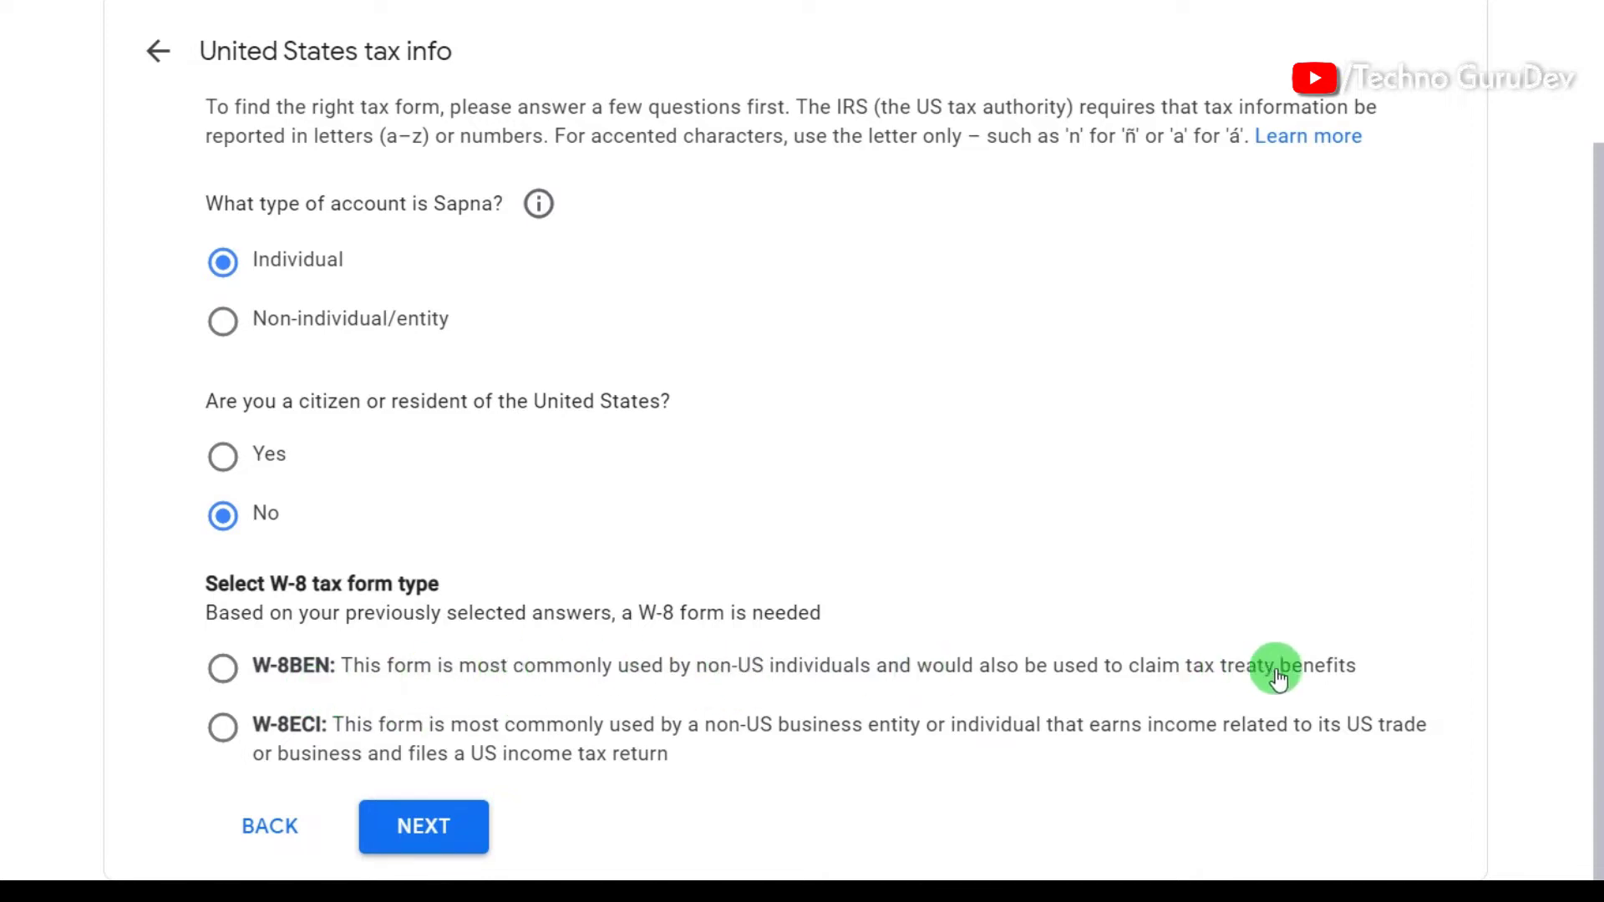
pyautogui.click(219, 673)
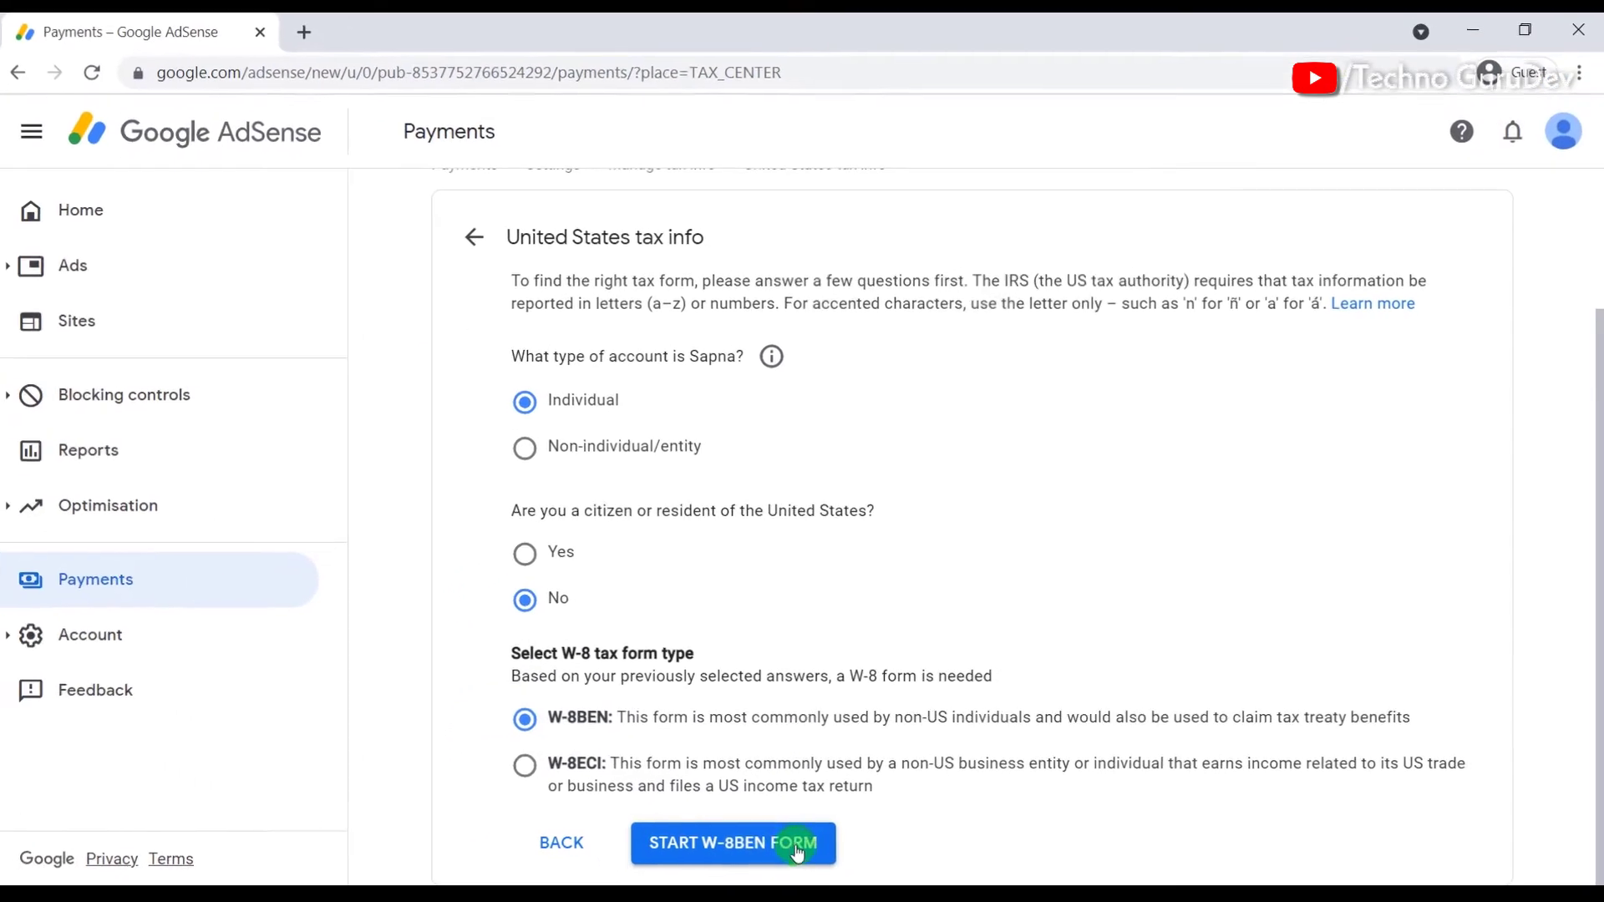
pyautogui.click(797, 852)
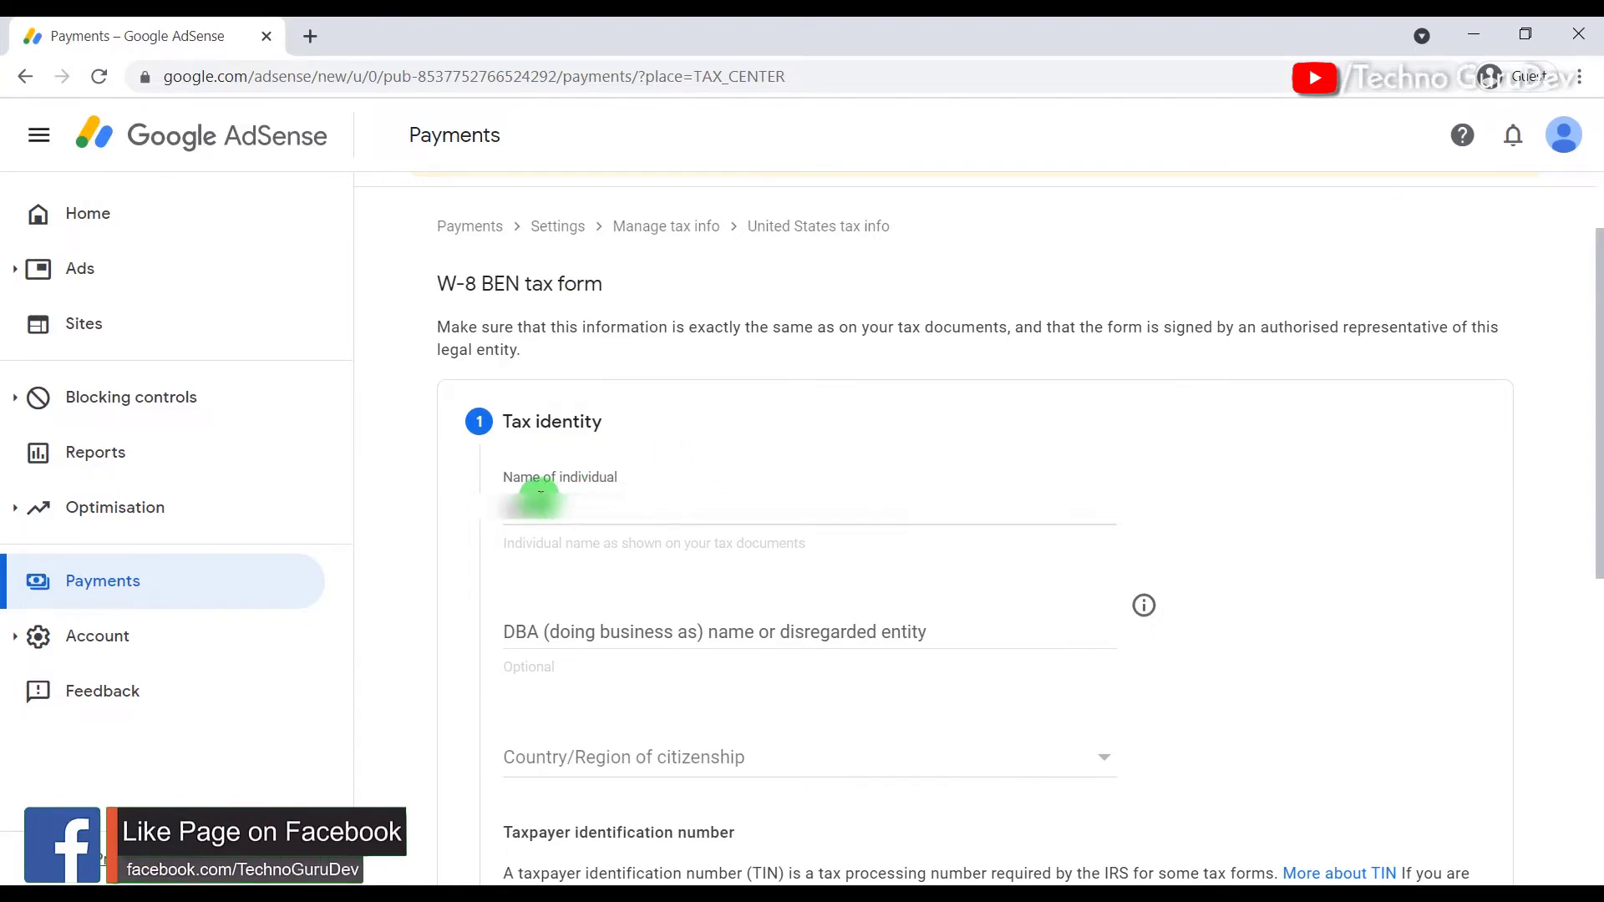
# Step: Pick India as the Country/Region of citizenship in the Tax identity section
pyautogui.scroll(-1, 584, 495)
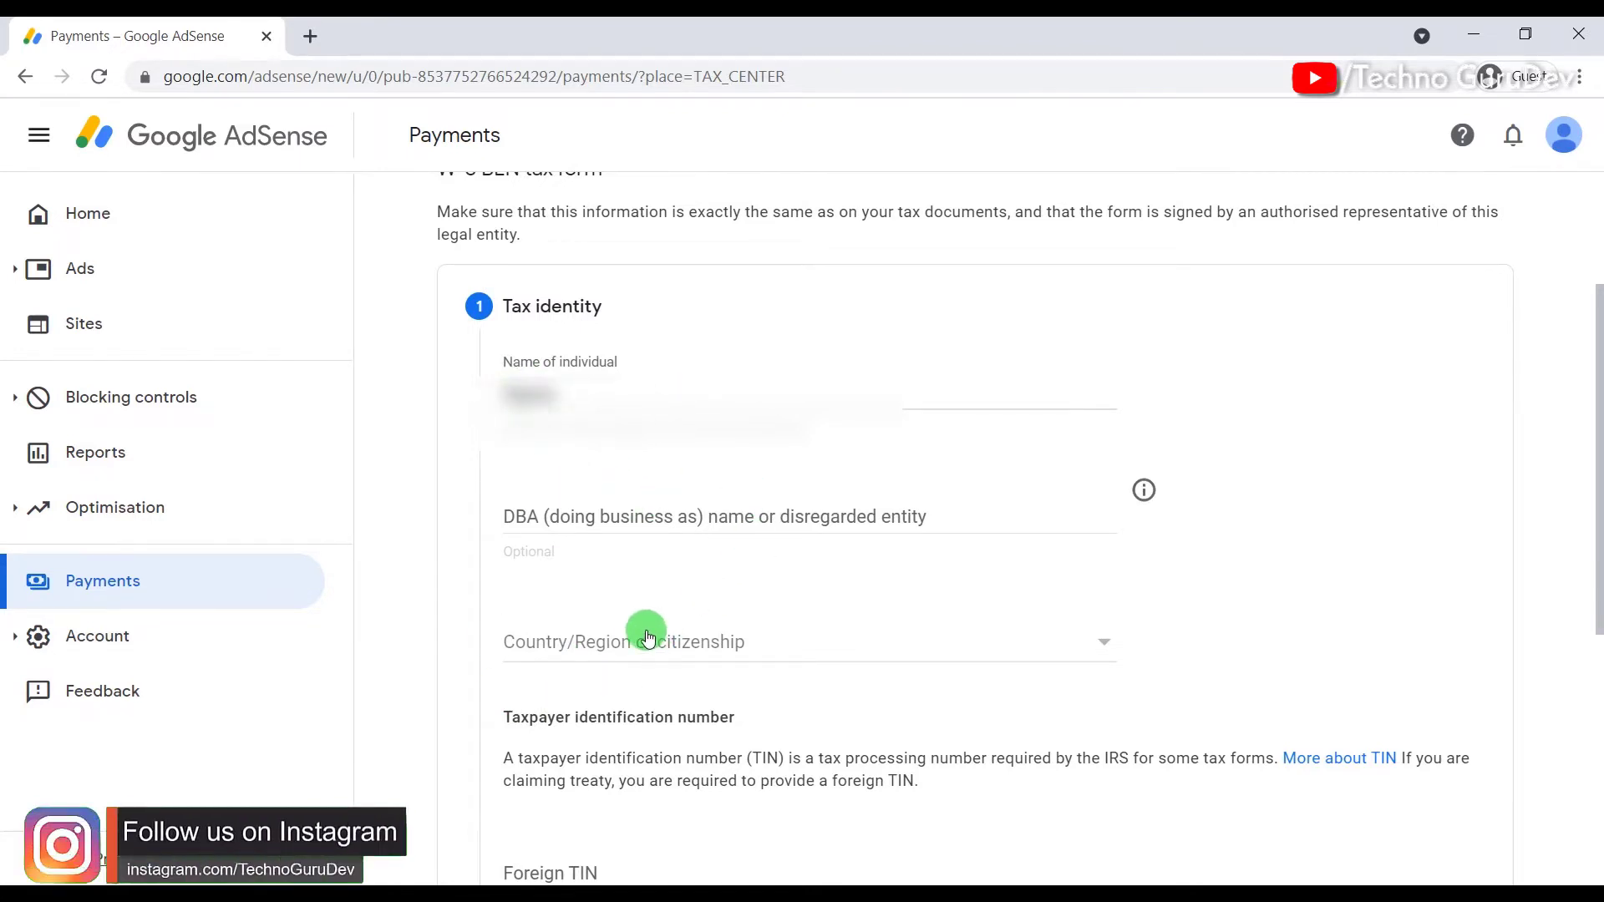
pyautogui.scroll(-1, 627, 619)
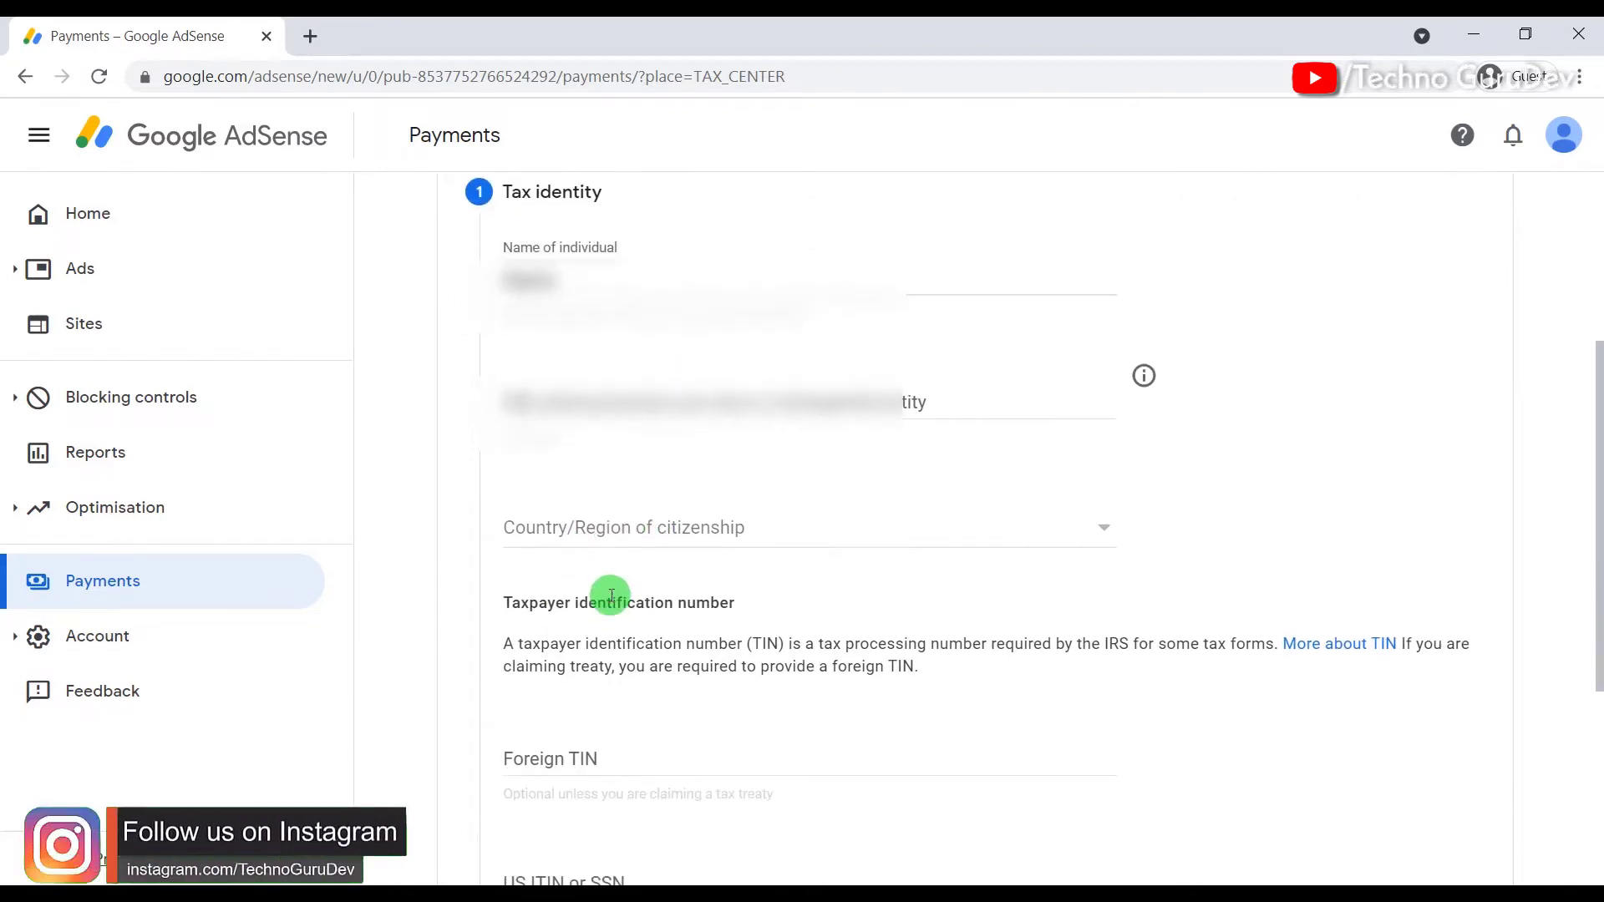
pyautogui.click(629, 533)
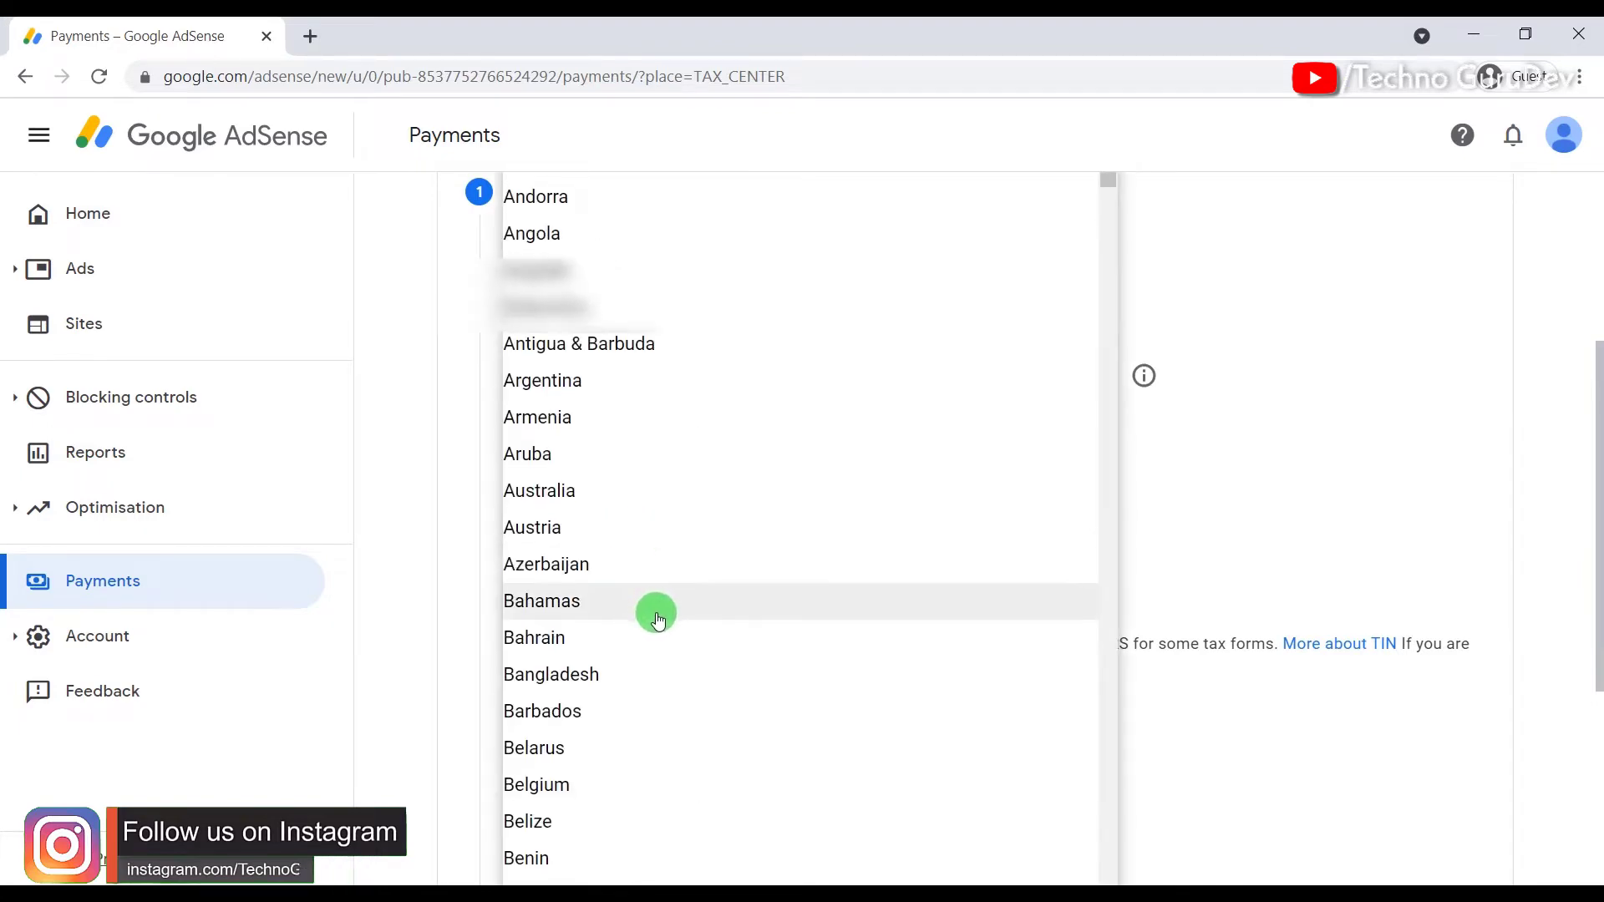
pyautogui.scroll(-10, 653, 608)
pyautogui.scroll(-20, 652, 601)
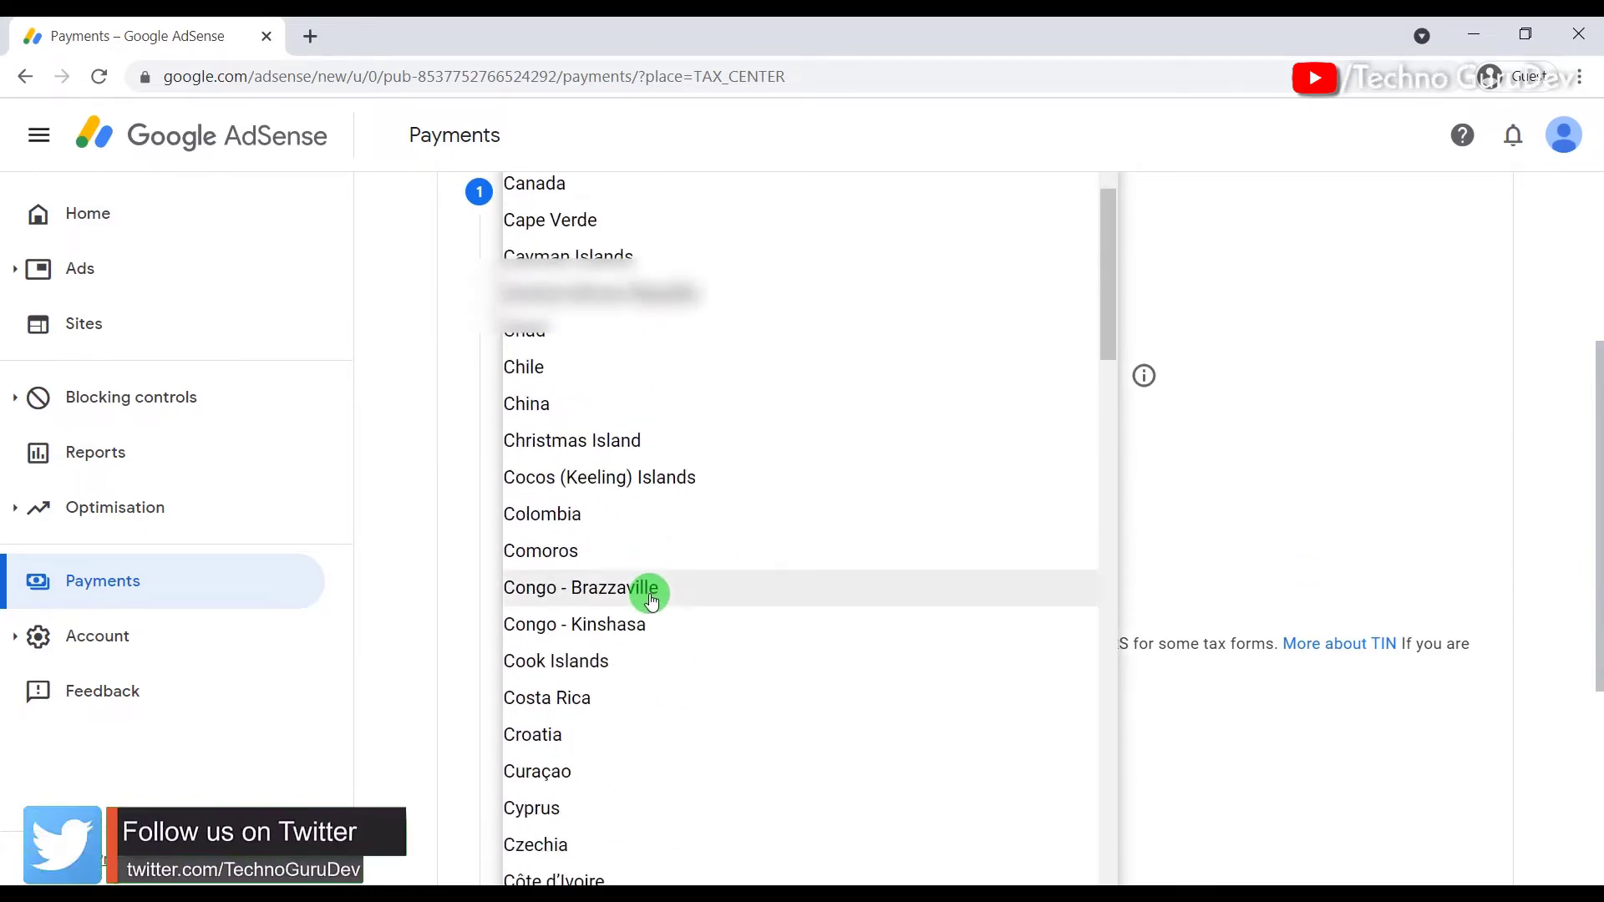
pyautogui.scroll(-15, 650, 597)
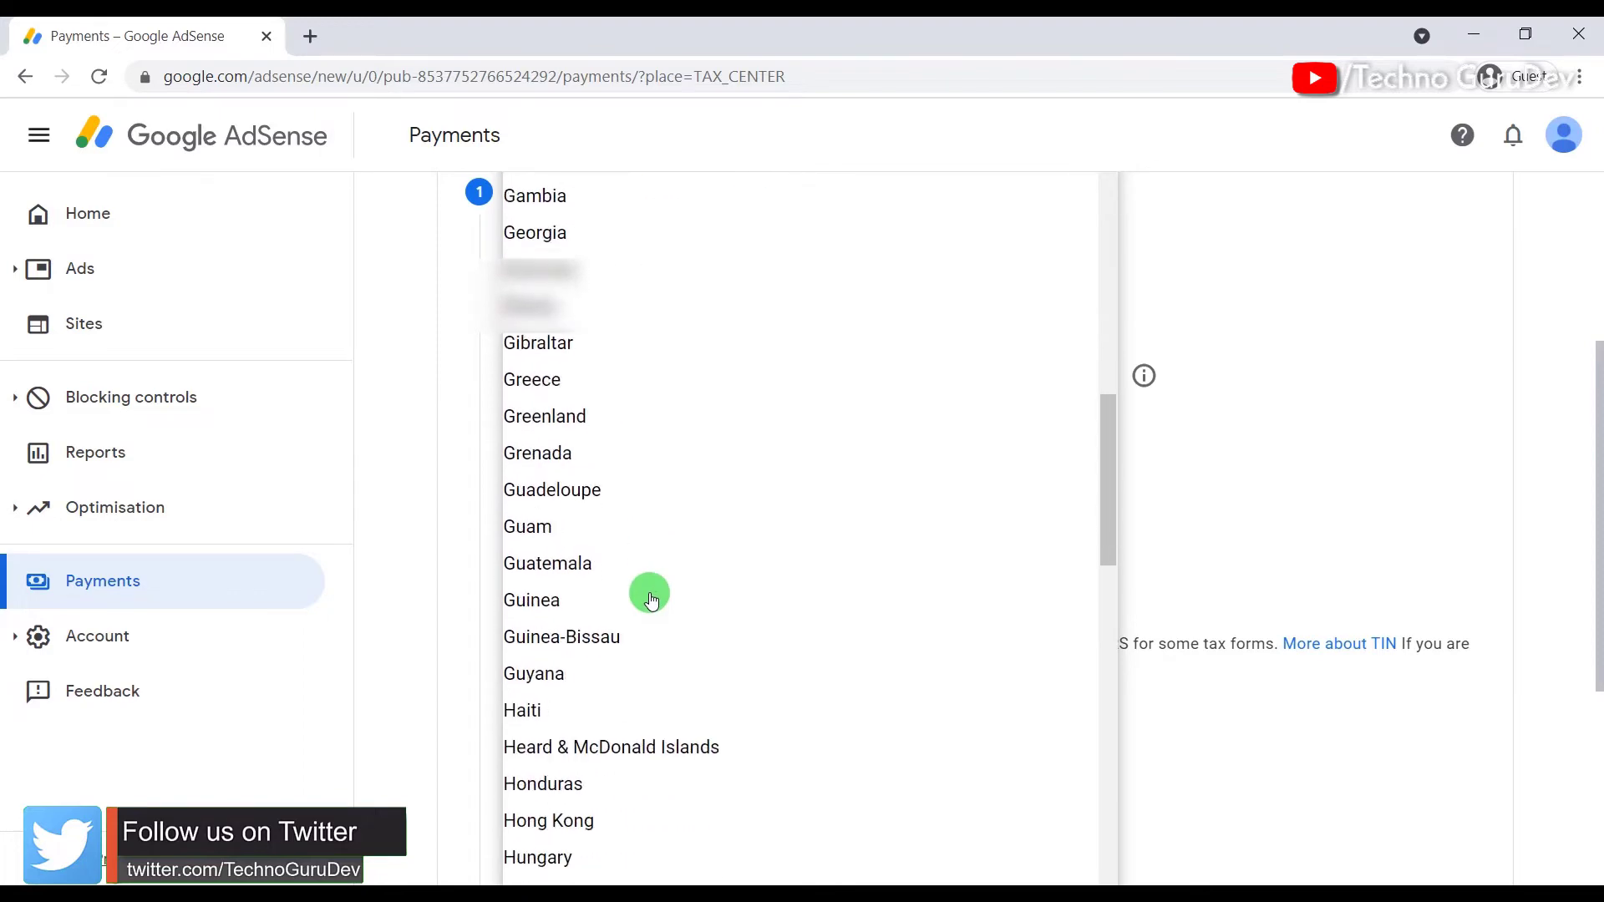
pyautogui.click(536, 478)
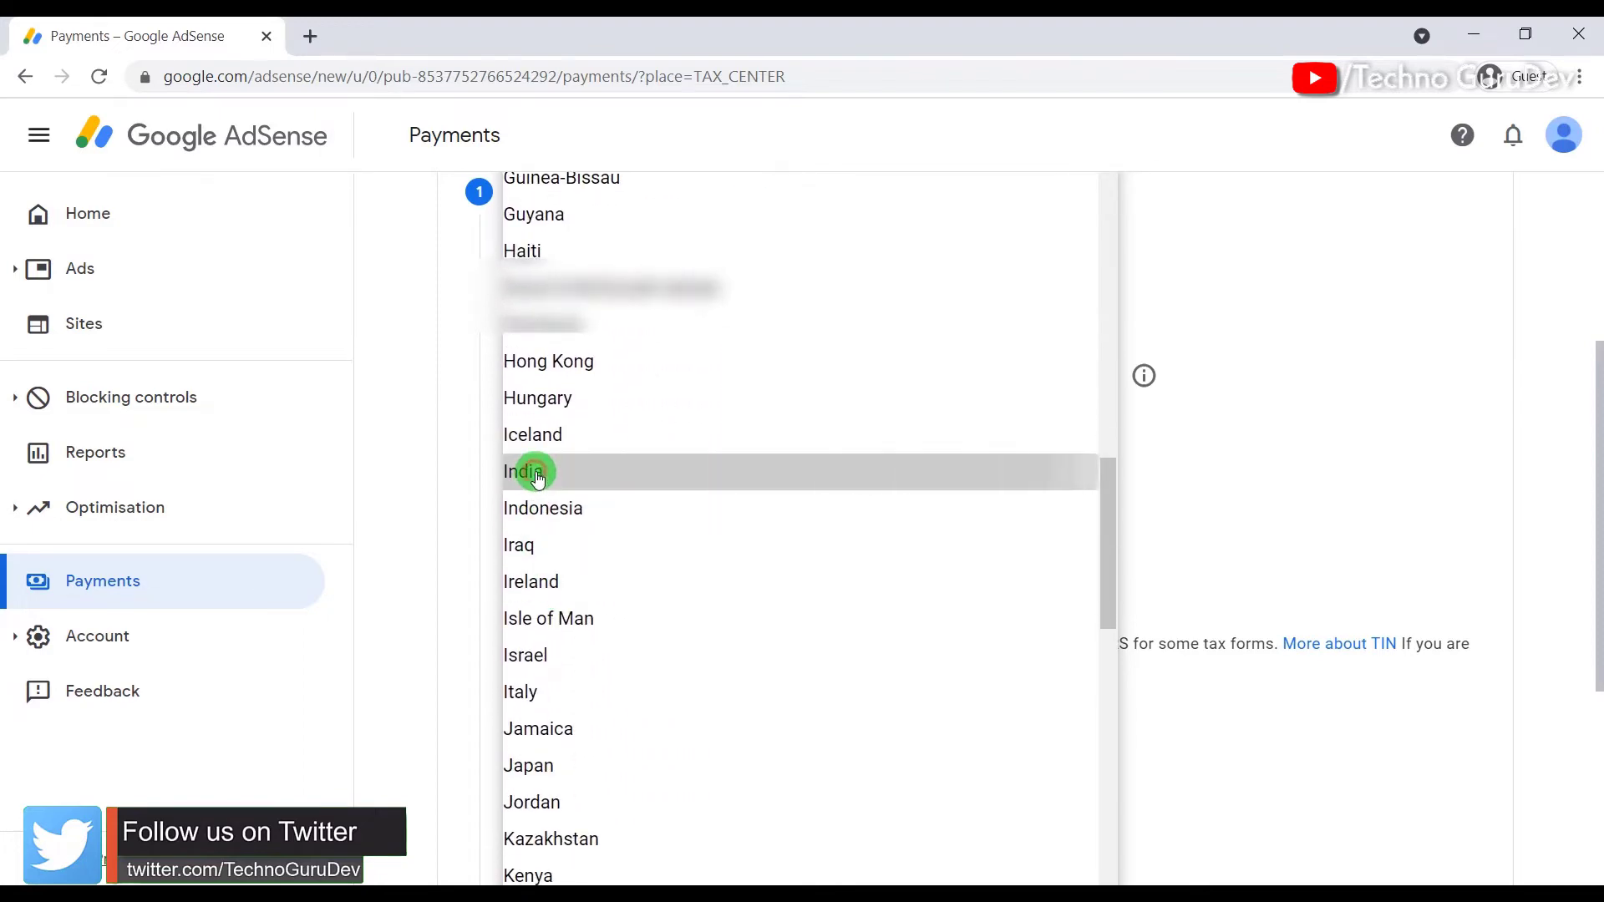
pyautogui.scroll(-2, 666, 526)
pyautogui.scroll(-1, 663, 538)
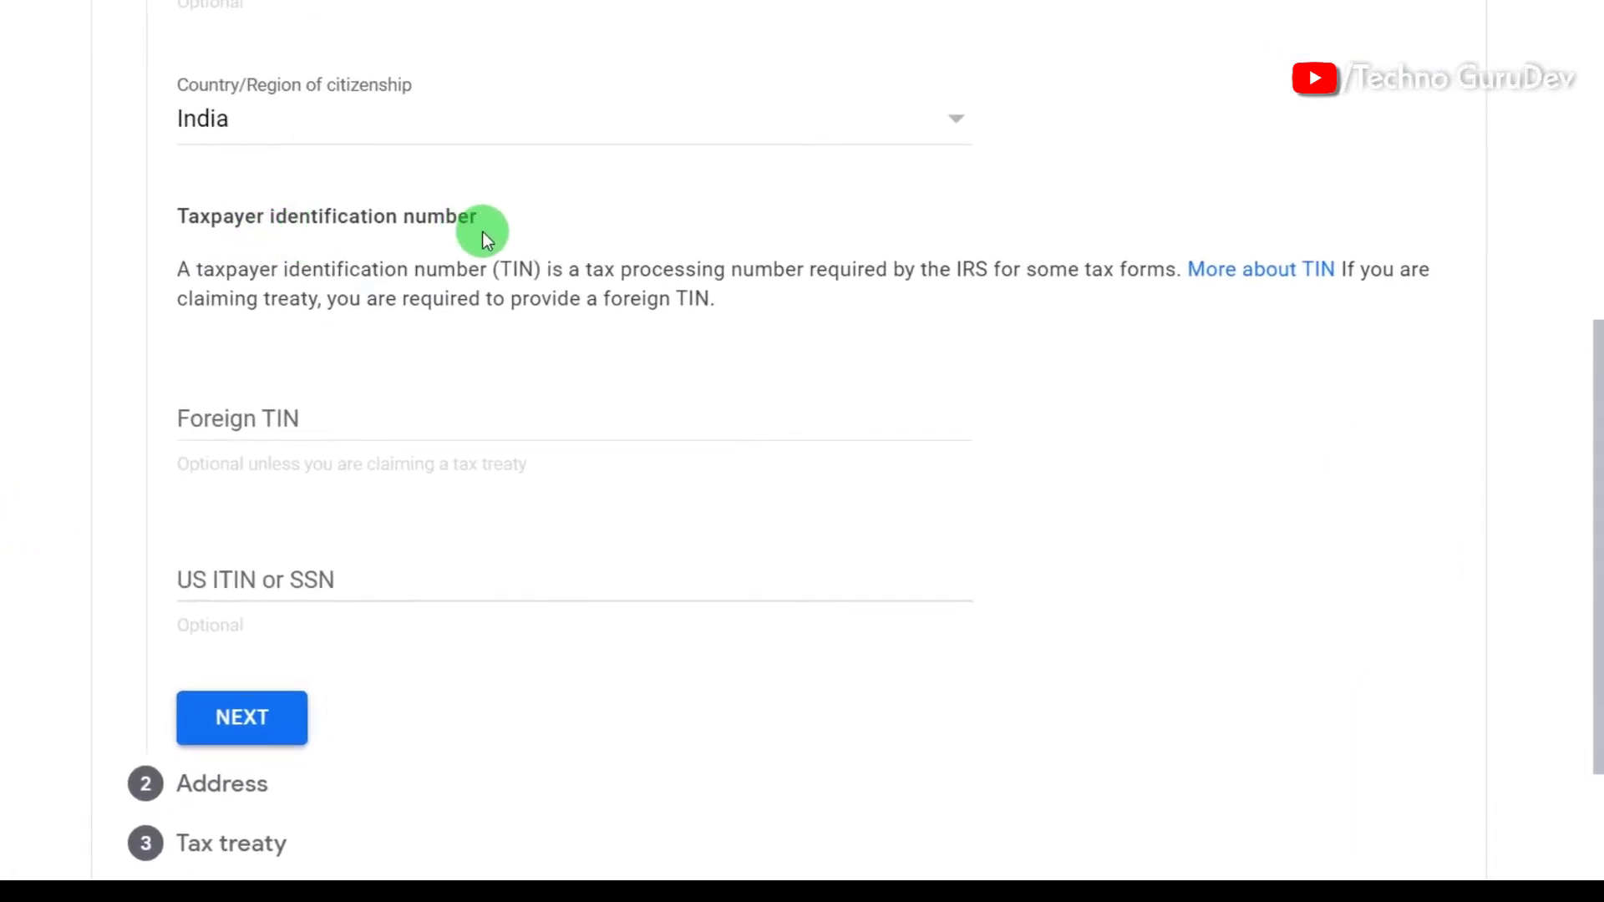
pyautogui.scroll(-2, 438, 238)
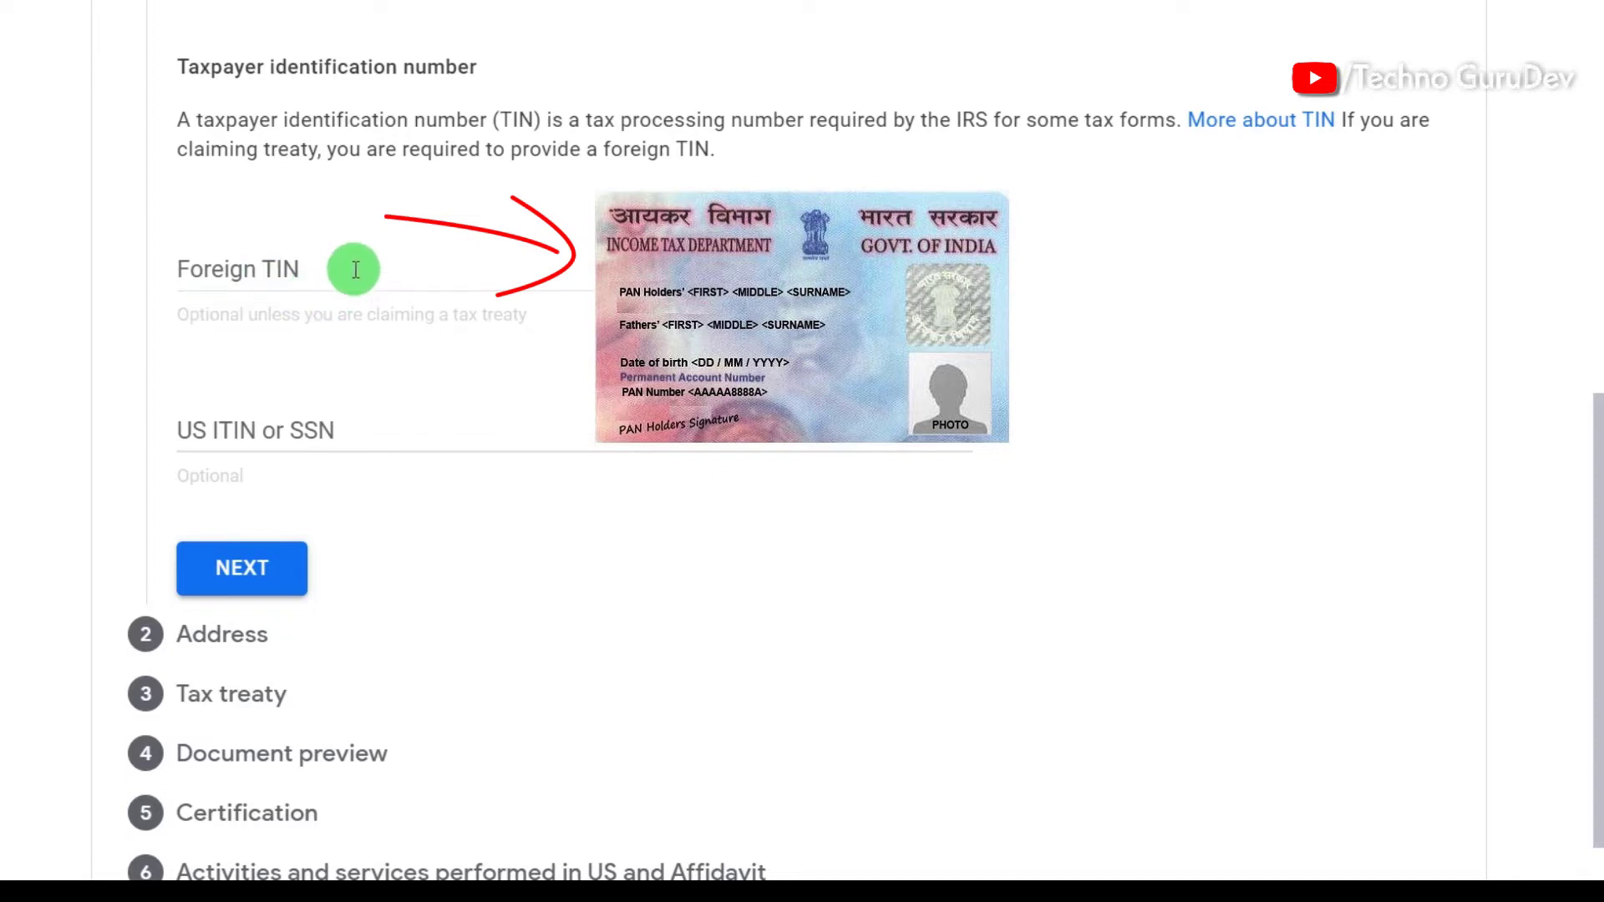
# Step: Enter the PAN number as the Foreign TIN and finish the Tax identity step
pyautogui.click(348, 266)
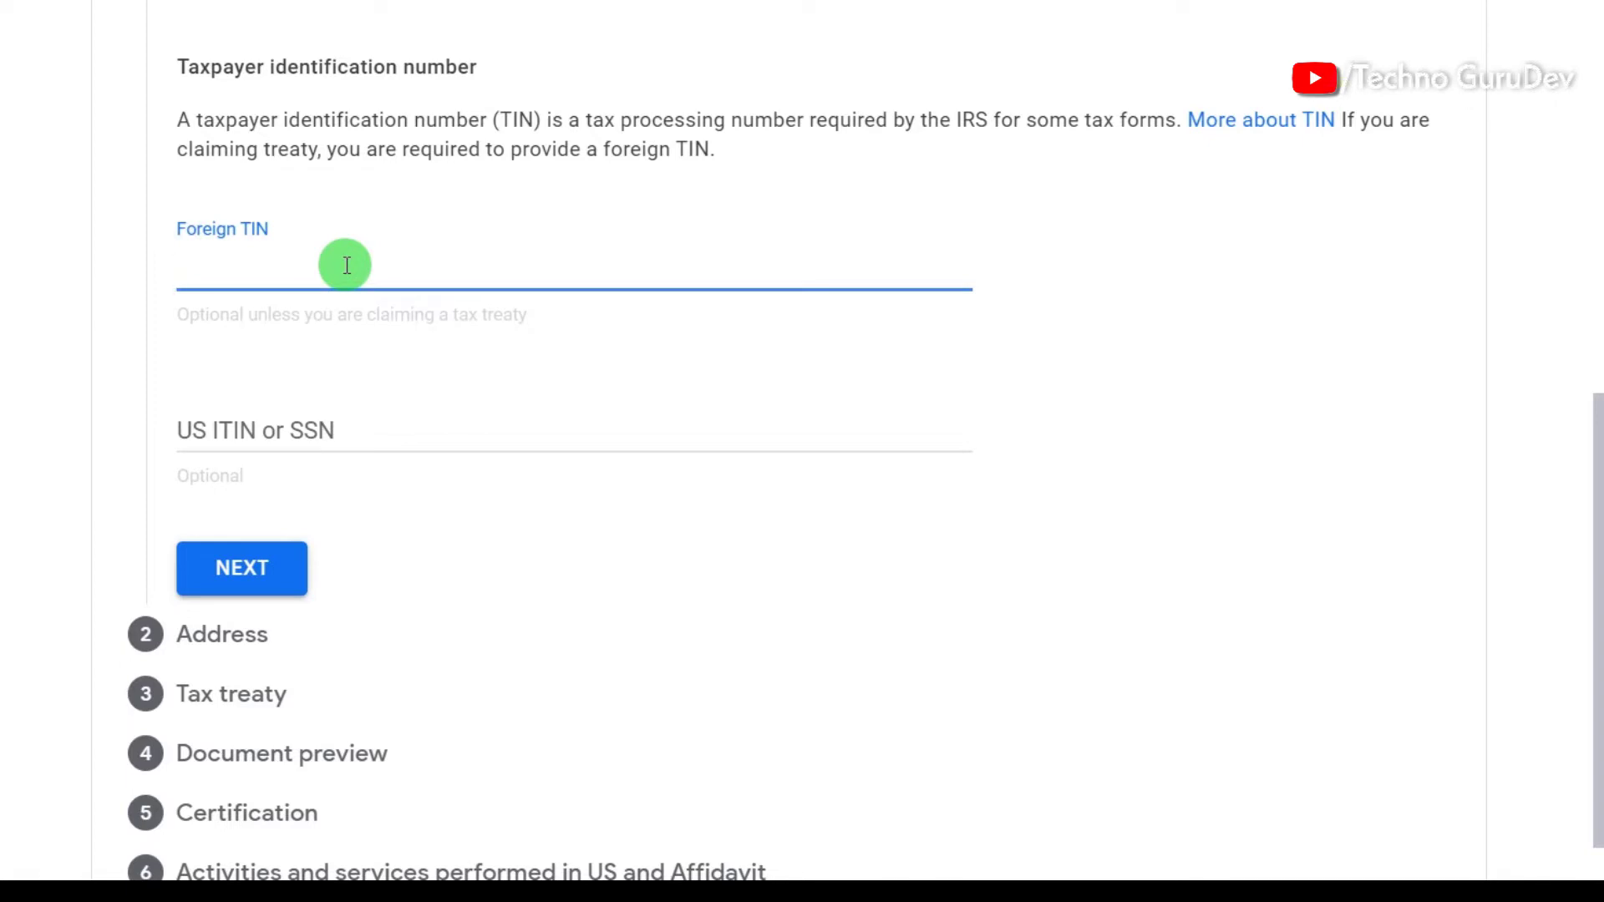
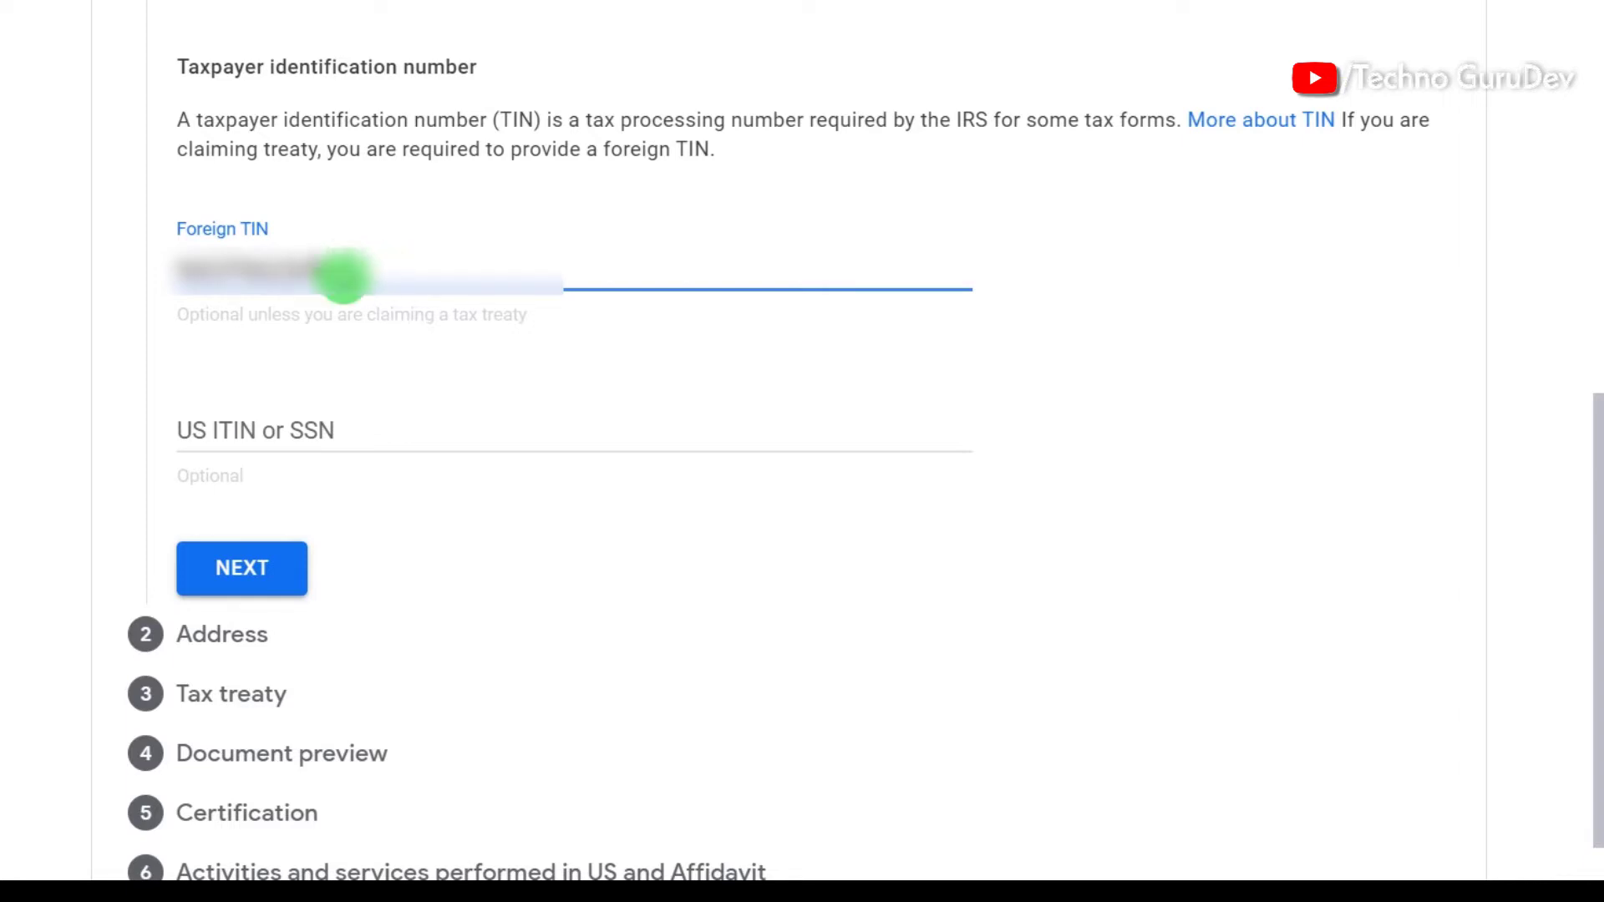
pyautogui.click(231, 577)
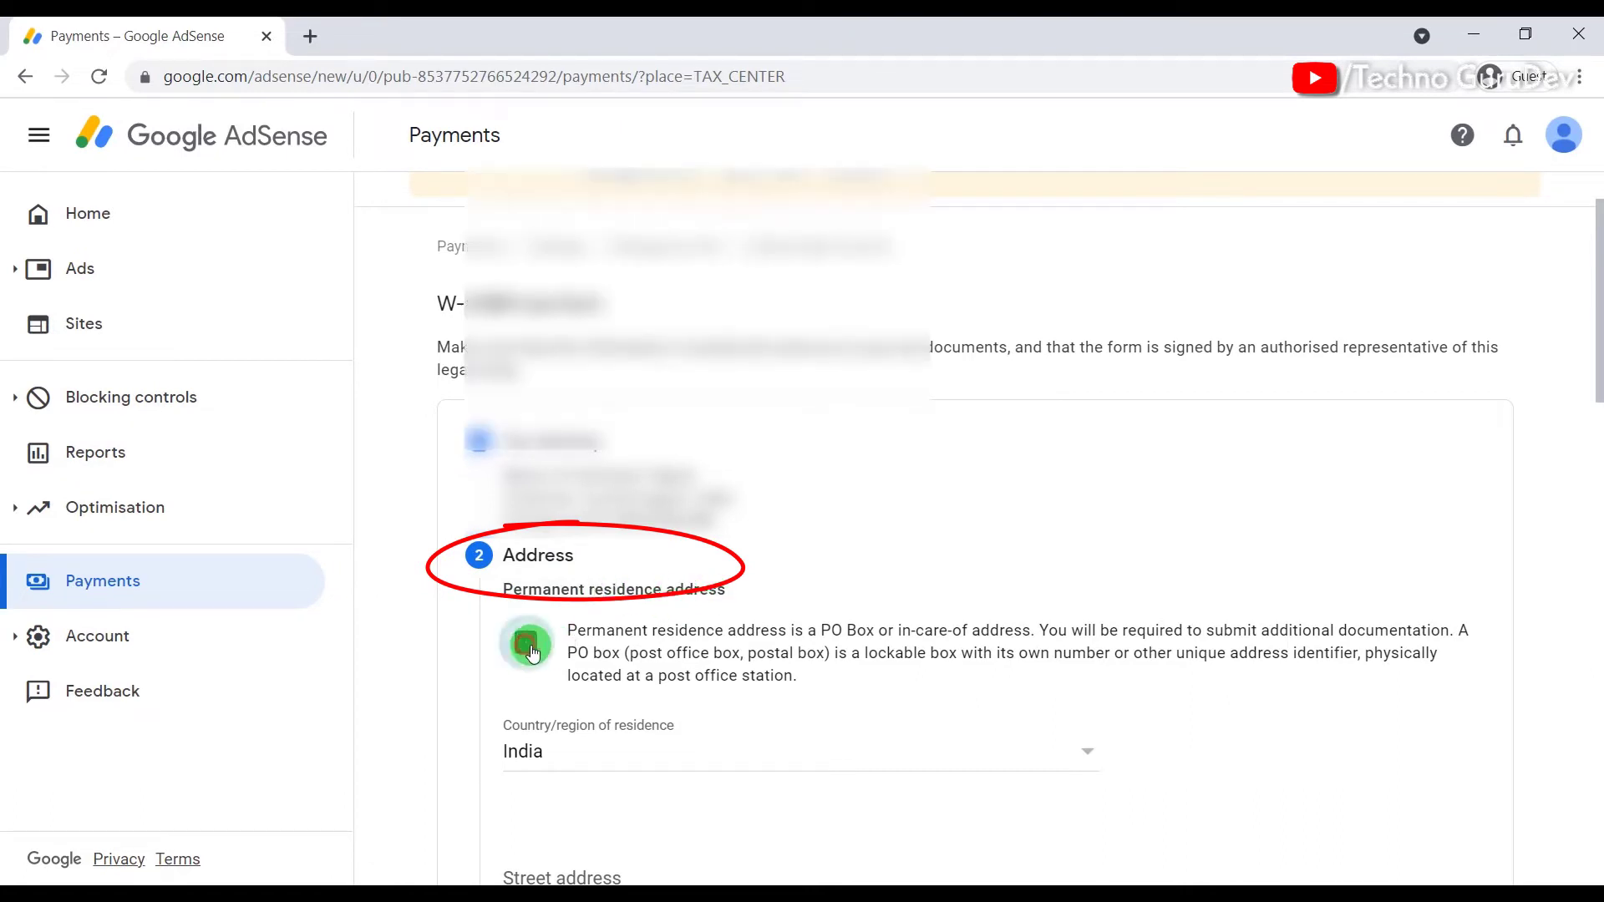
# Step: Fill in the residence street address, correcting typos along the way
pyautogui.scroll(-3, 535, 635)
pyautogui.scroll(-3, 546, 543)
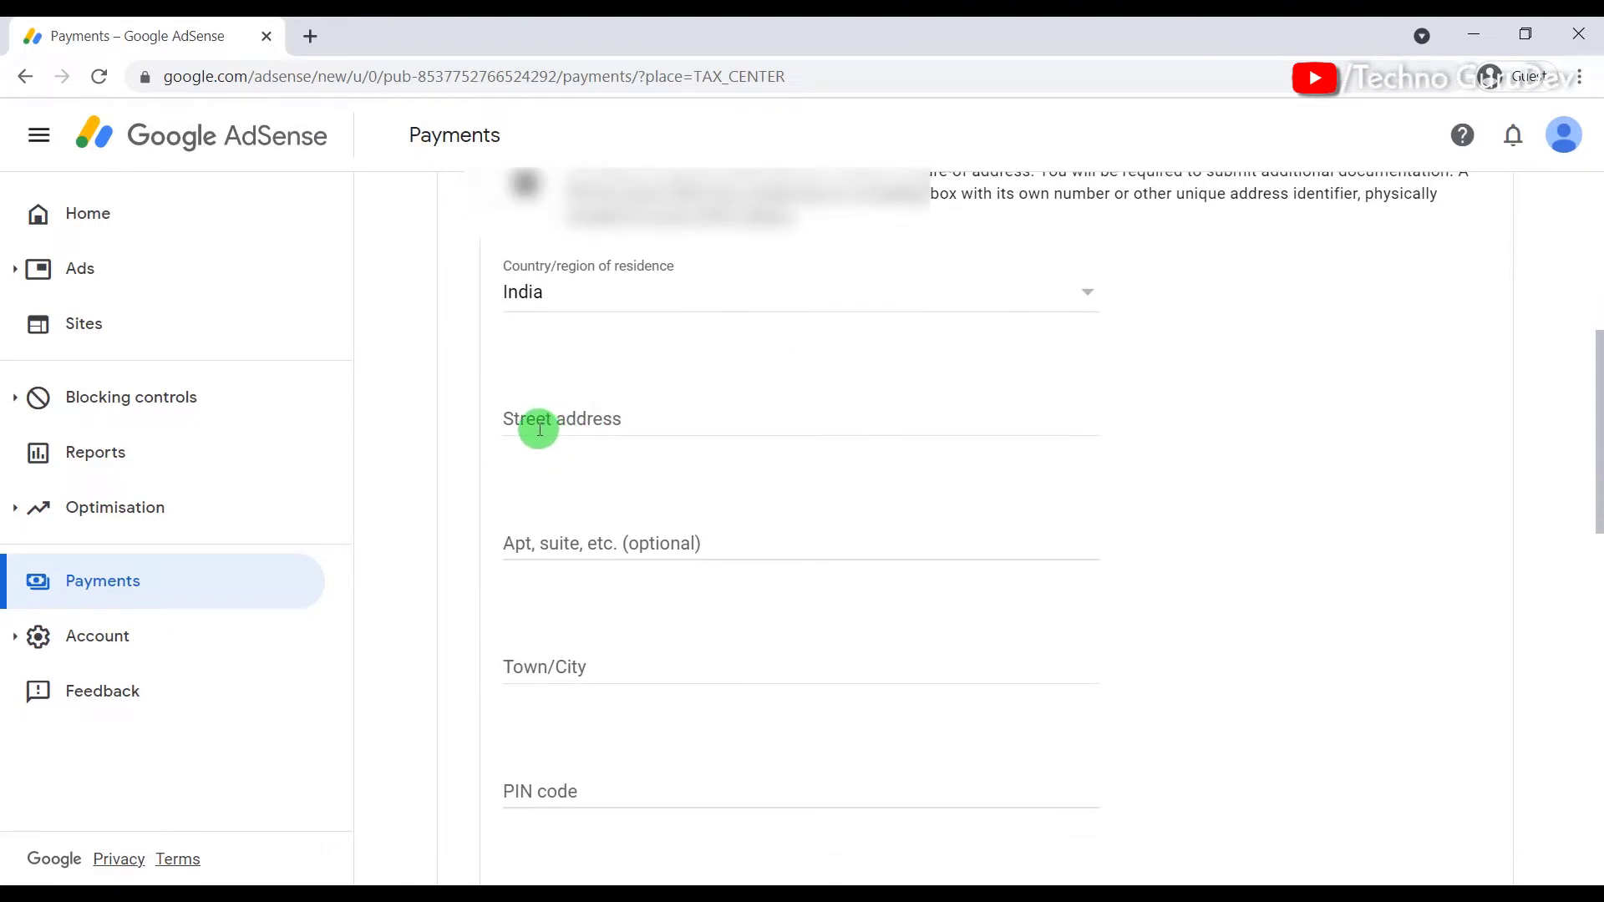
pyautogui.scroll(-2, 615, 430)
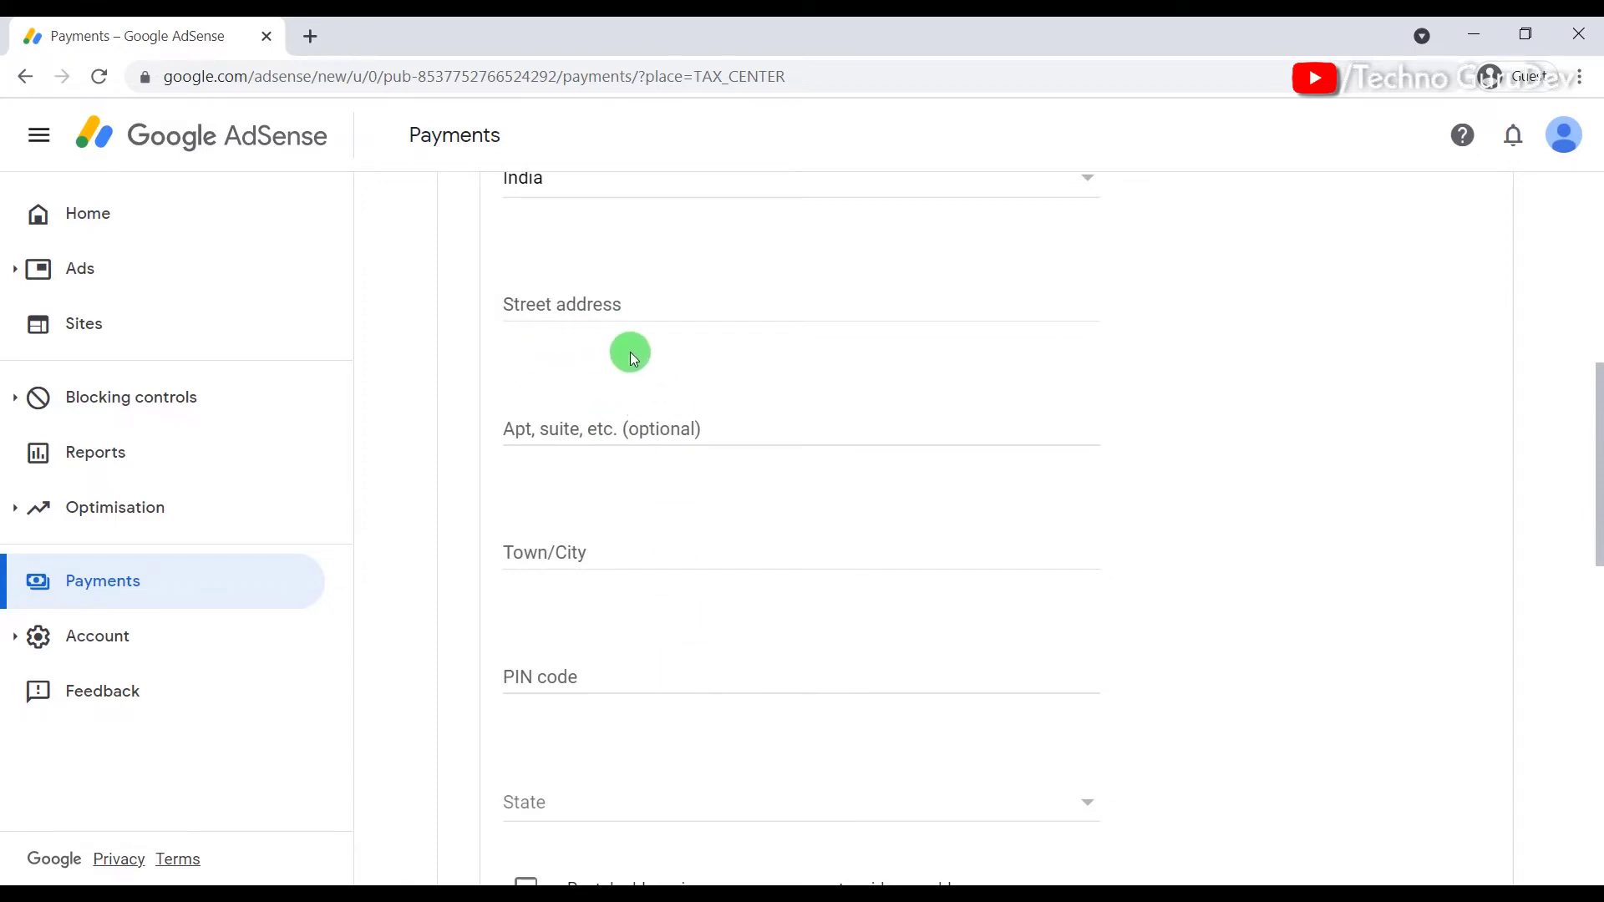
pyautogui.click(630, 311)
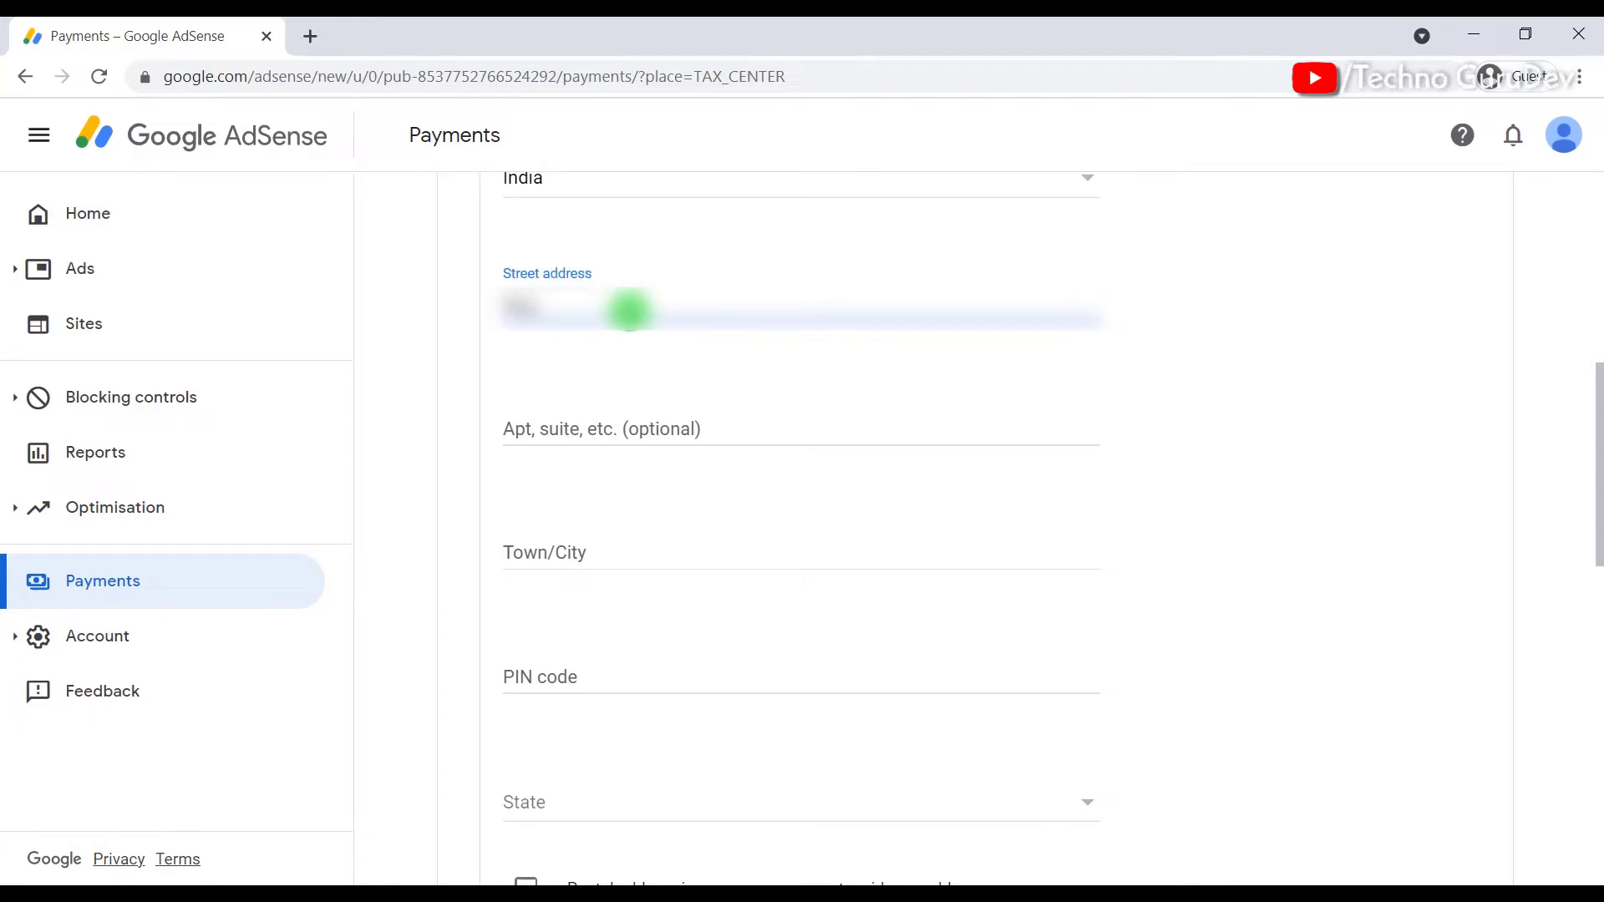
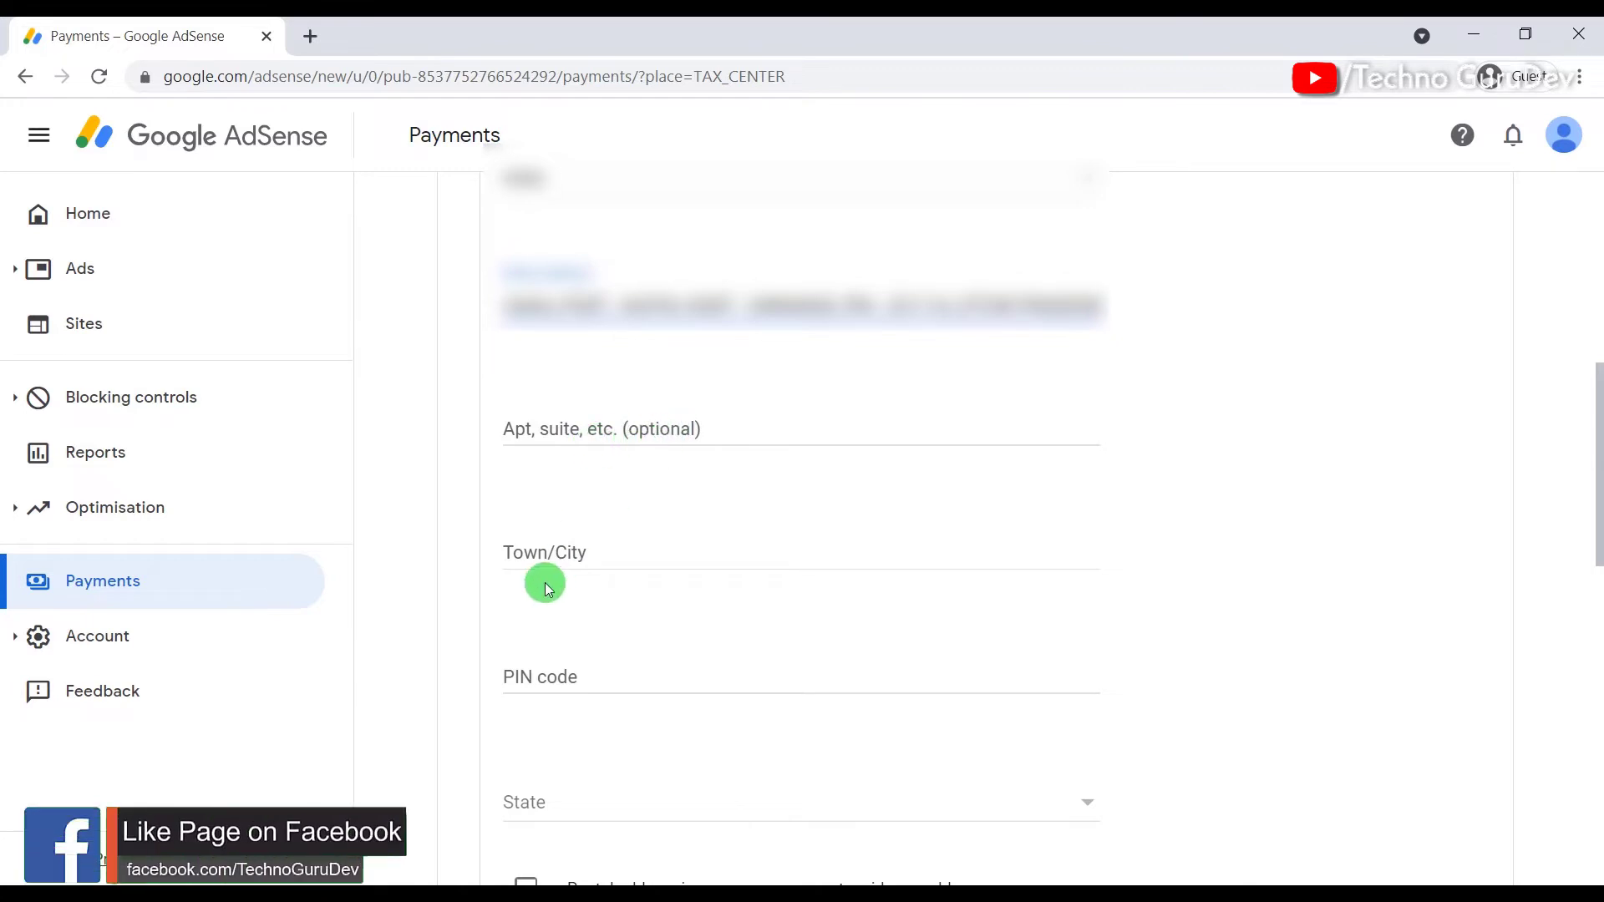
# Step: Set town VARANASI, enter the PIN code, and choose state Uttar Pradesh
pyautogui.click(590, 553)
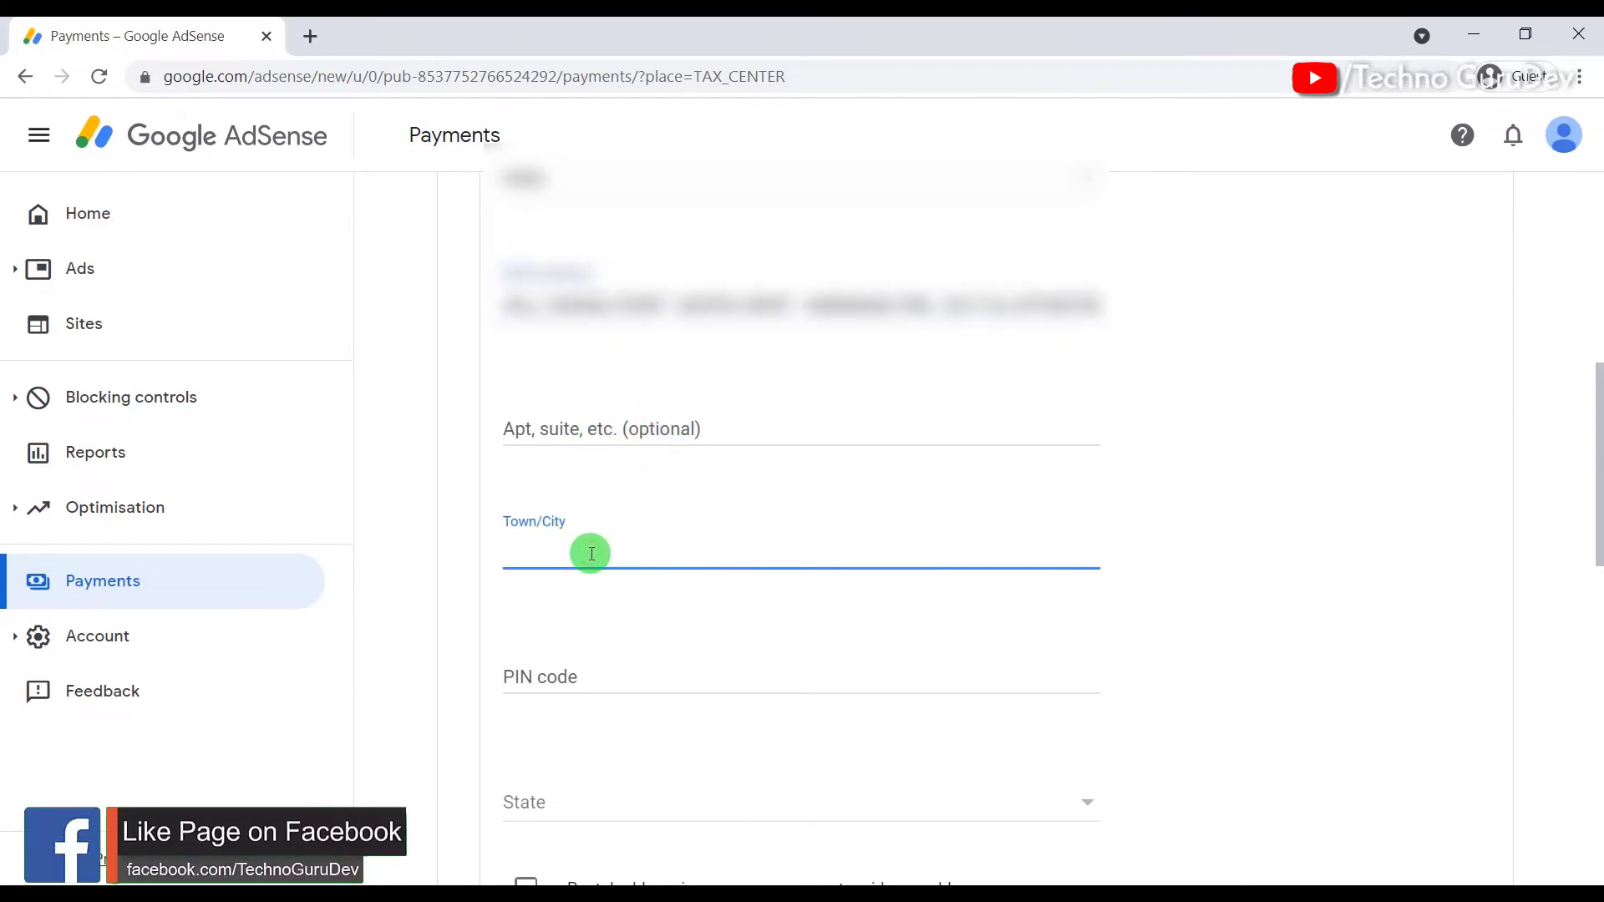
pyautogui.write('VARANASI')
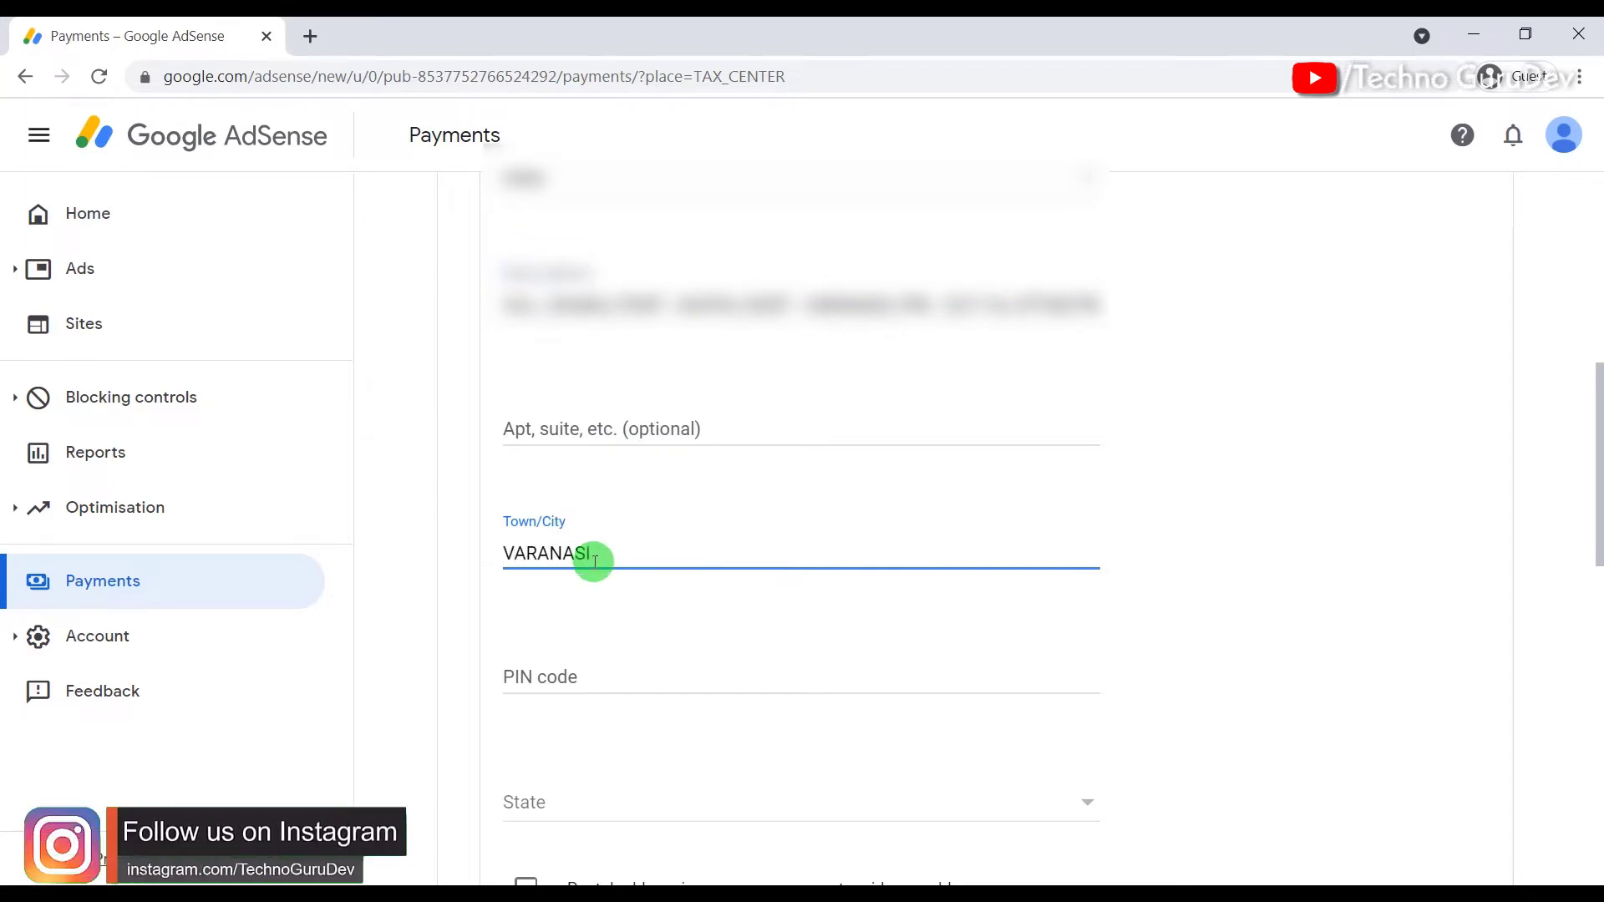
pyautogui.scroll(-1, 594, 561)
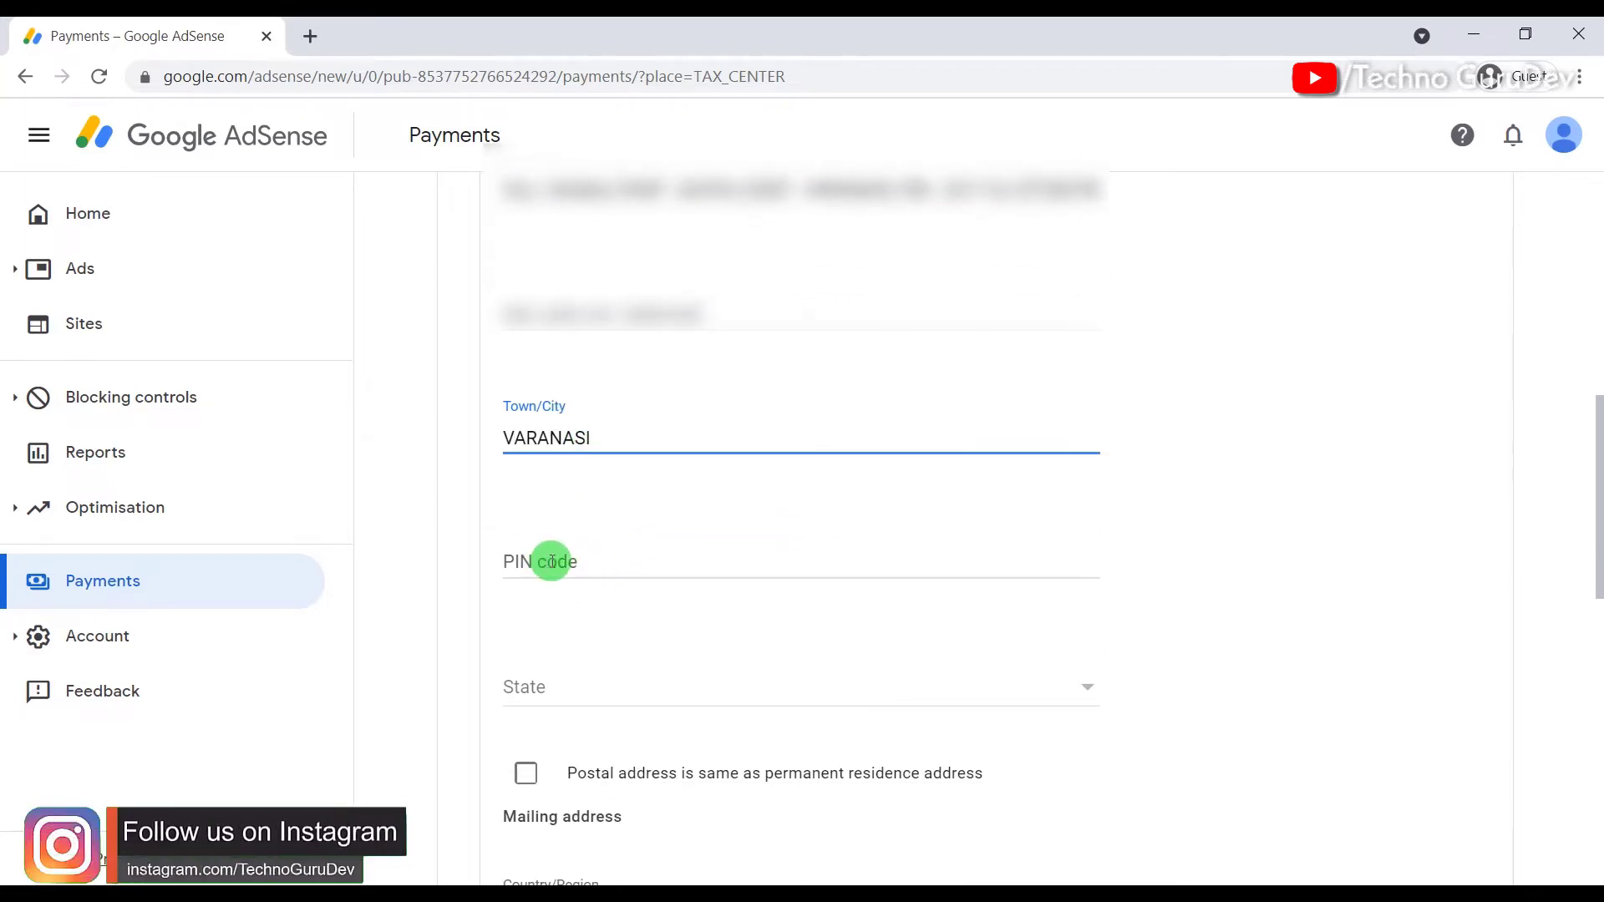
pyautogui.click(568, 566)
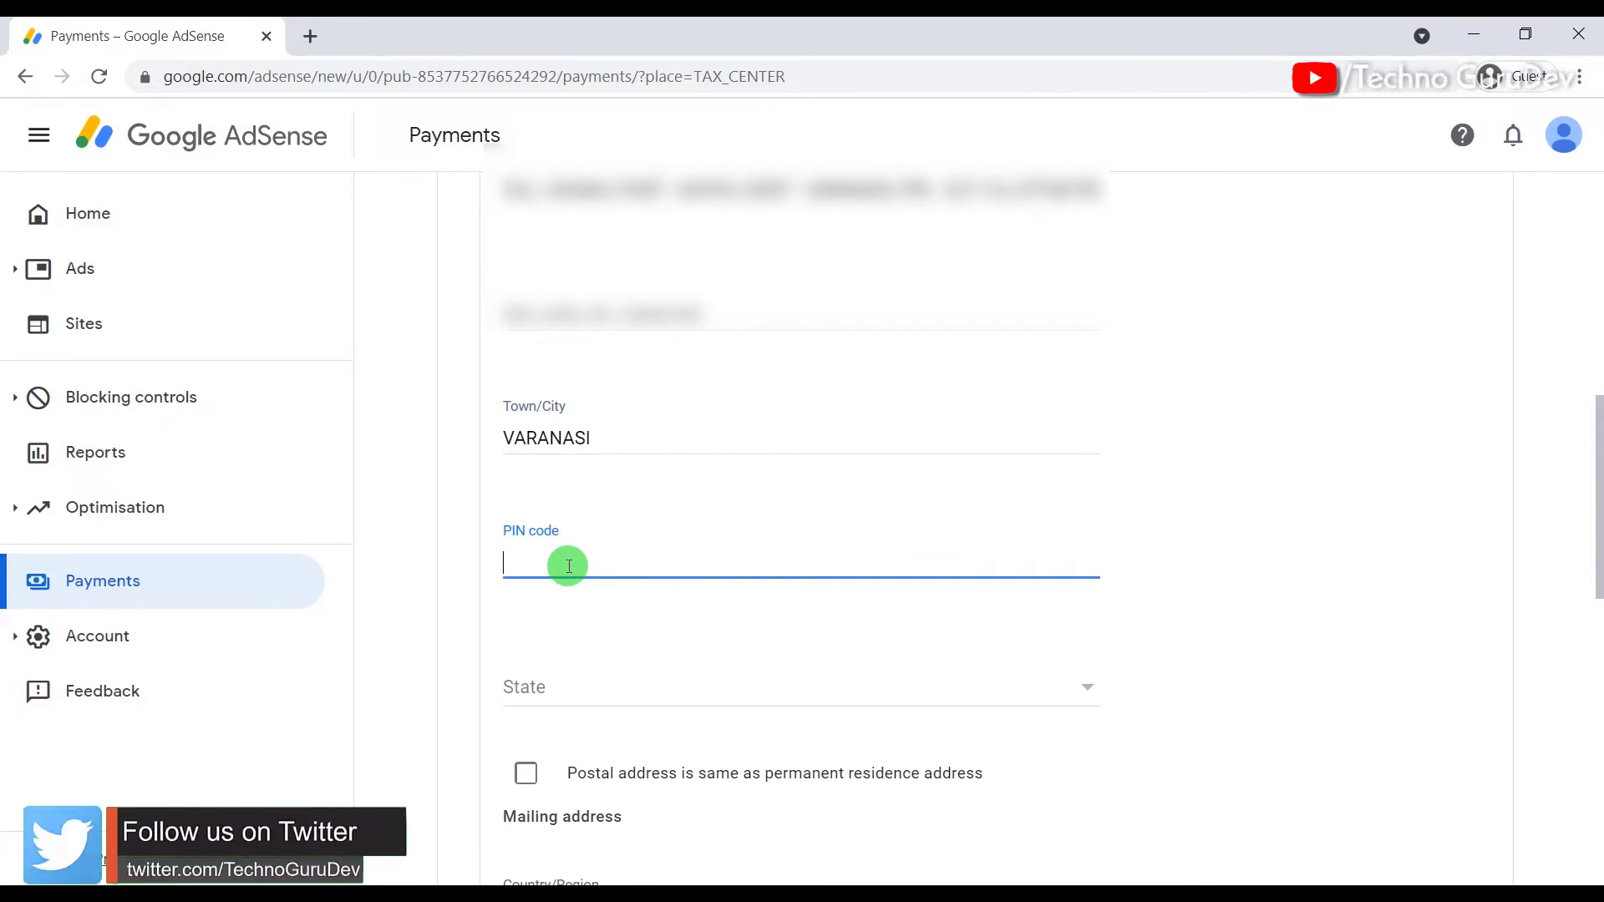
pyautogui.write('221')
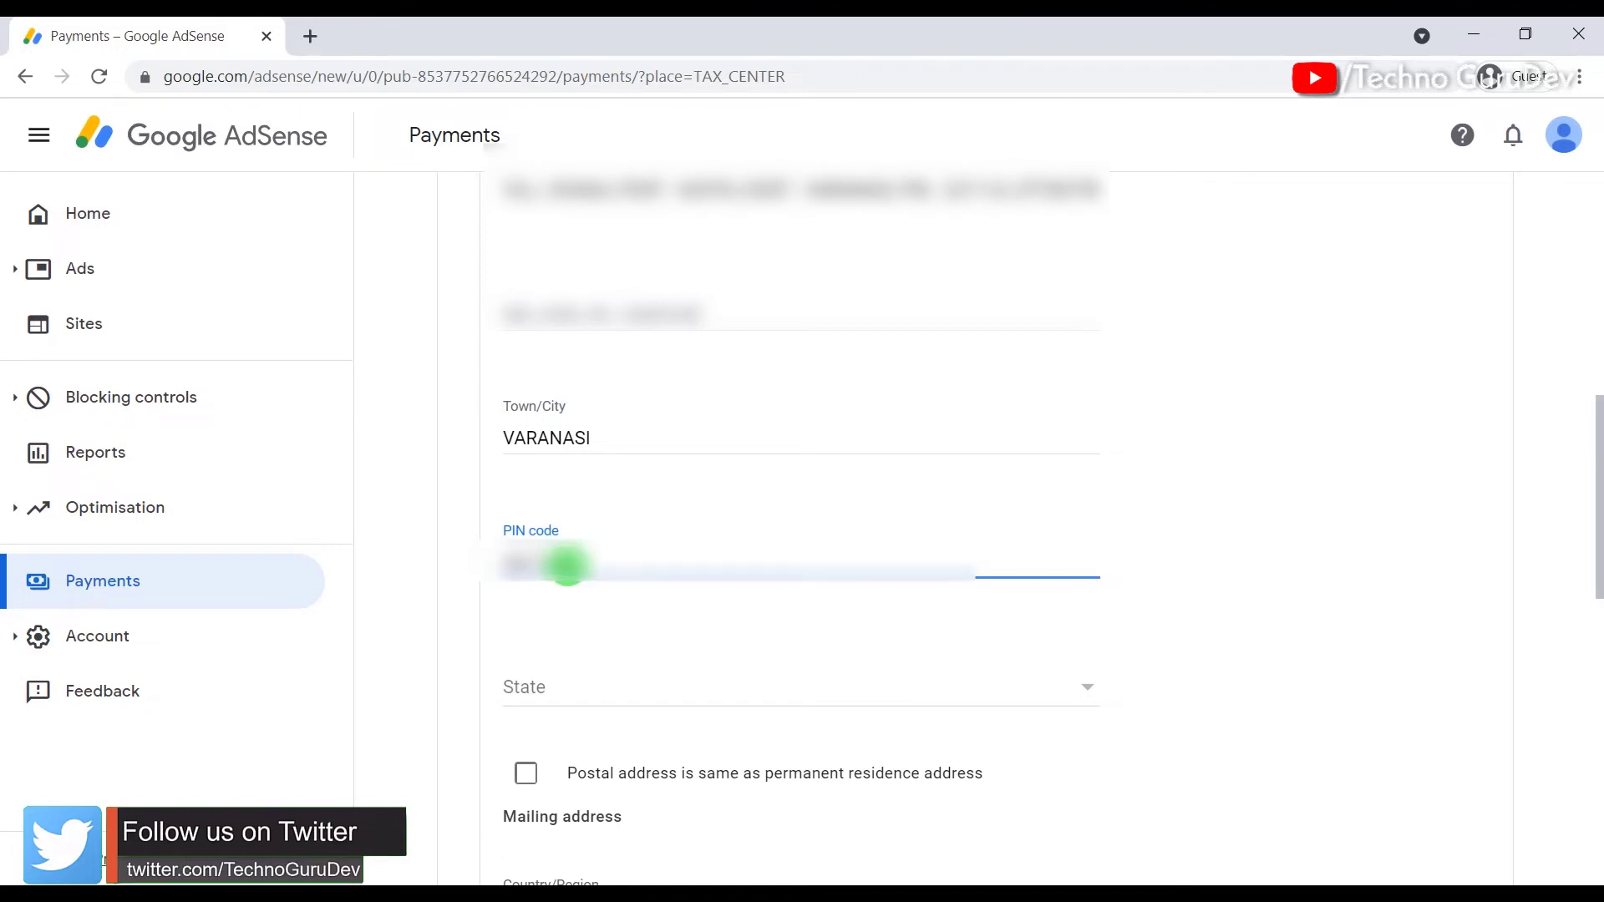
pyautogui.write('???')
pyautogui.scroll(-1, 572, 566)
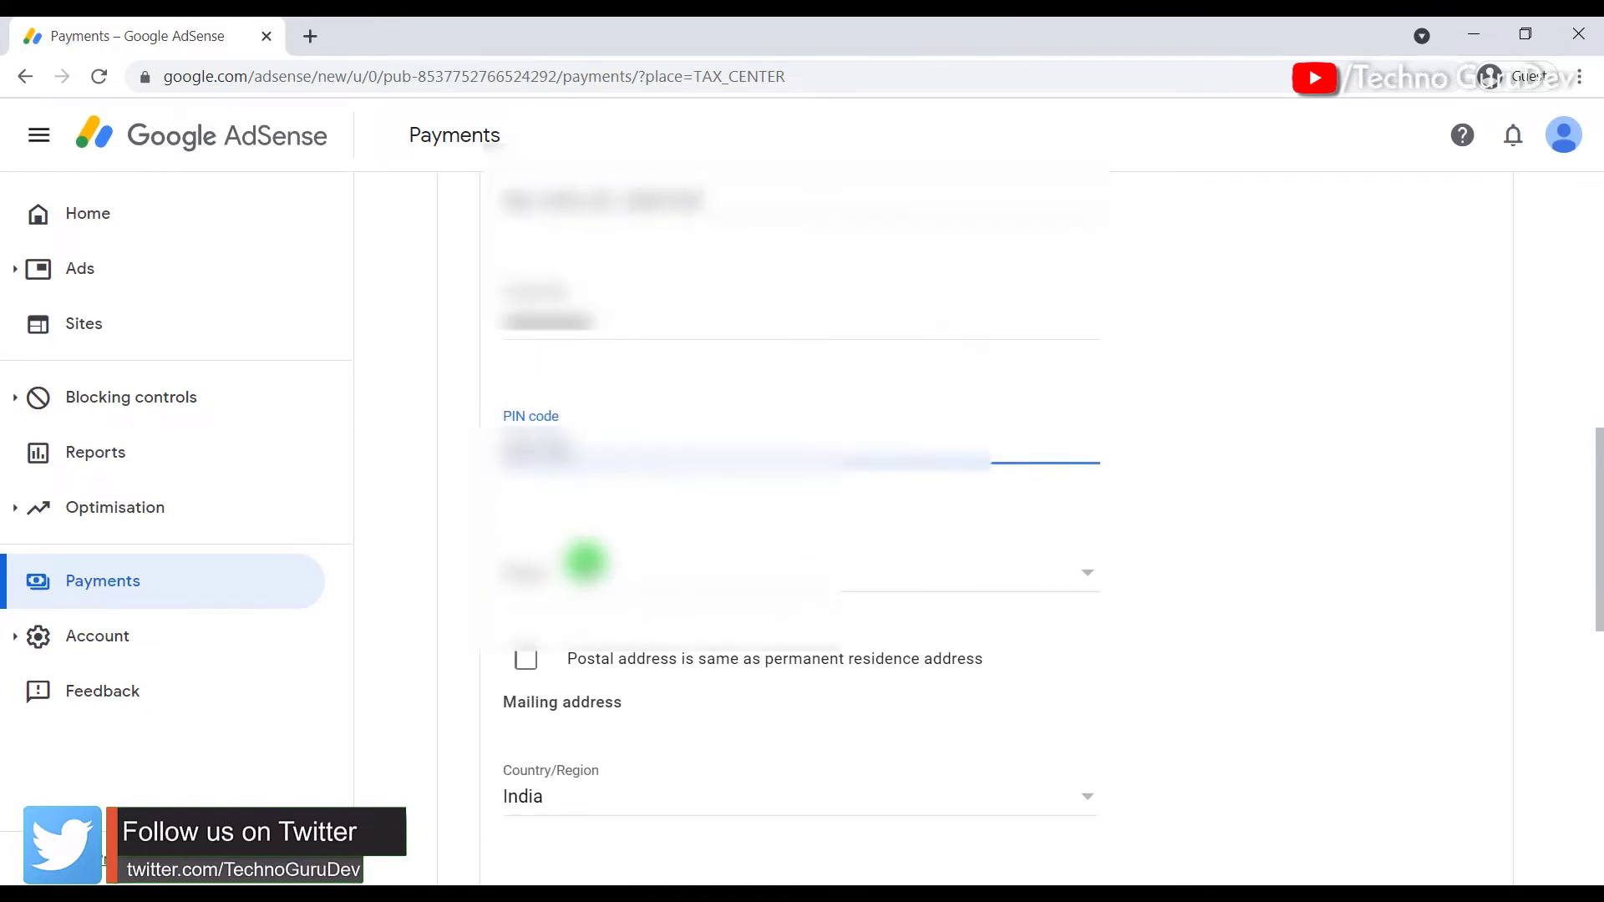
pyautogui.click(575, 577)
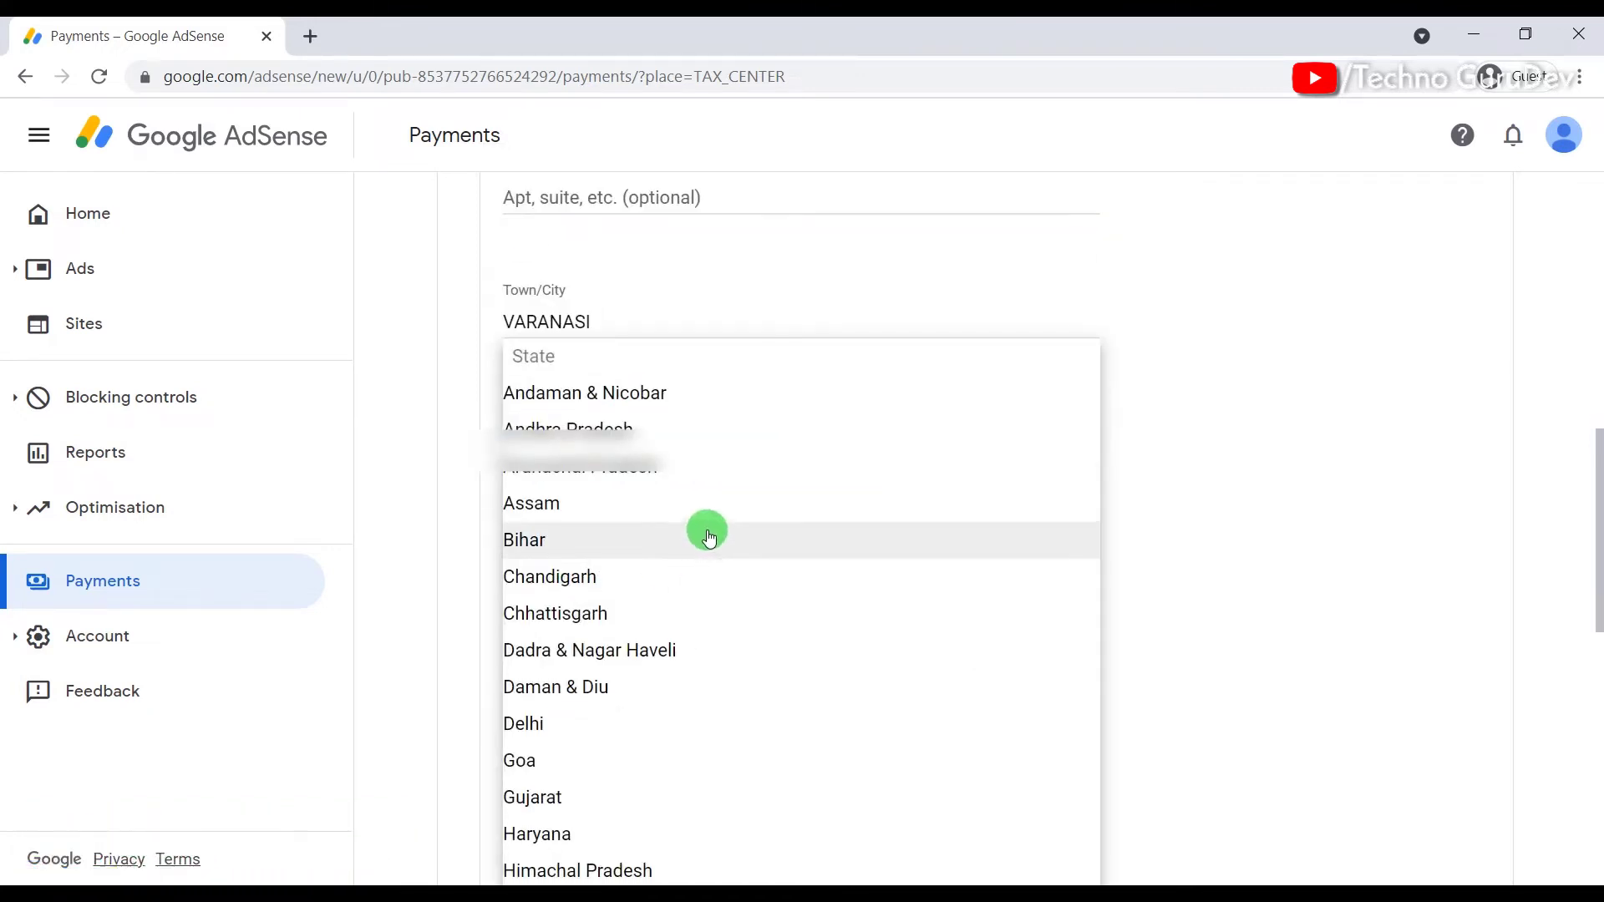
pyautogui.scroll(-8, 707, 535)
pyautogui.scroll(-1, 707, 534)
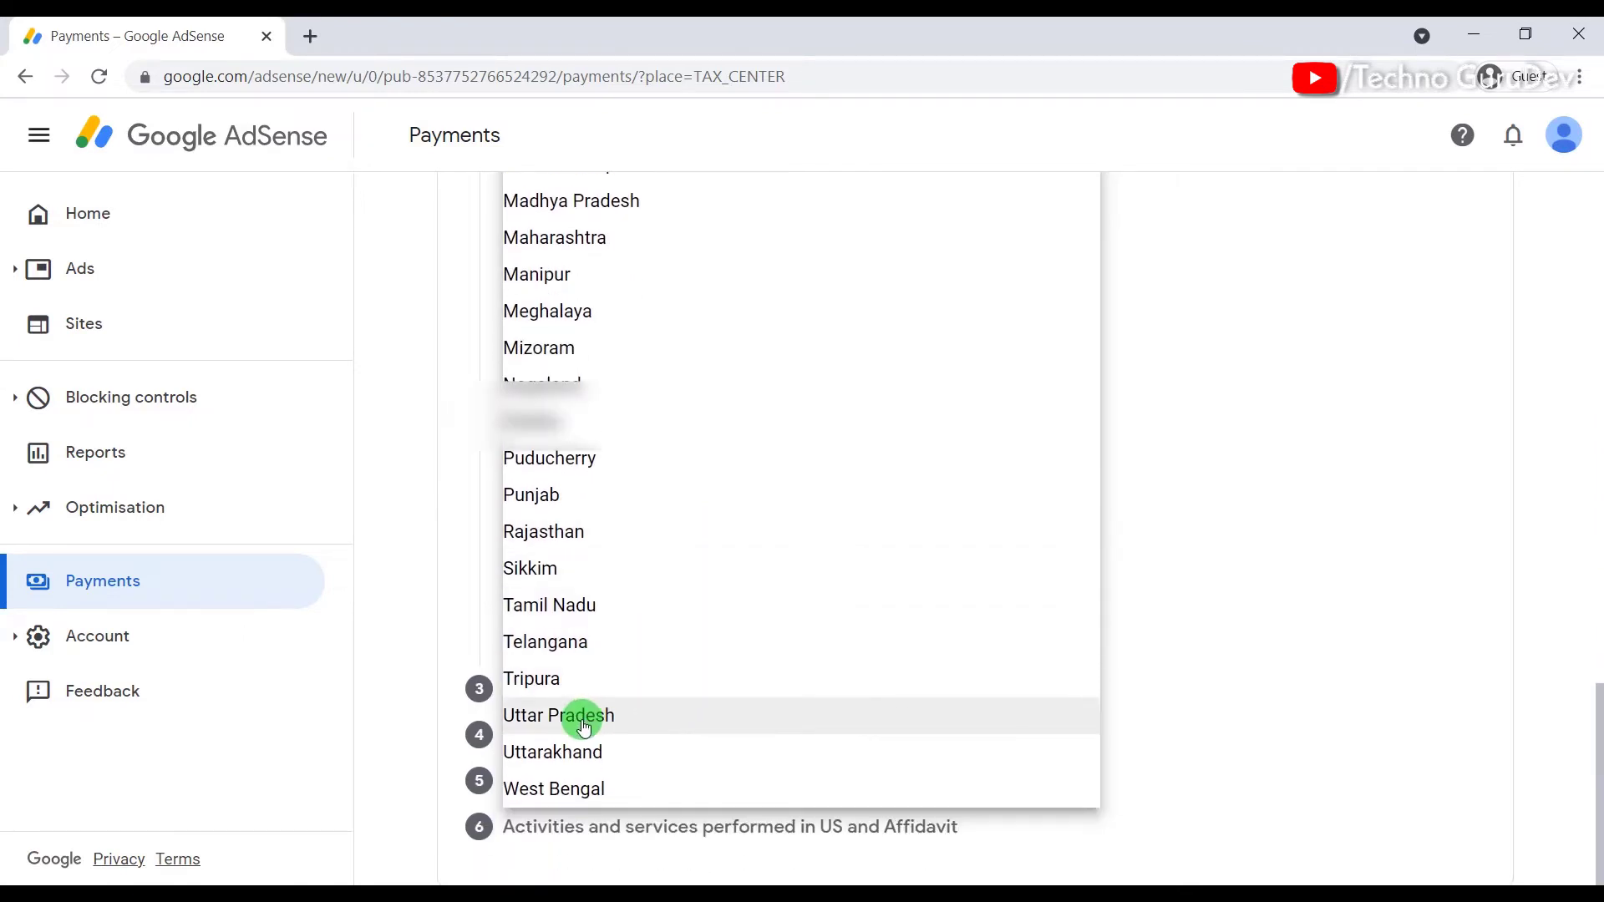
pyautogui.click(616, 718)
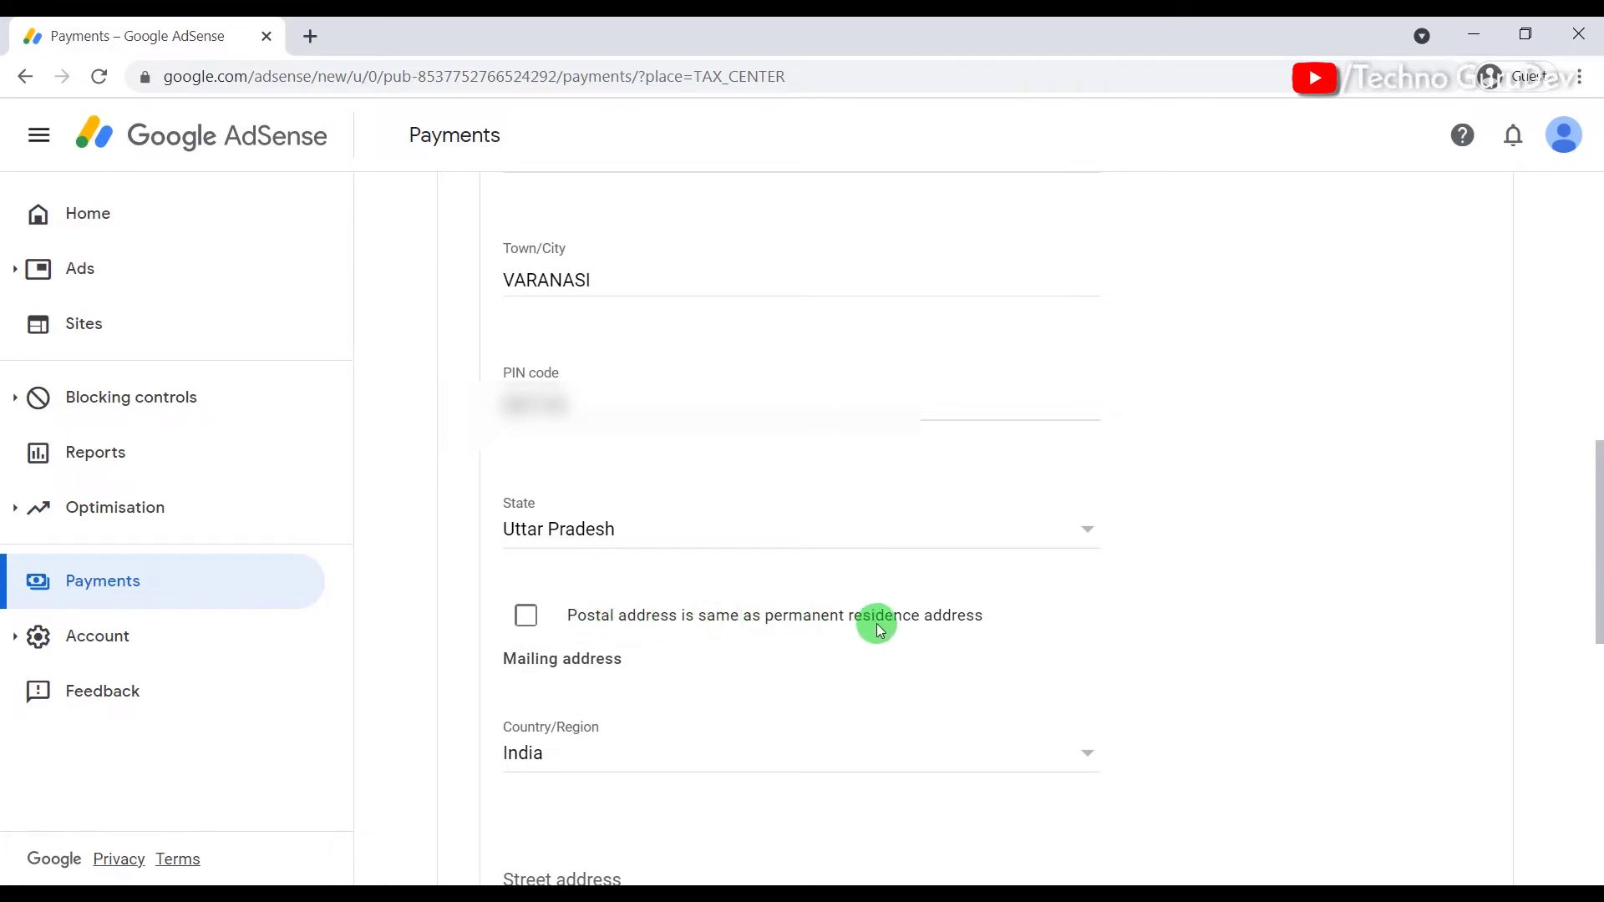
# Step: Mark the postal address as the same as residence and submit the Address step
pyautogui.click(528, 617)
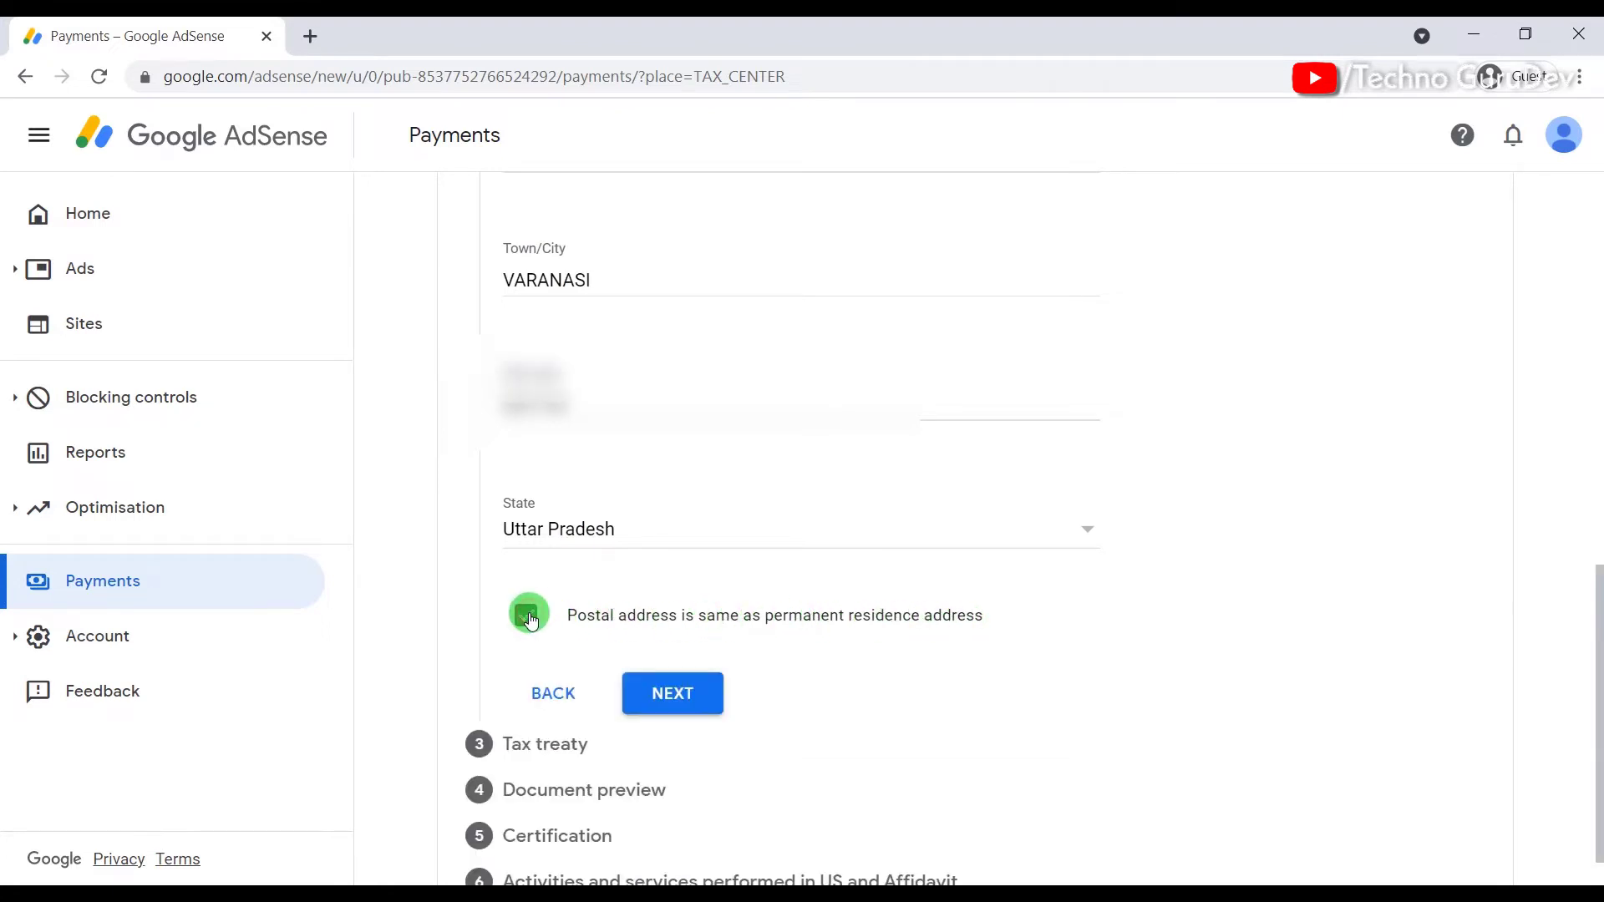
pyautogui.scroll(-1, 673, 646)
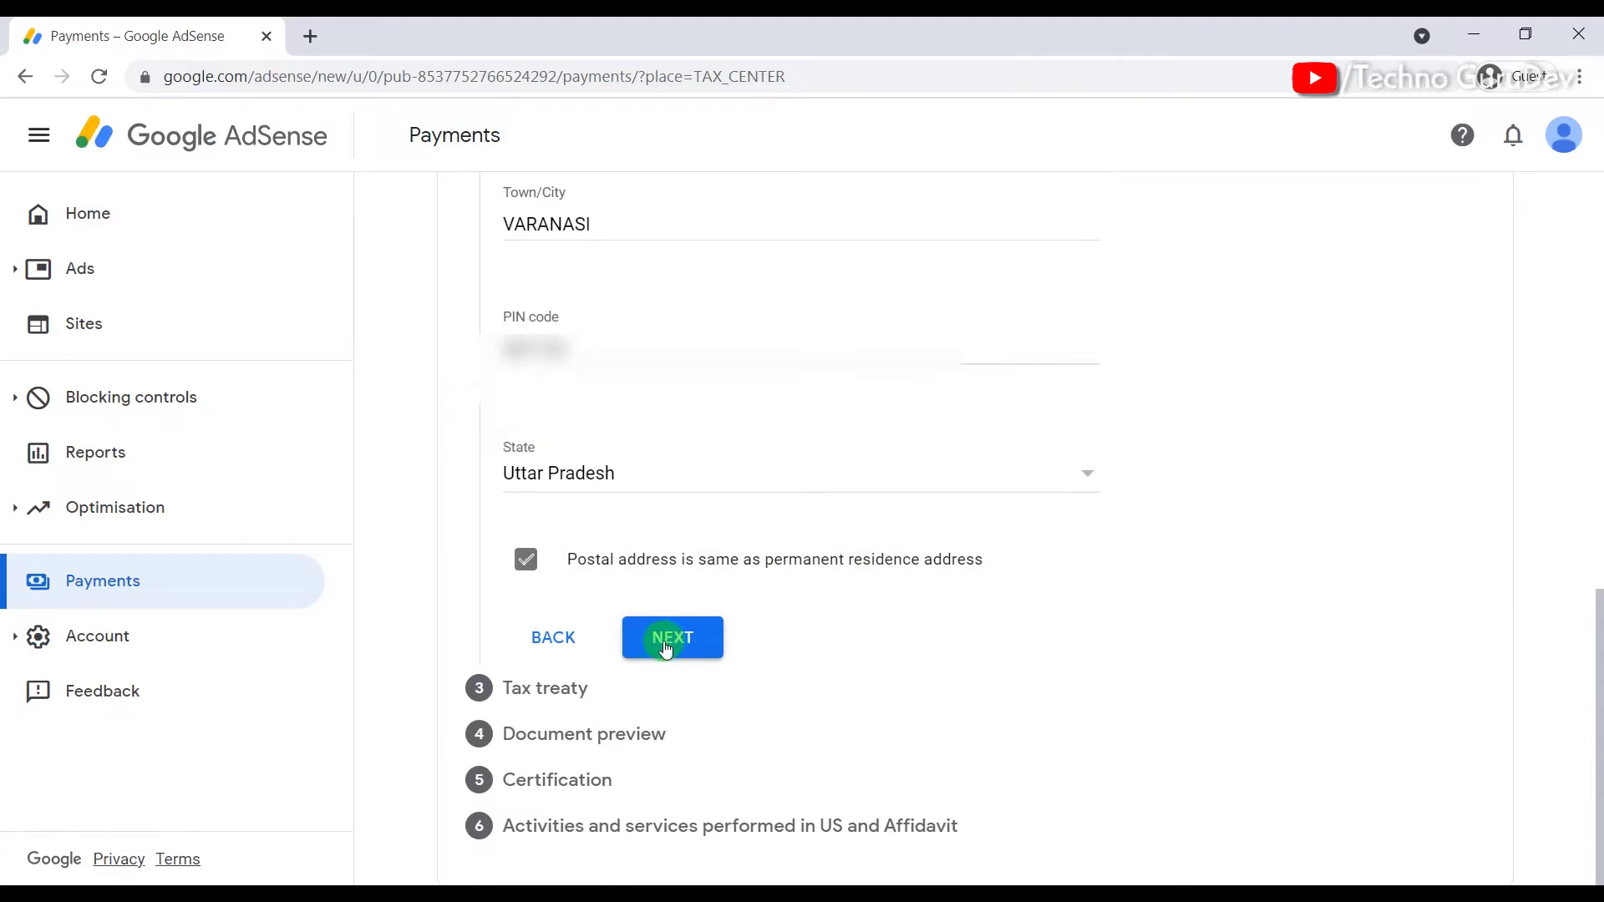
pyautogui.click(664, 647)
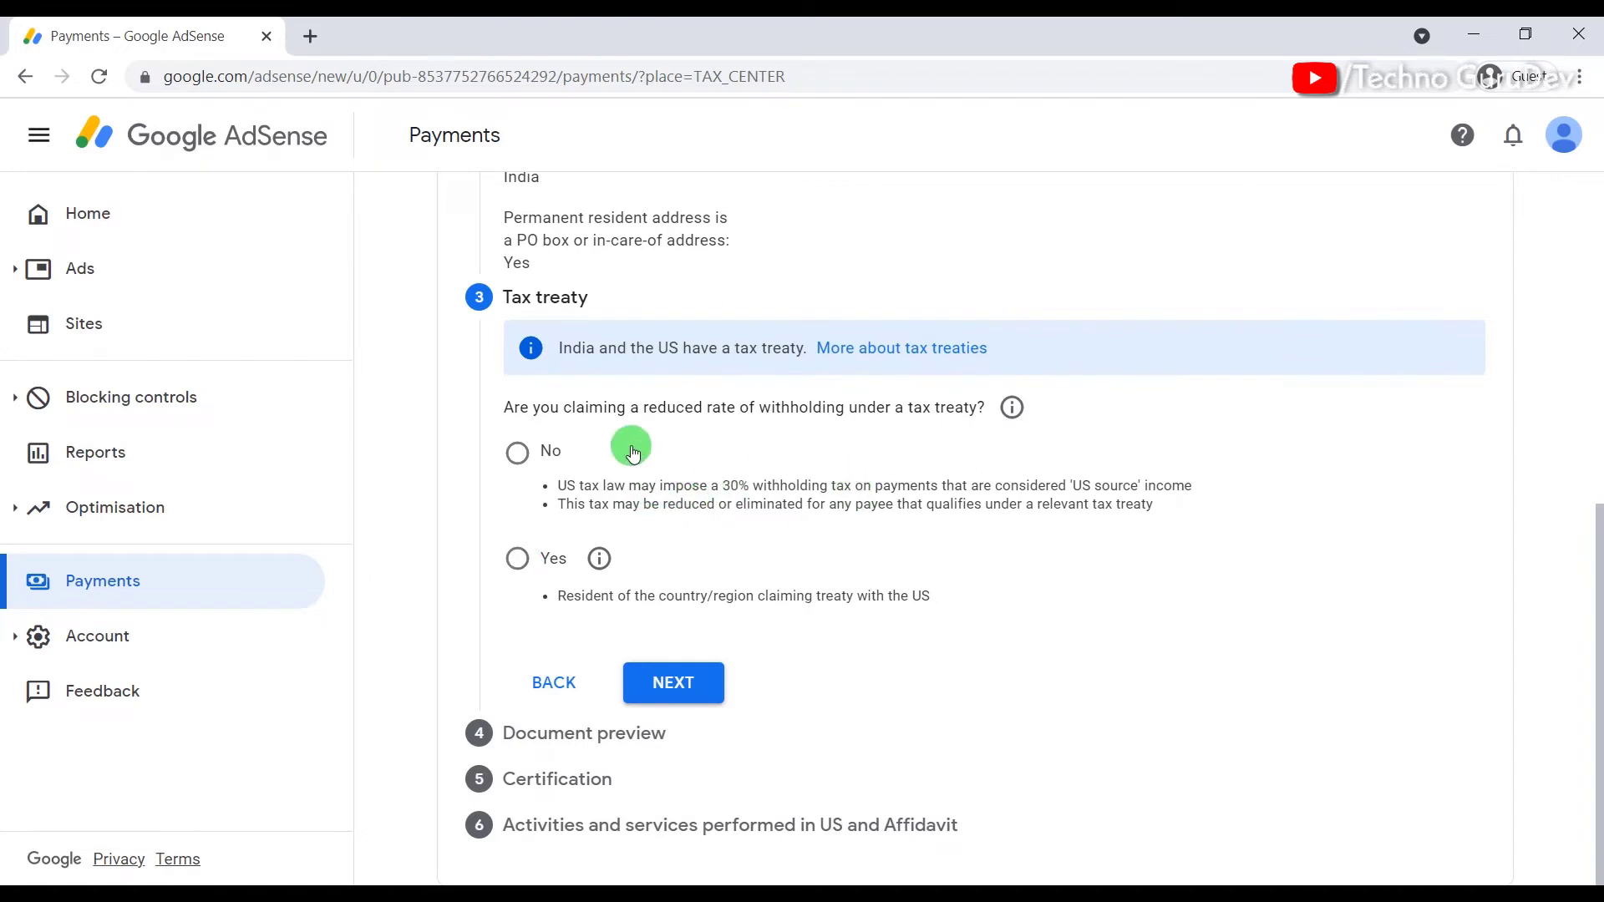
# Step: Claim a reduced withholding rate, confirming residence in treaty country India
pyautogui.click(520, 560)
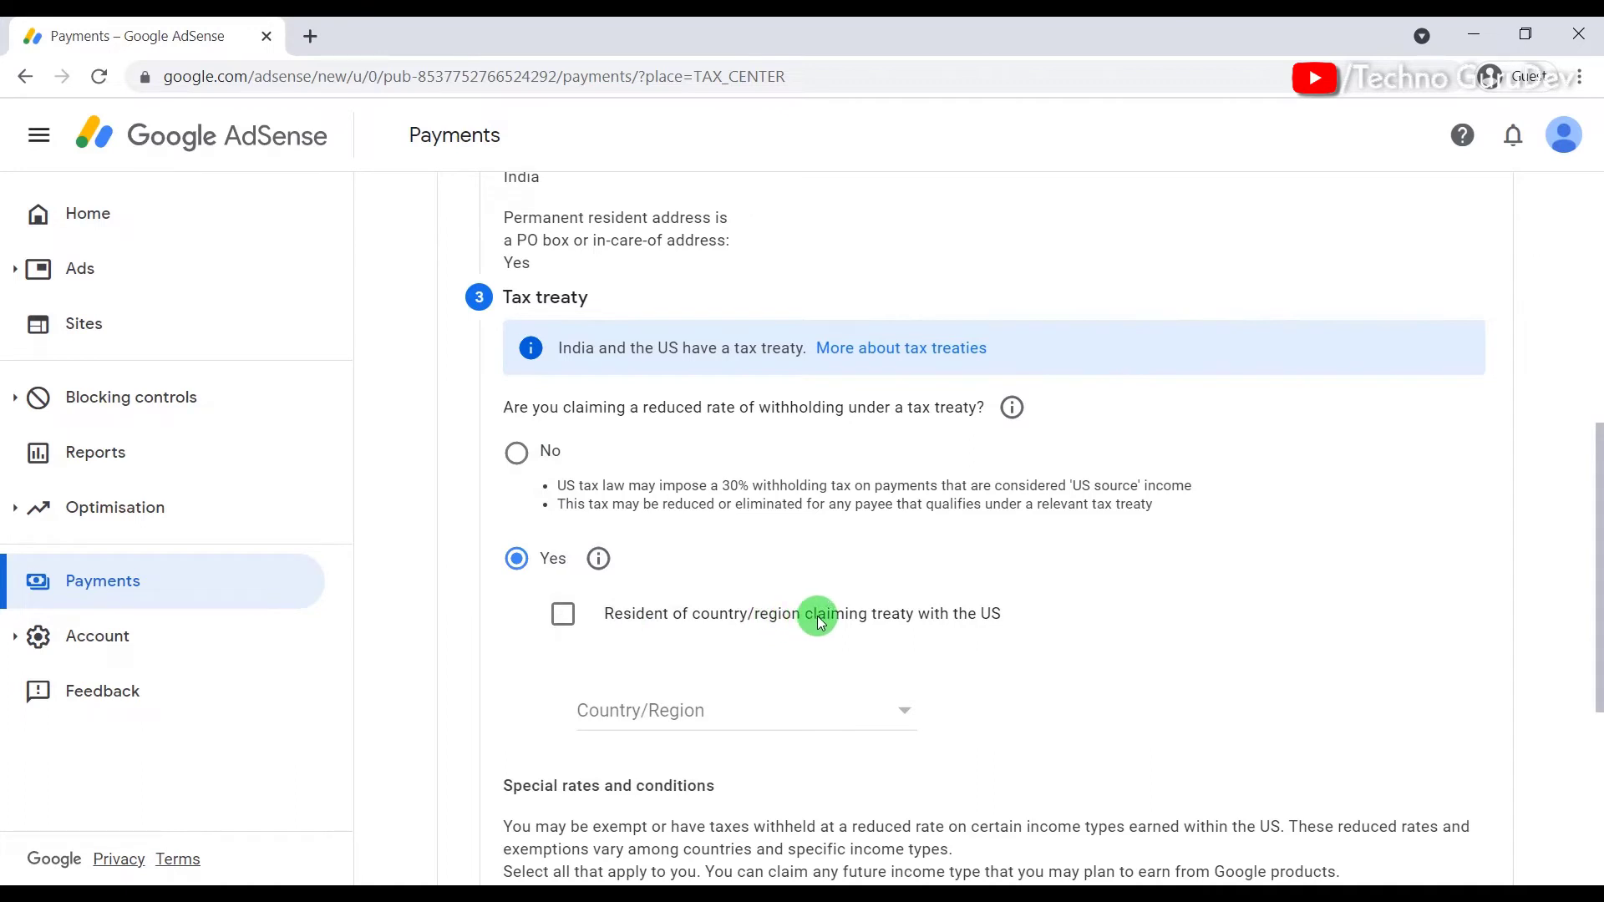
pyautogui.click(563, 614)
pyautogui.scroll(-1, 788, 716)
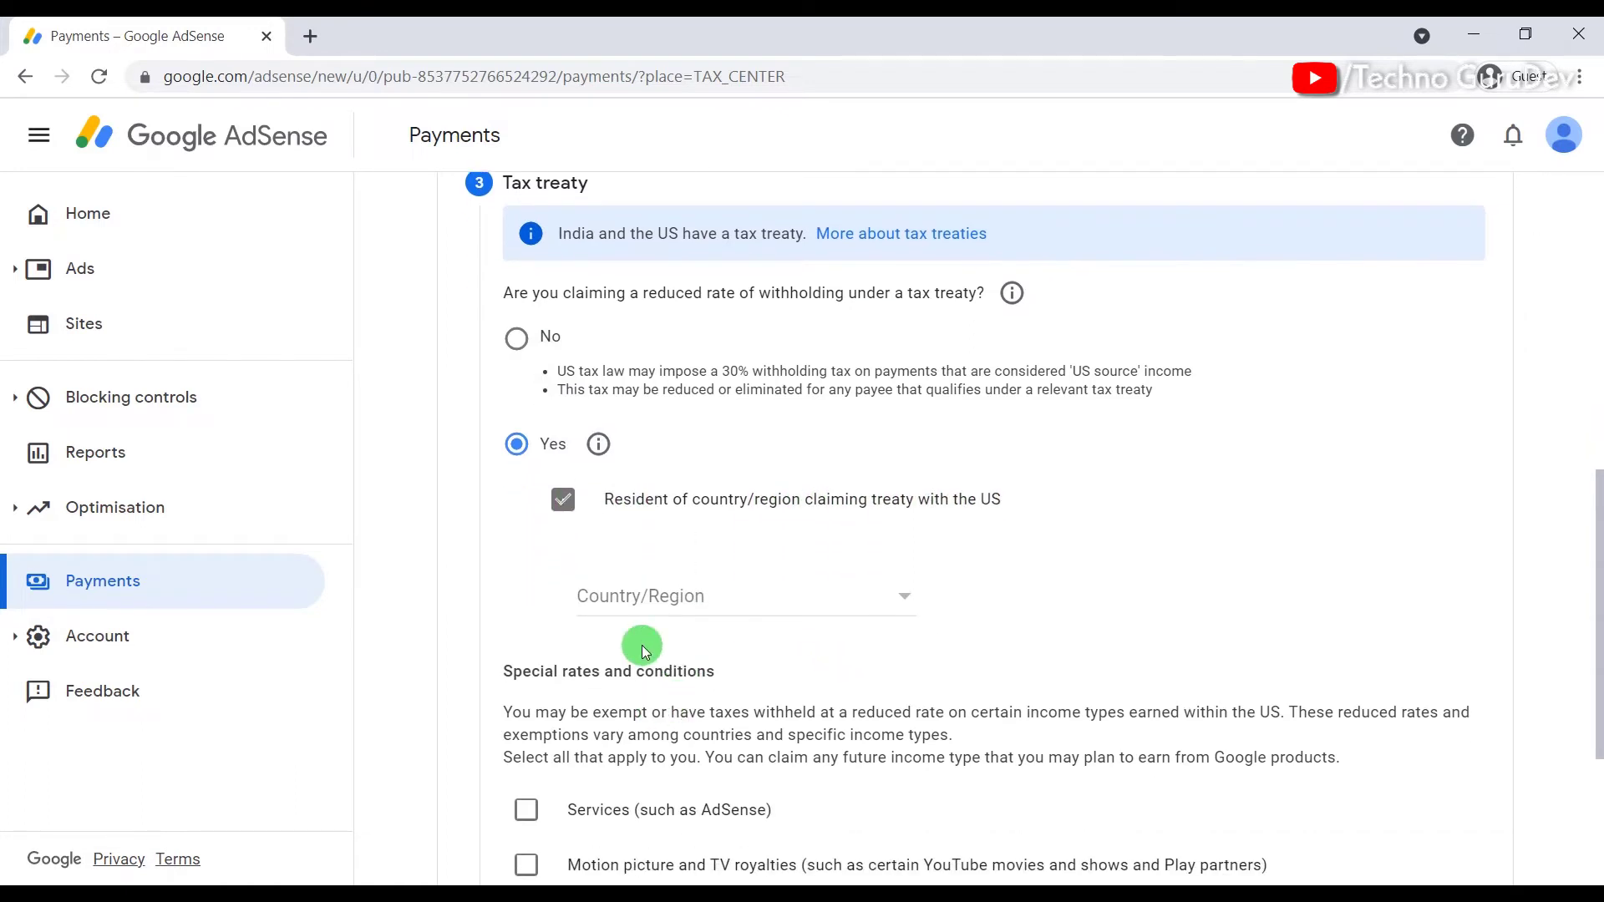
pyautogui.click(695, 608)
pyautogui.scroll(-10, 693, 601)
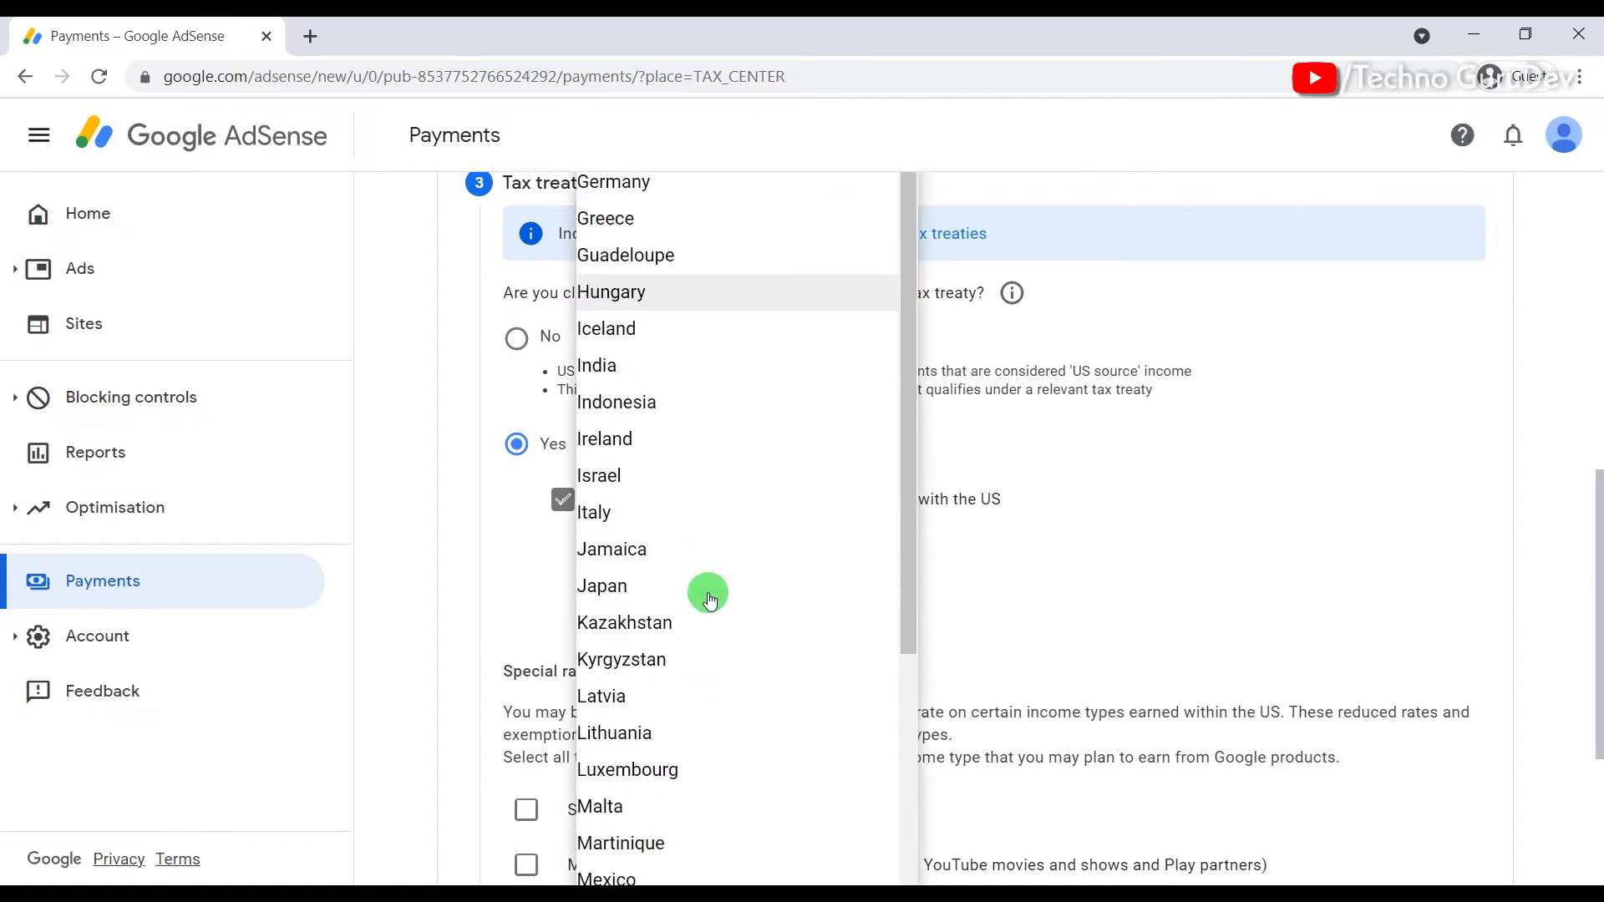
pyautogui.scroll(-3, 710, 600)
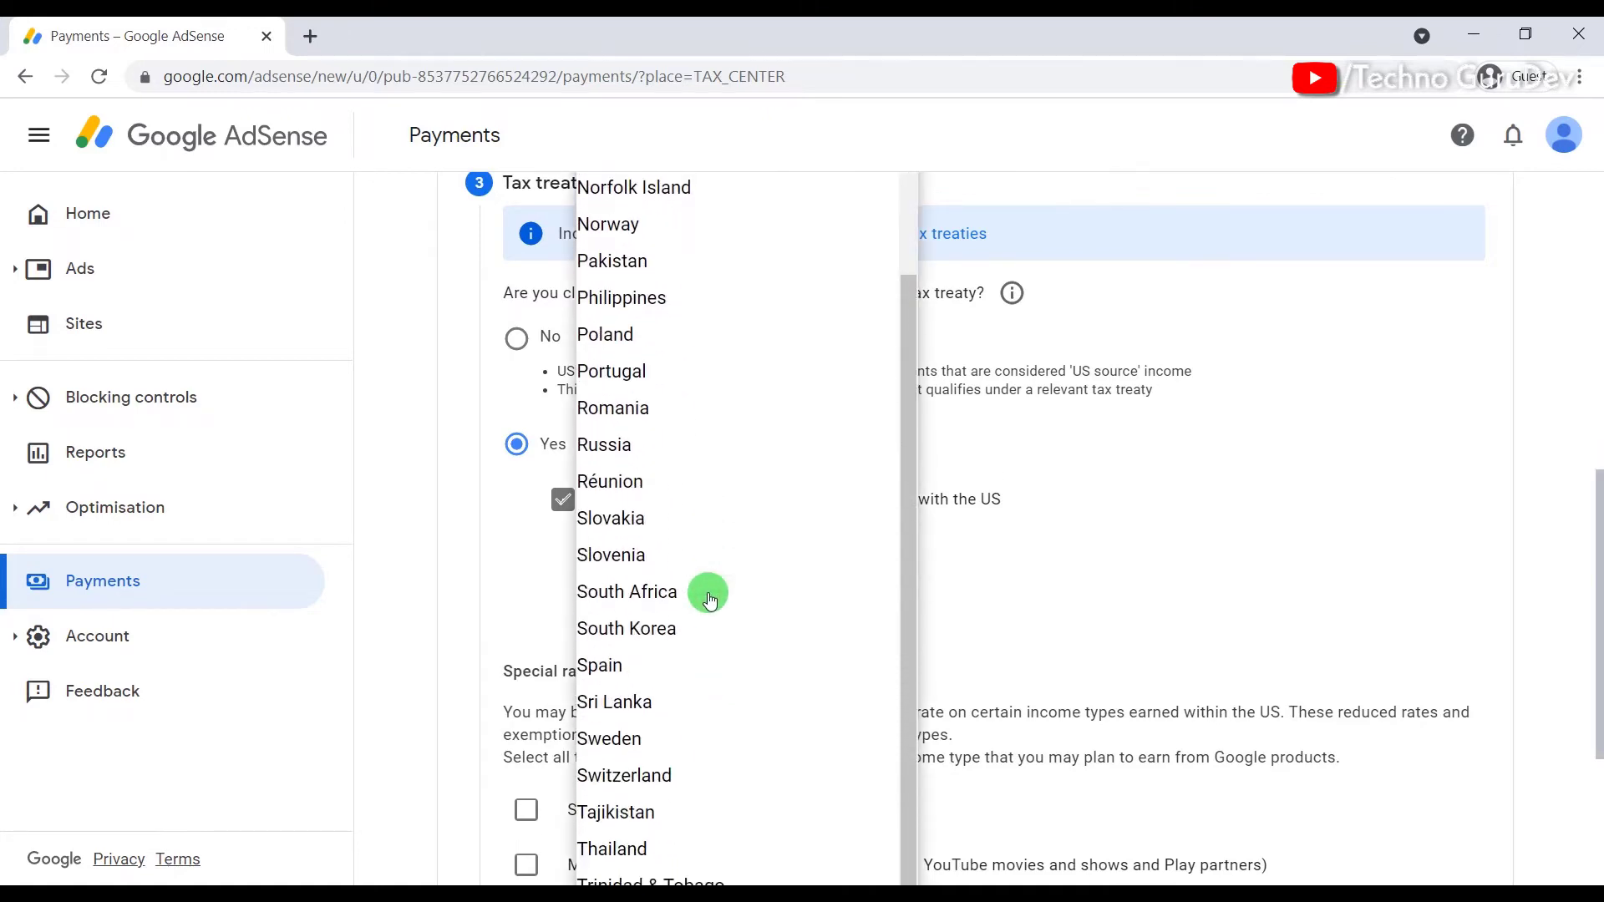
pyautogui.scroll(8, 708, 591)
pyautogui.scroll(3, 653, 551)
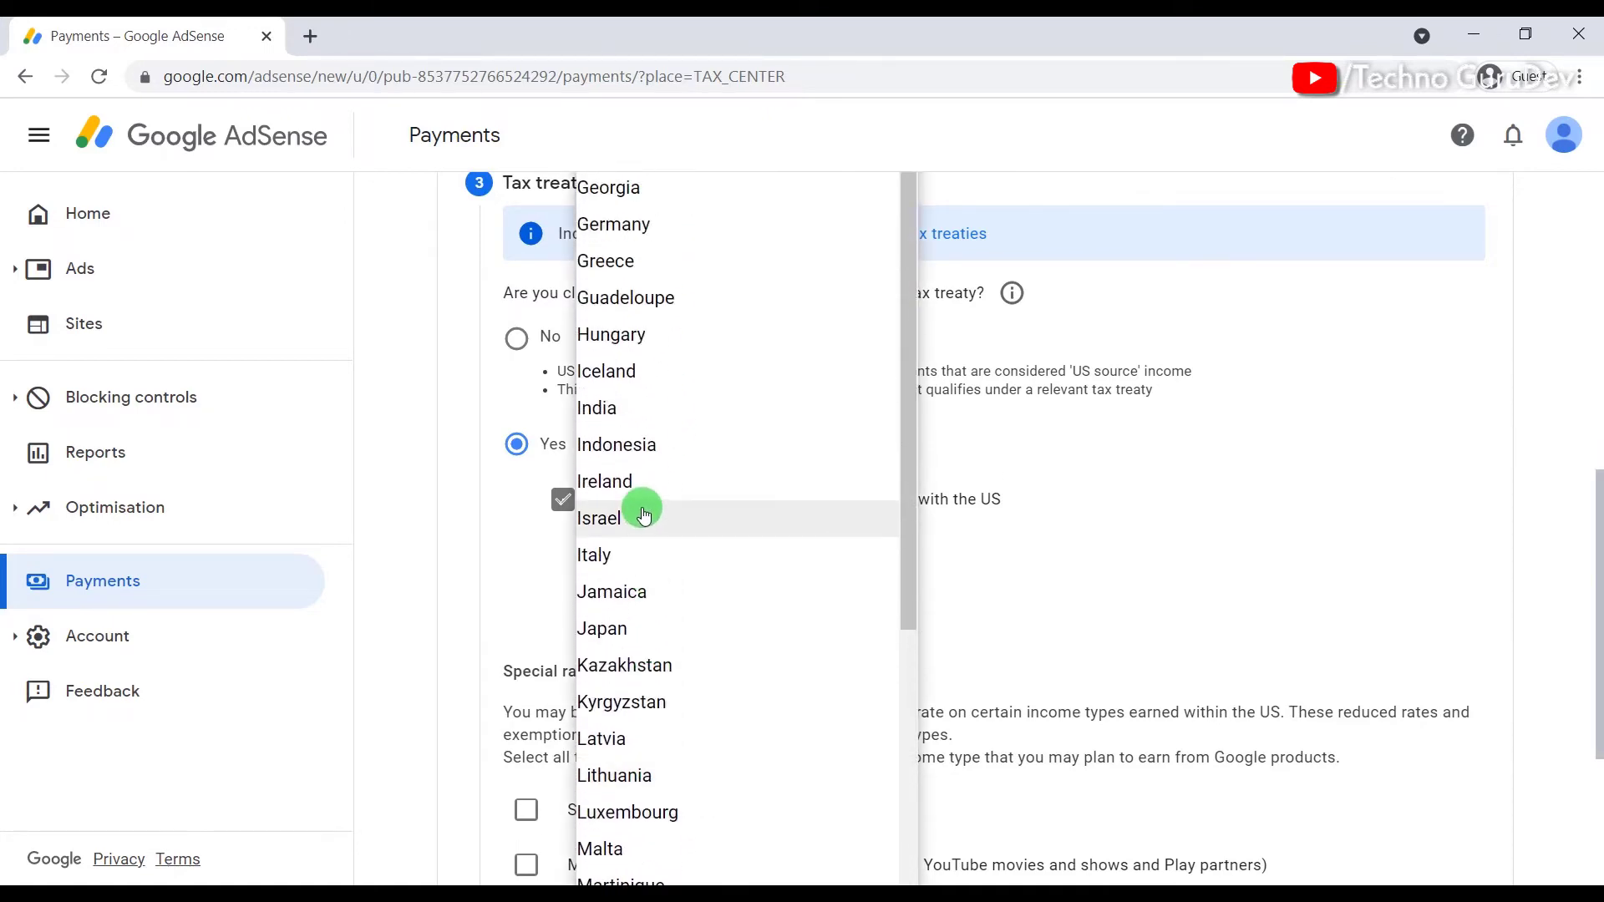
pyautogui.click(642, 411)
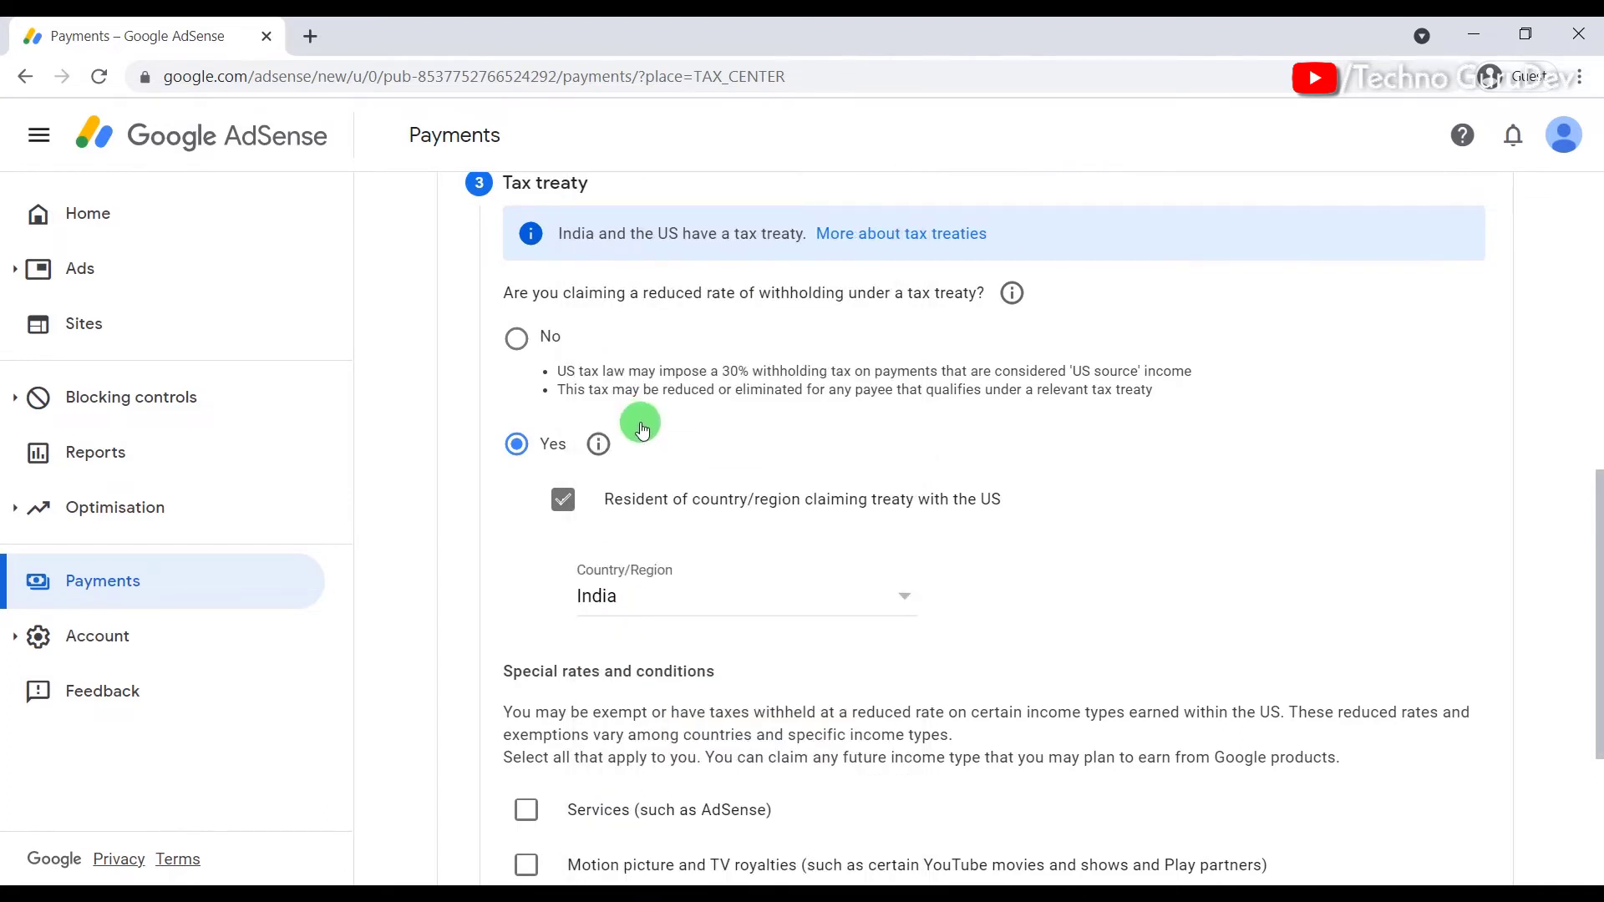
pyautogui.scroll(-3, 709, 501)
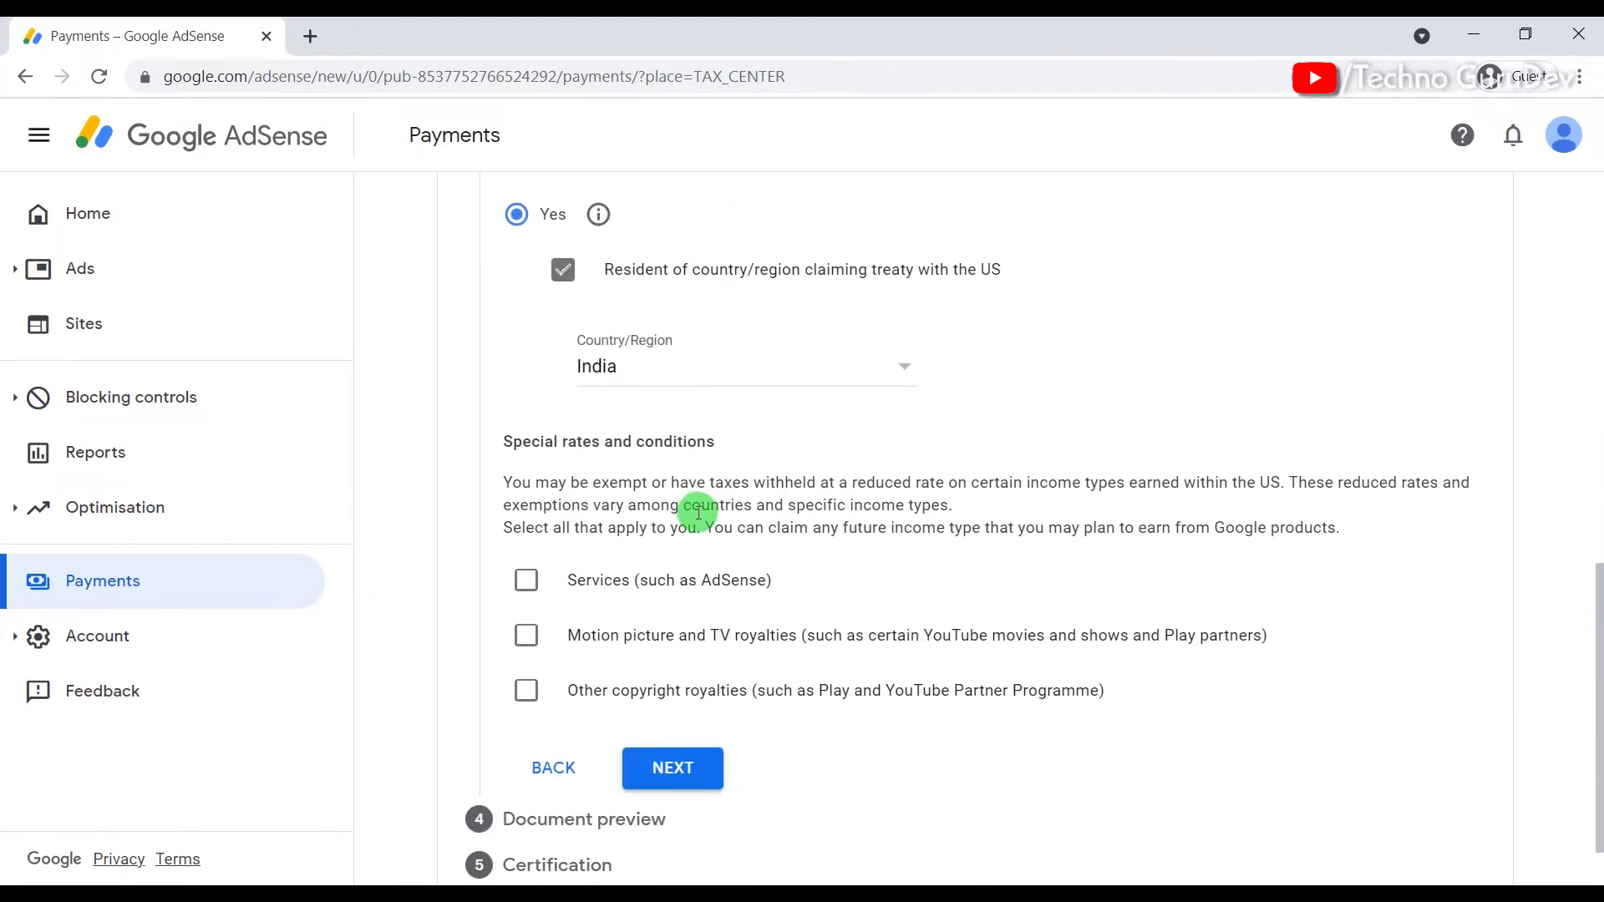
pyautogui.scroll(-1, 643, 513)
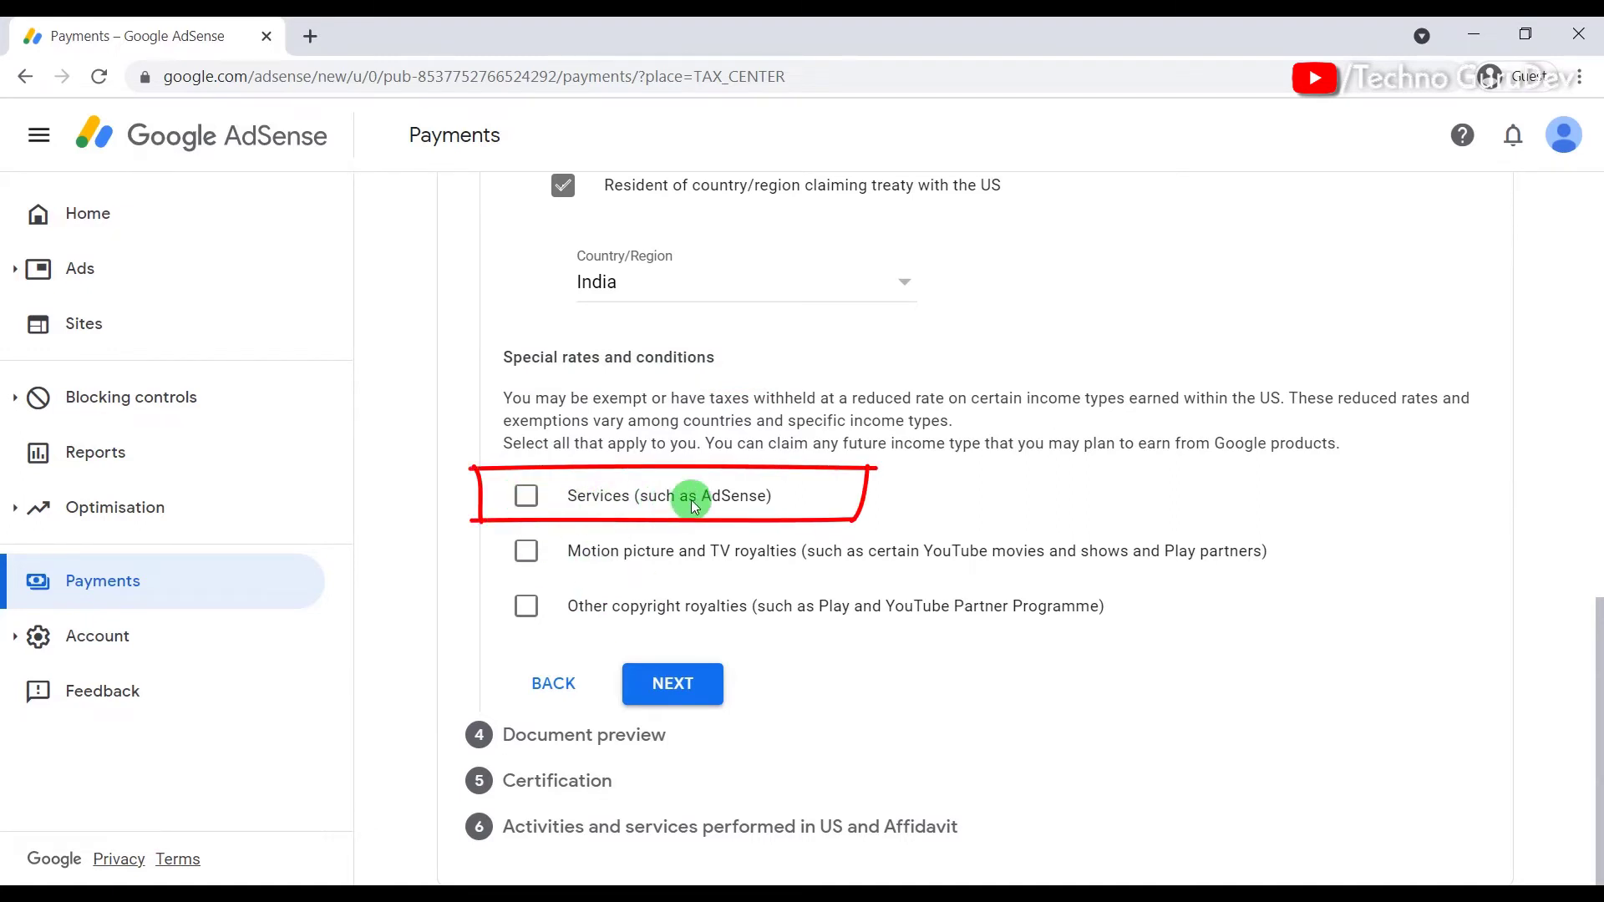
# Step: Claim Services (such as AdSense) under Article 7, paragraph 1 at 0%, confirming the treaty reason
pyautogui.click(526, 496)
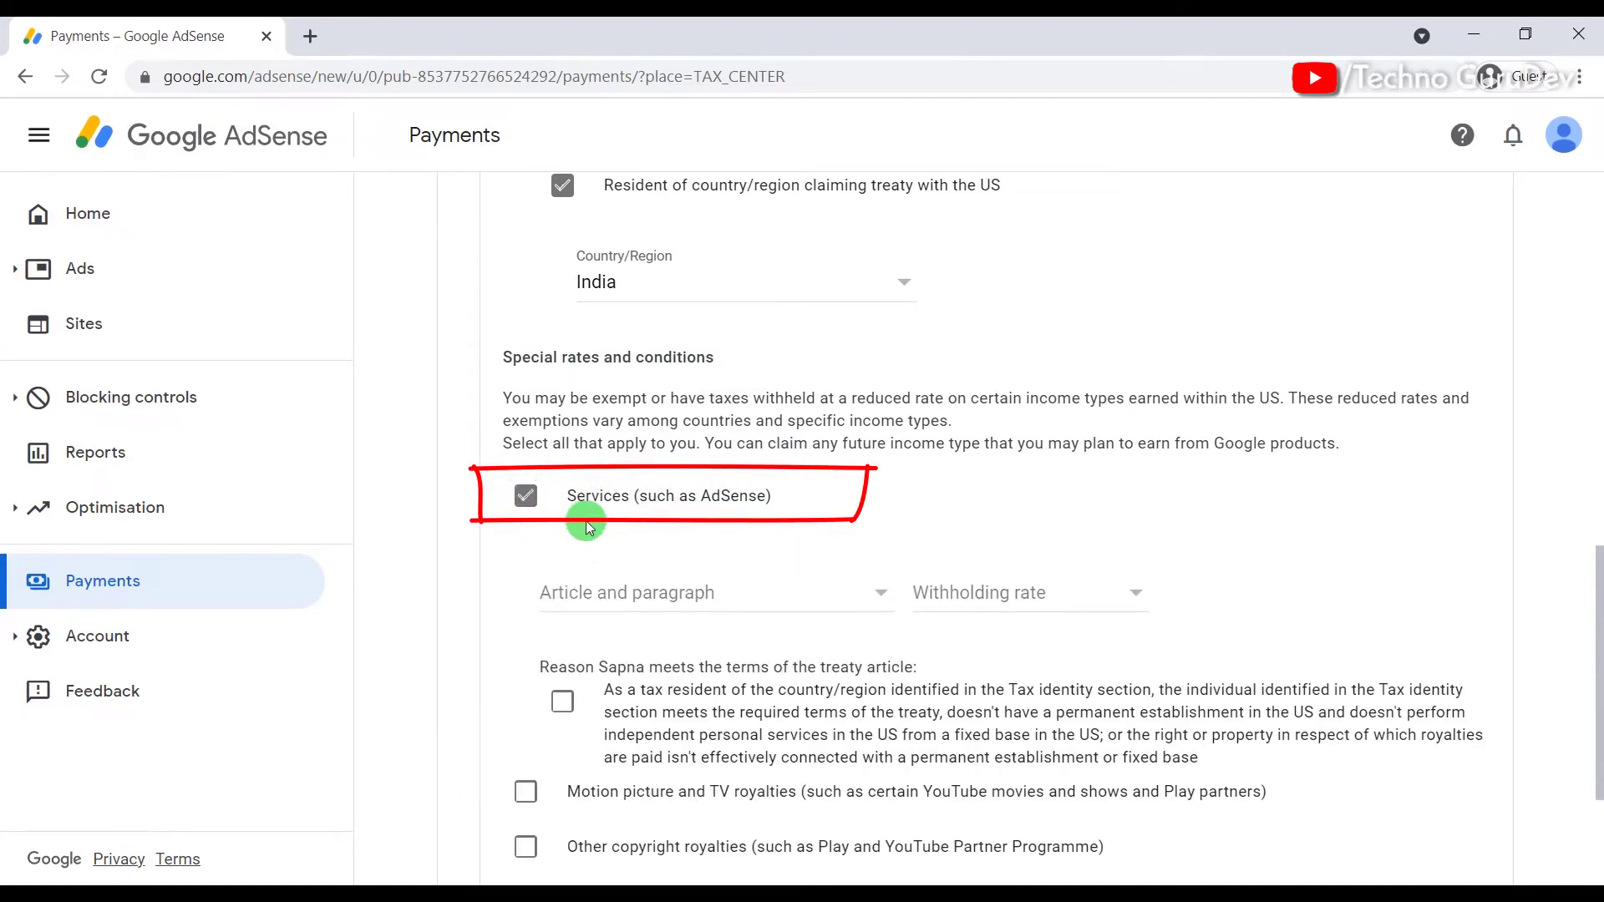
pyautogui.scroll(-1, 741, 524)
pyautogui.scroll(-1, 740, 524)
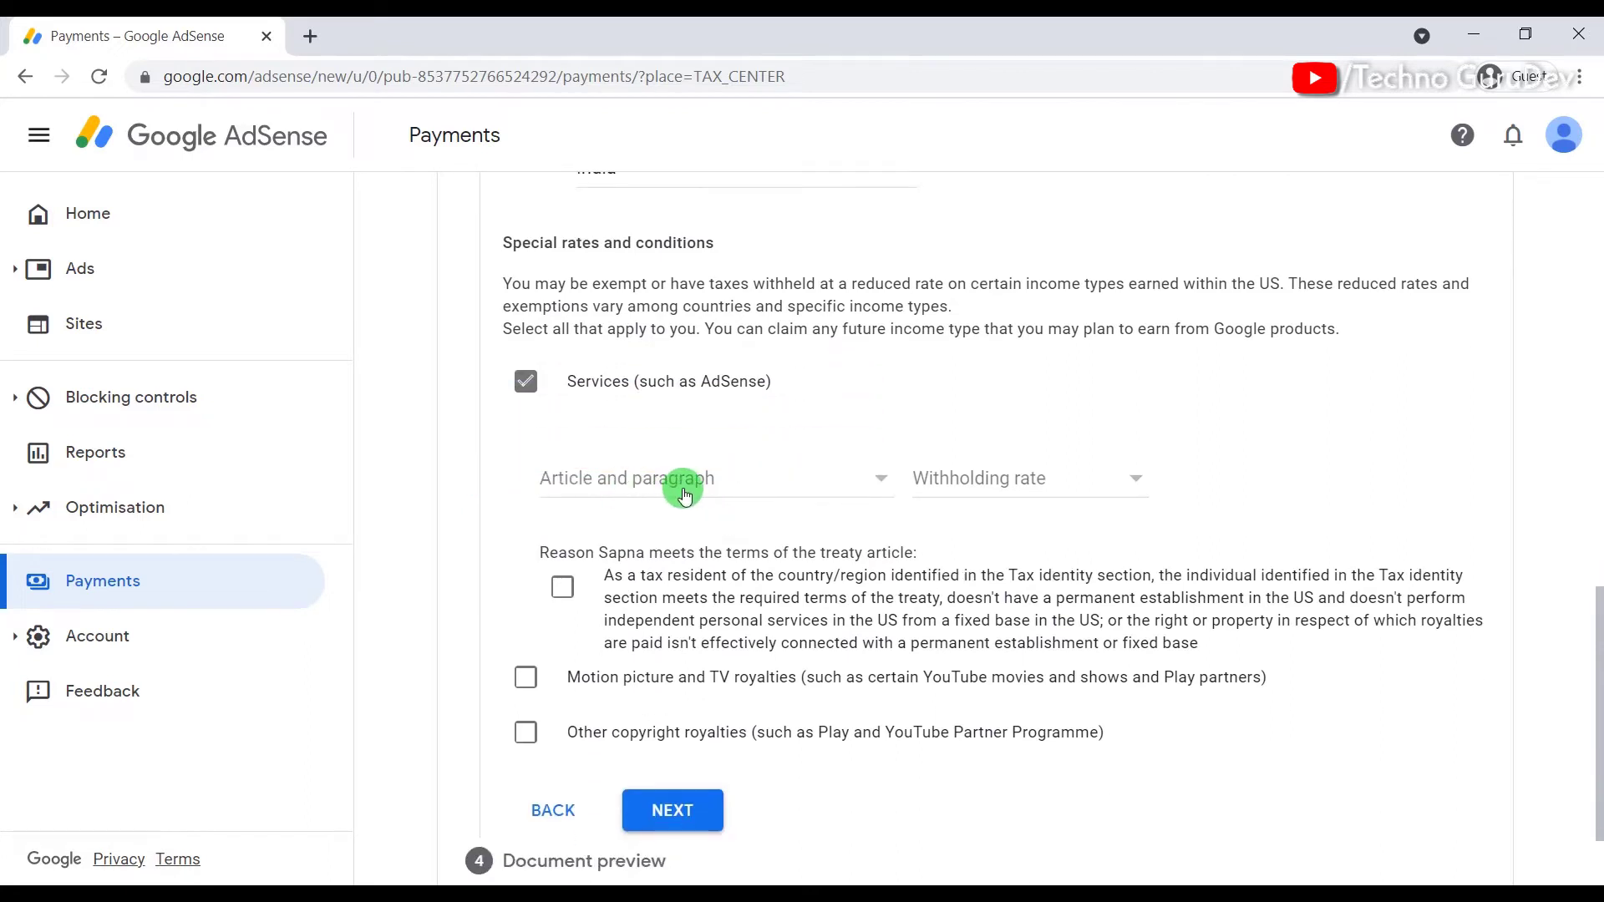
pyautogui.click(675, 490)
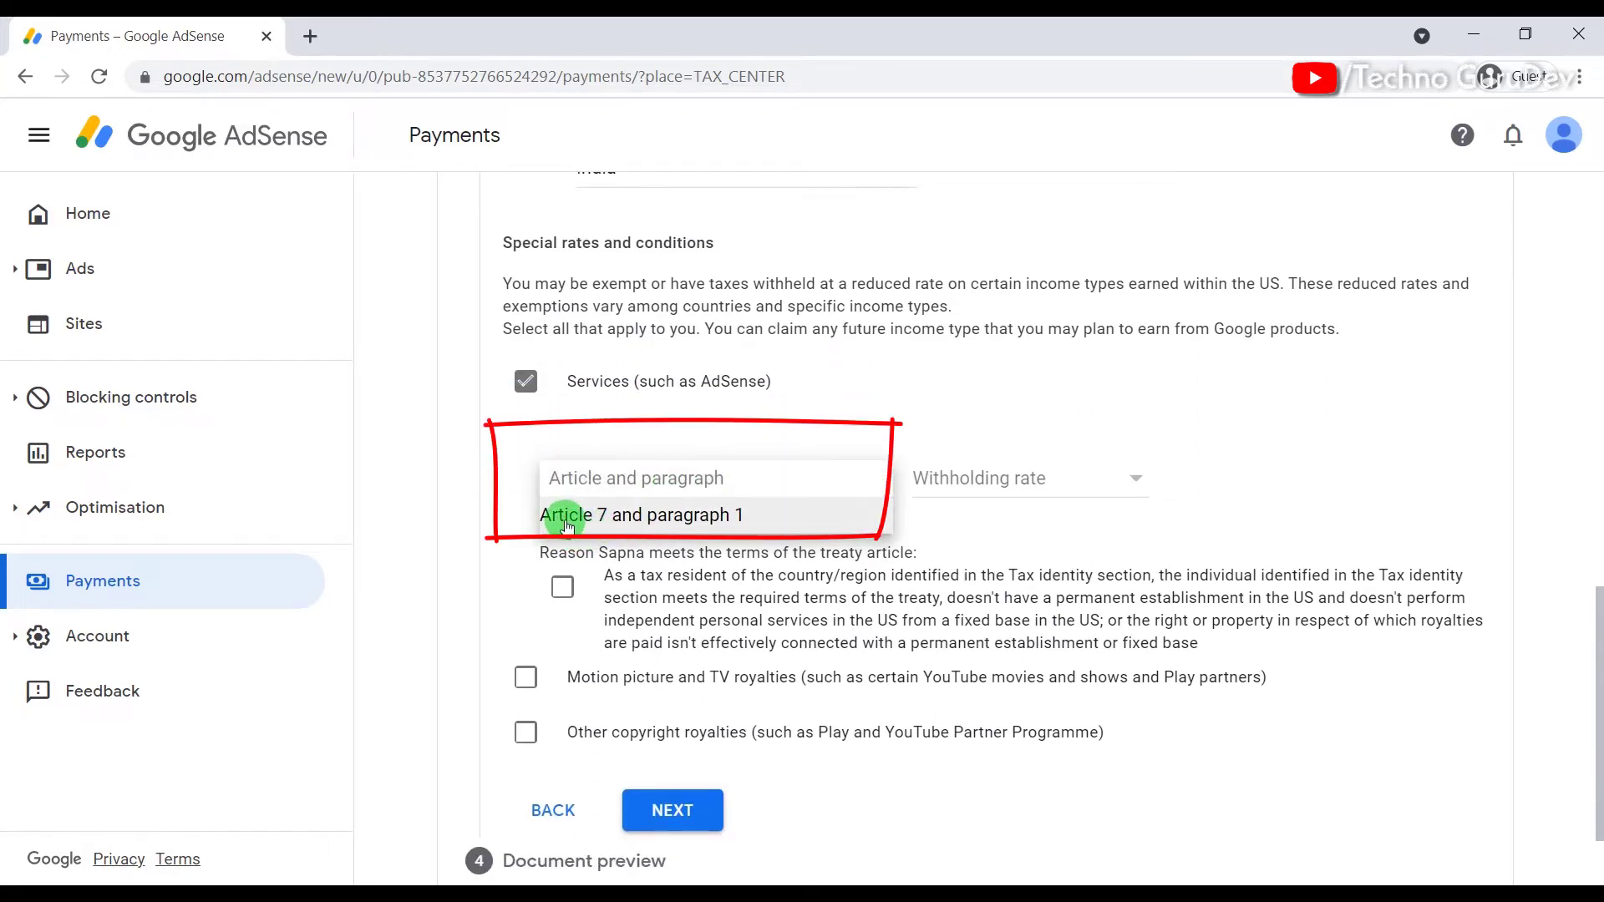
pyautogui.click(685, 518)
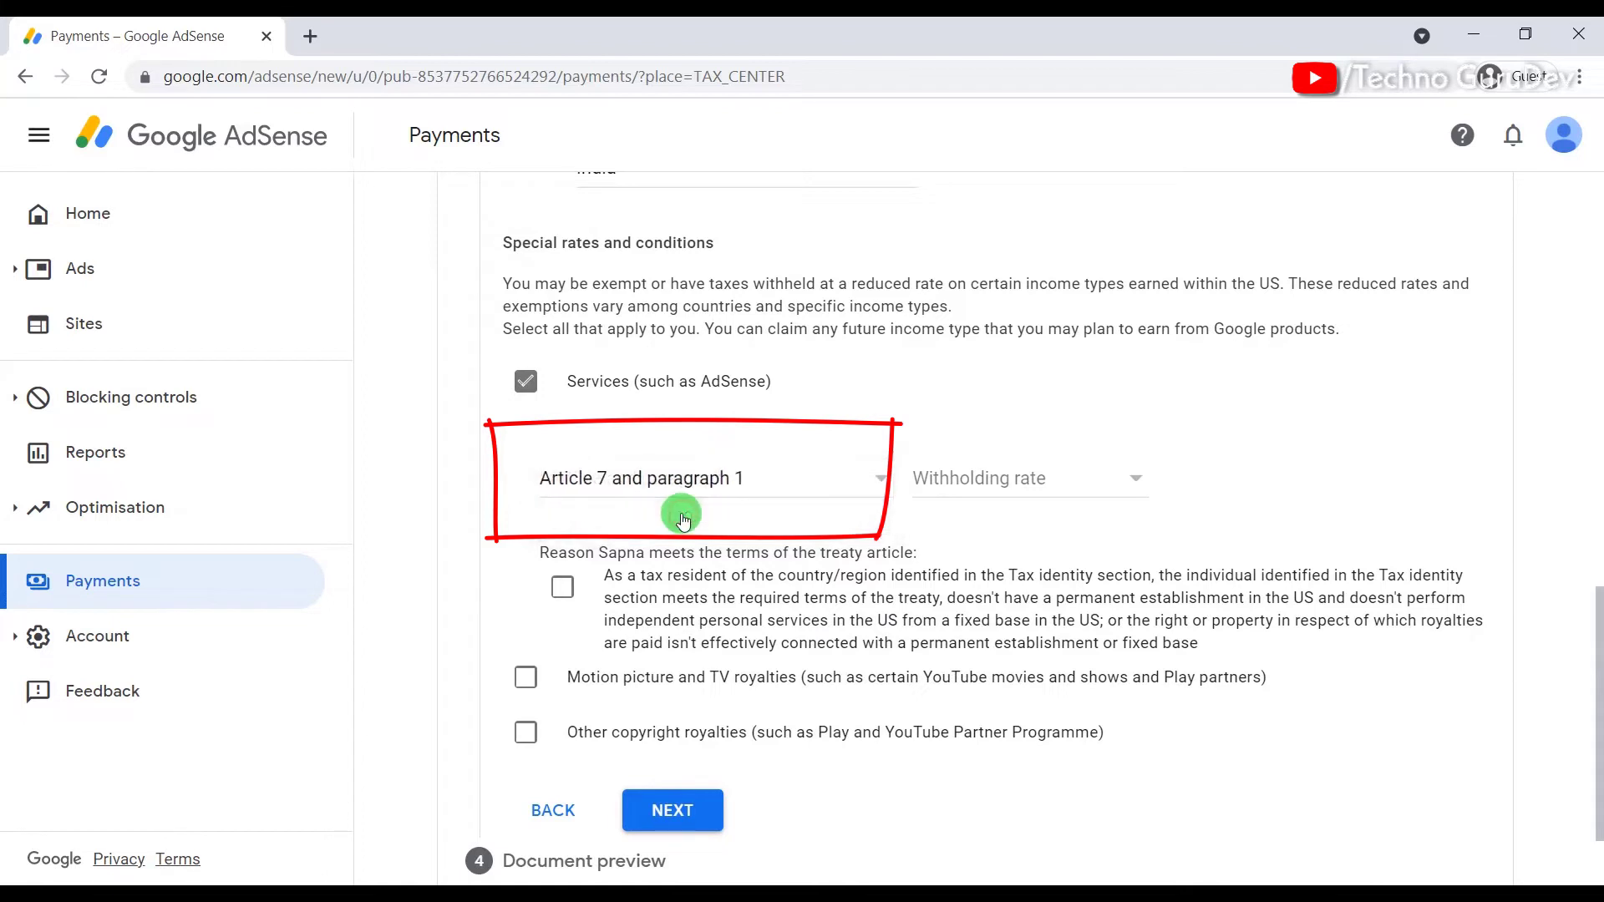
pyautogui.click(981, 492)
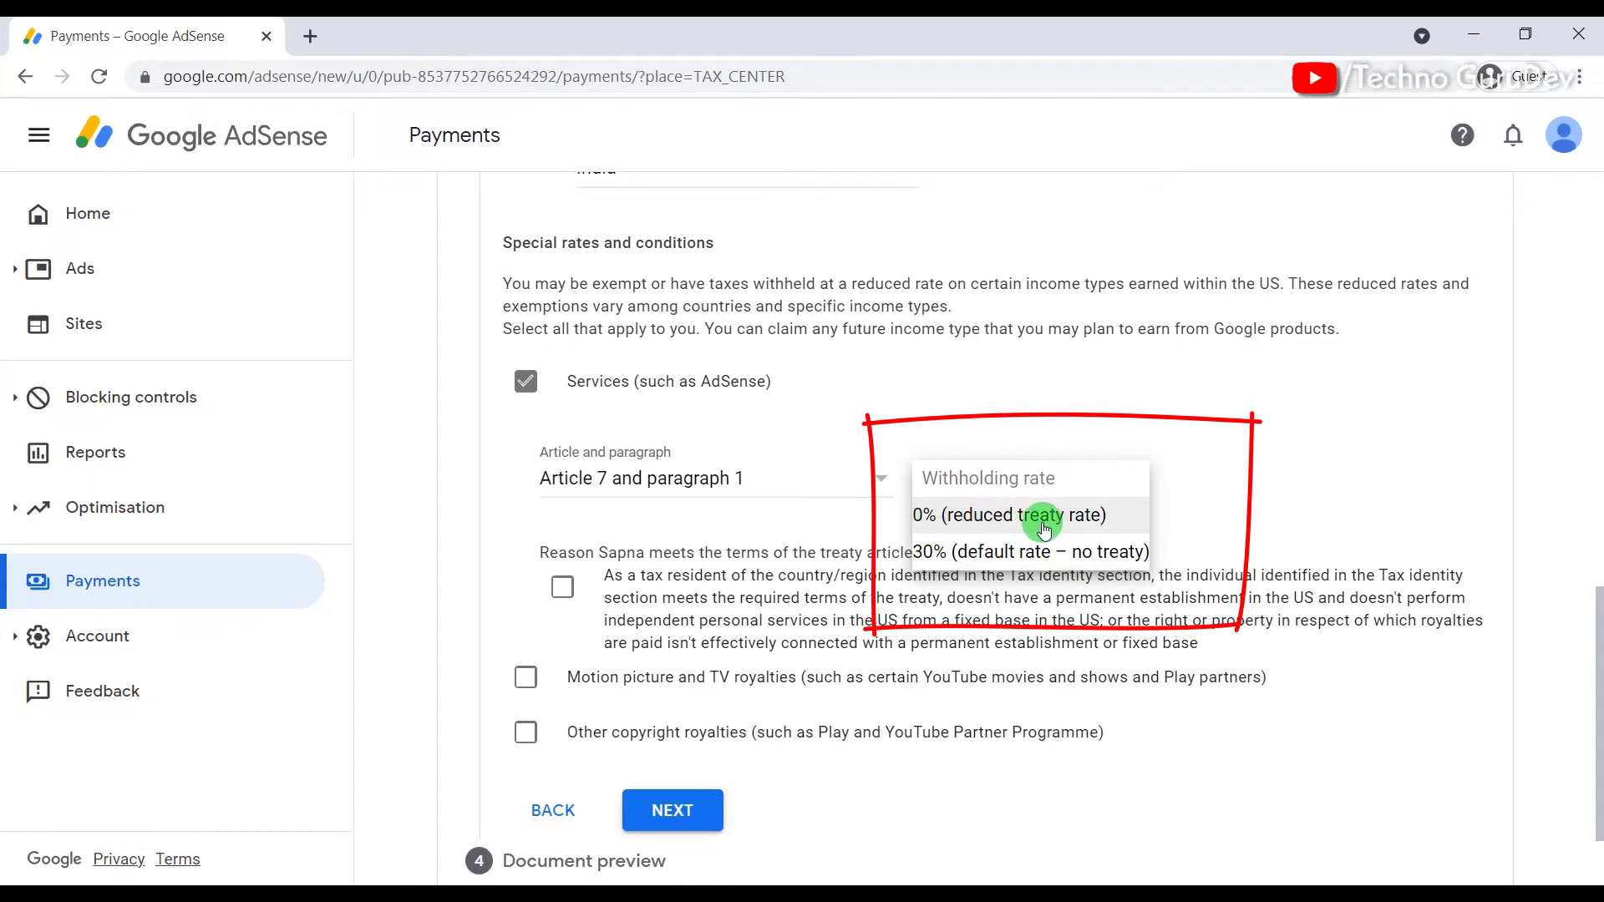
pyautogui.click(986, 520)
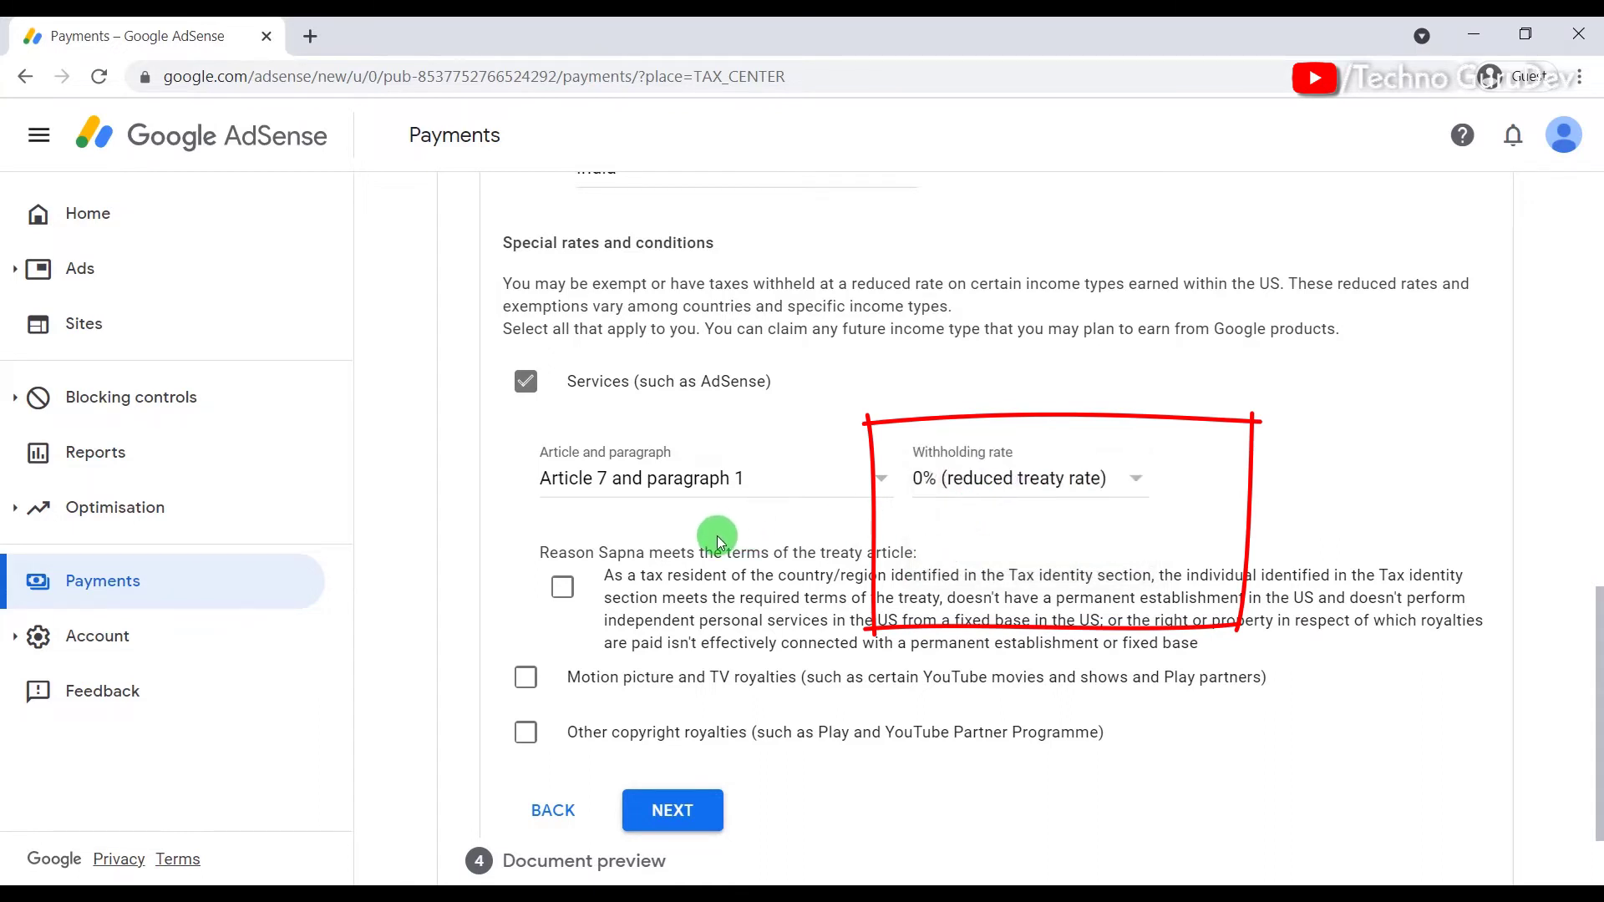
pyautogui.scroll(-1, 719, 542)
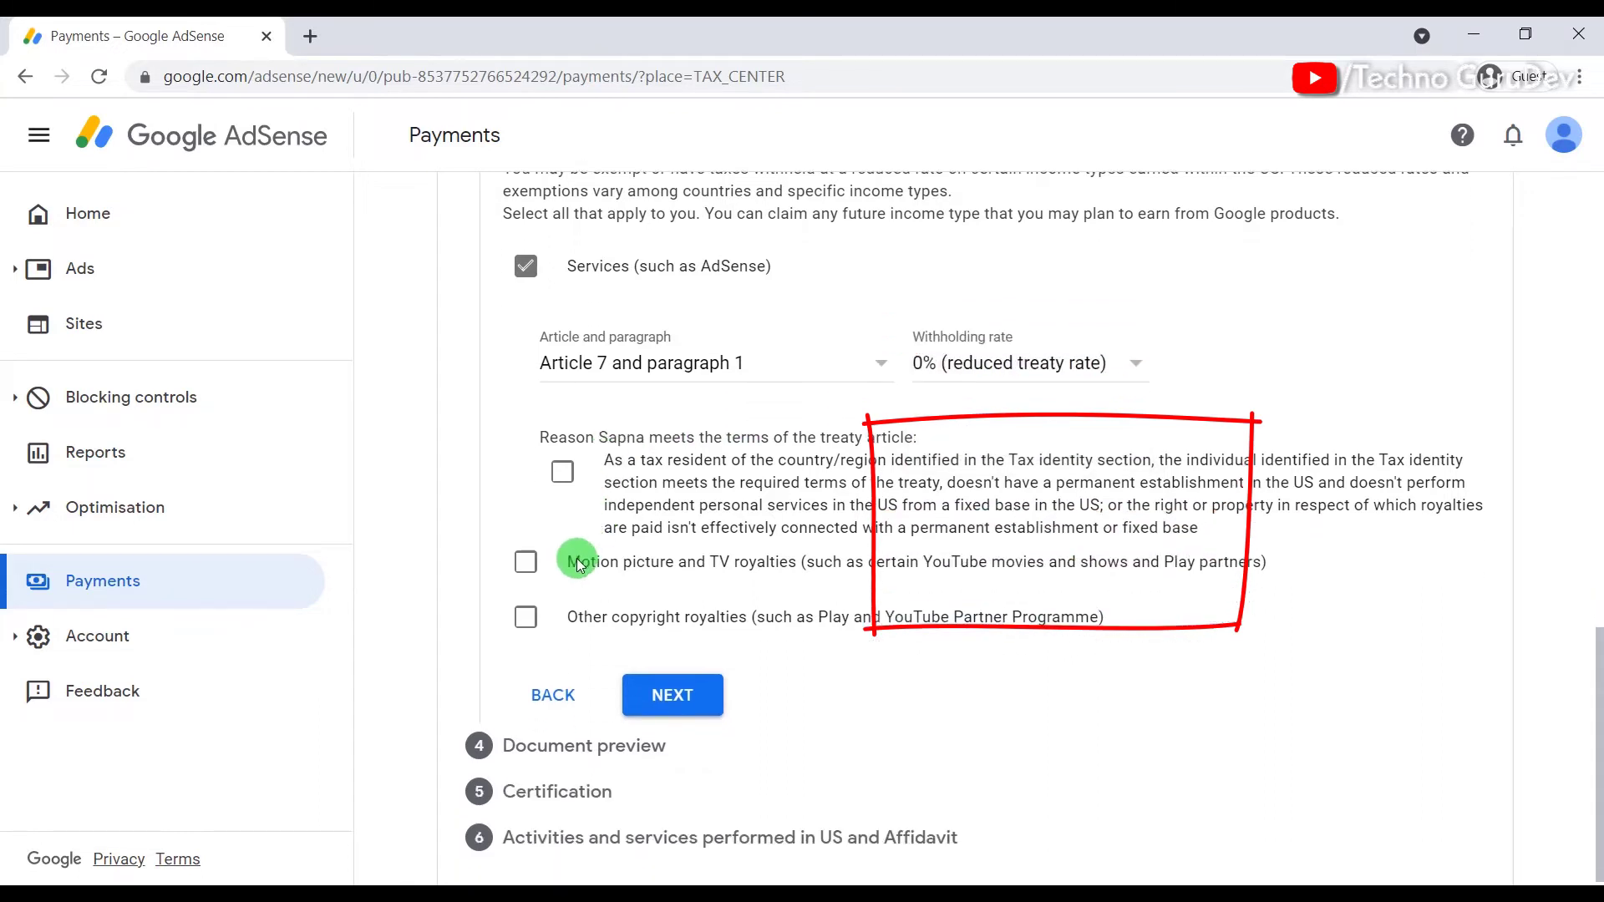
pyautogui.click(562, 474)
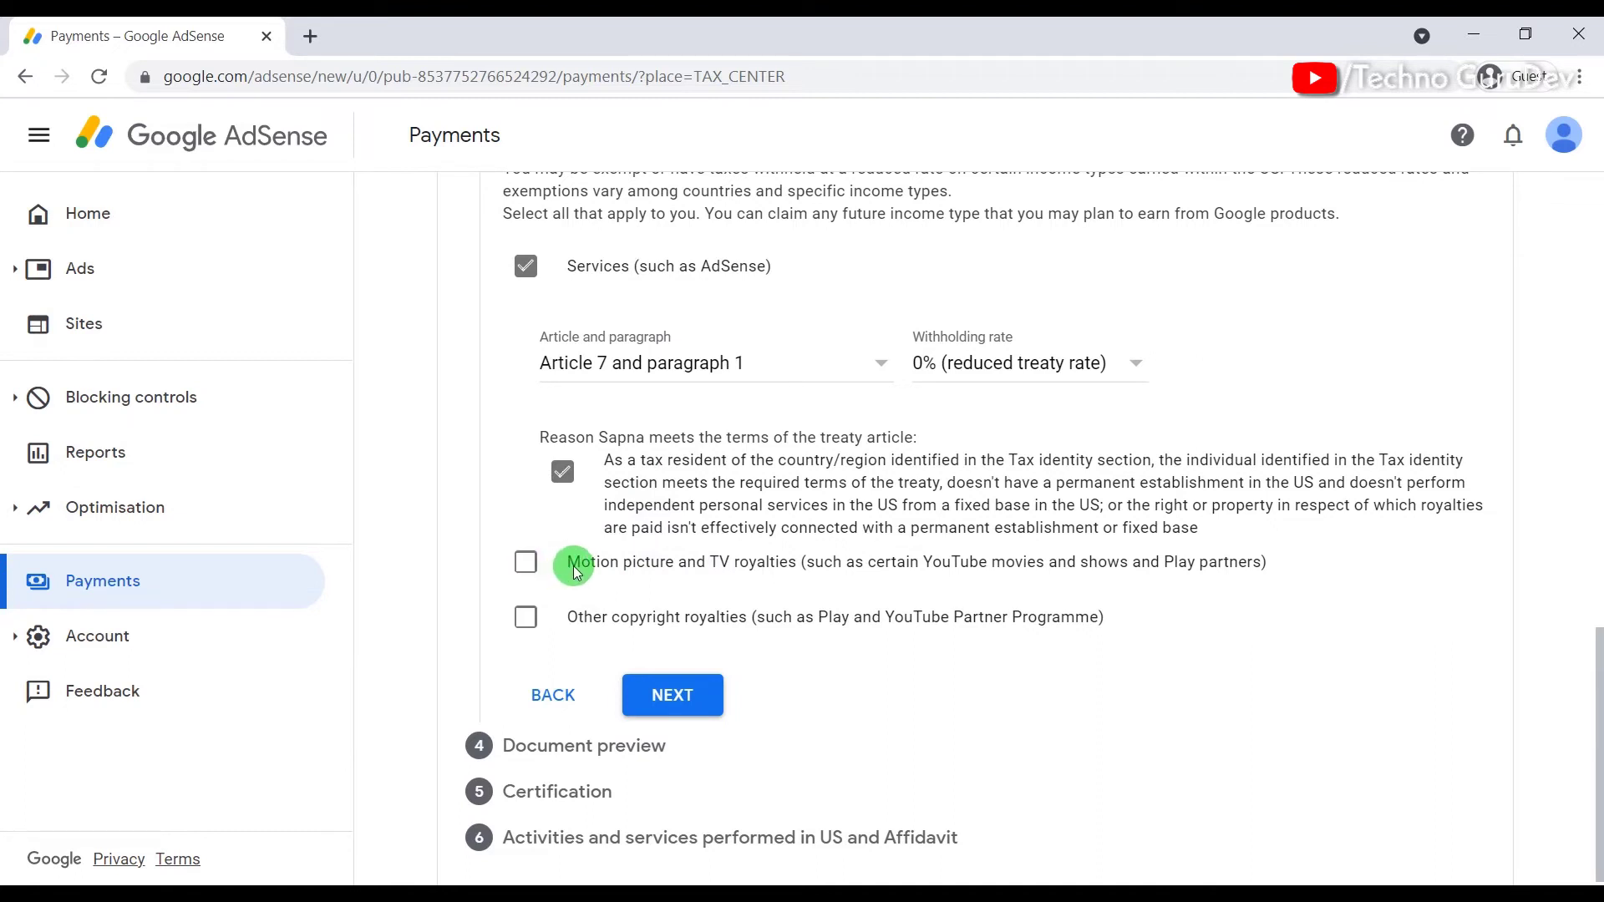
# Step: Claim Motion picture and TV royalties under Article 12, paragraph 2A II at 15% withholding
pyautogui.click(525, 565)
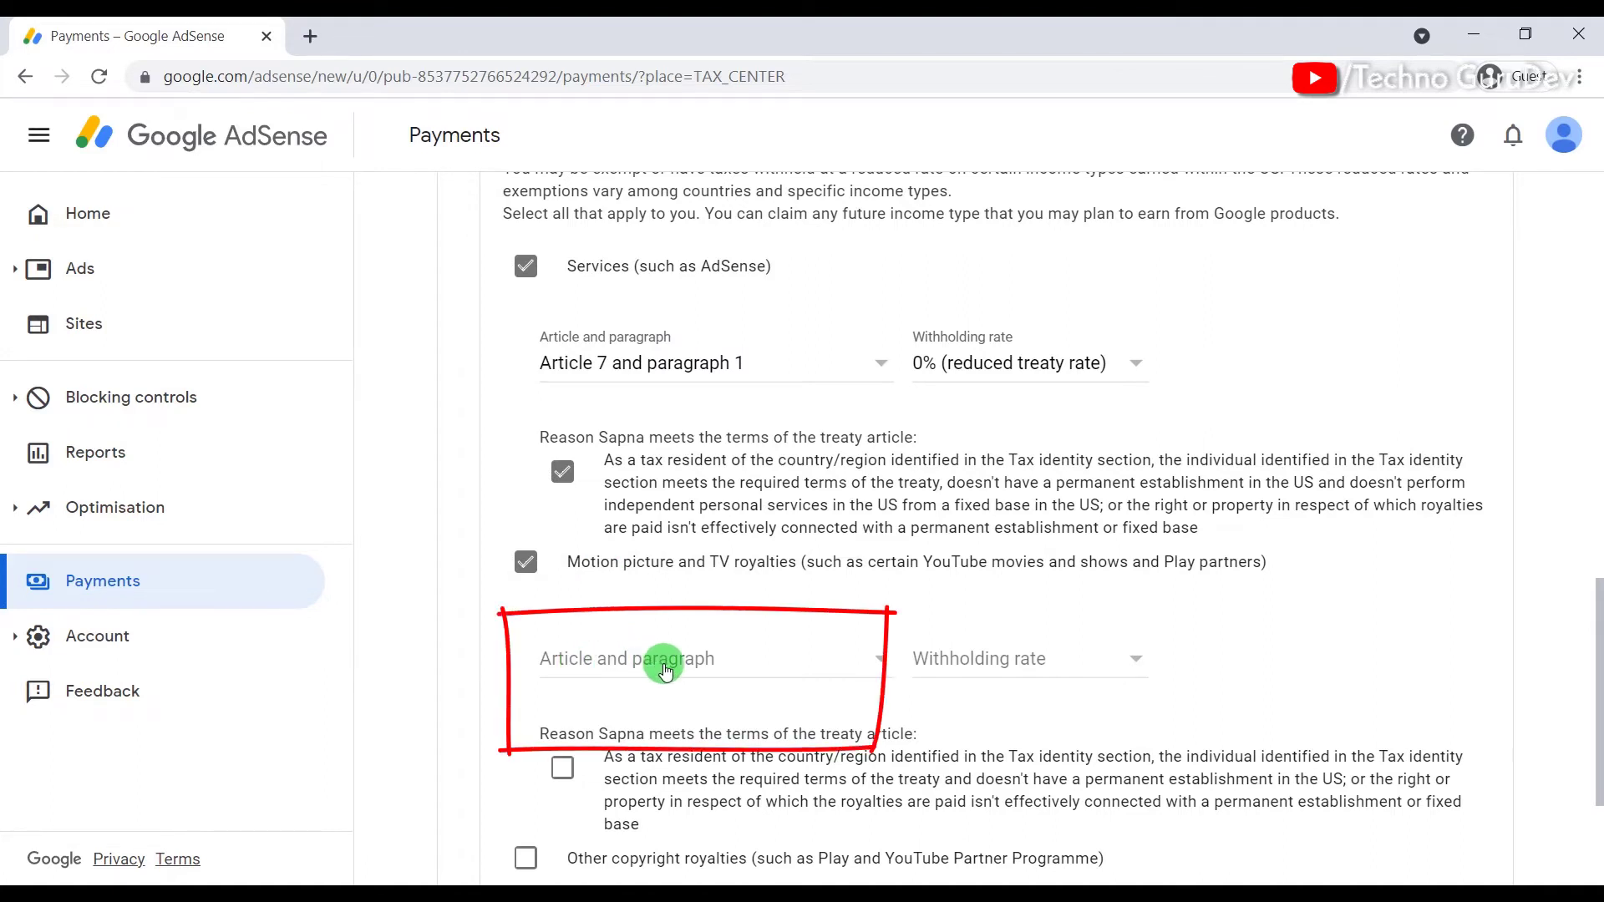
pyautogui.click(657, 668)
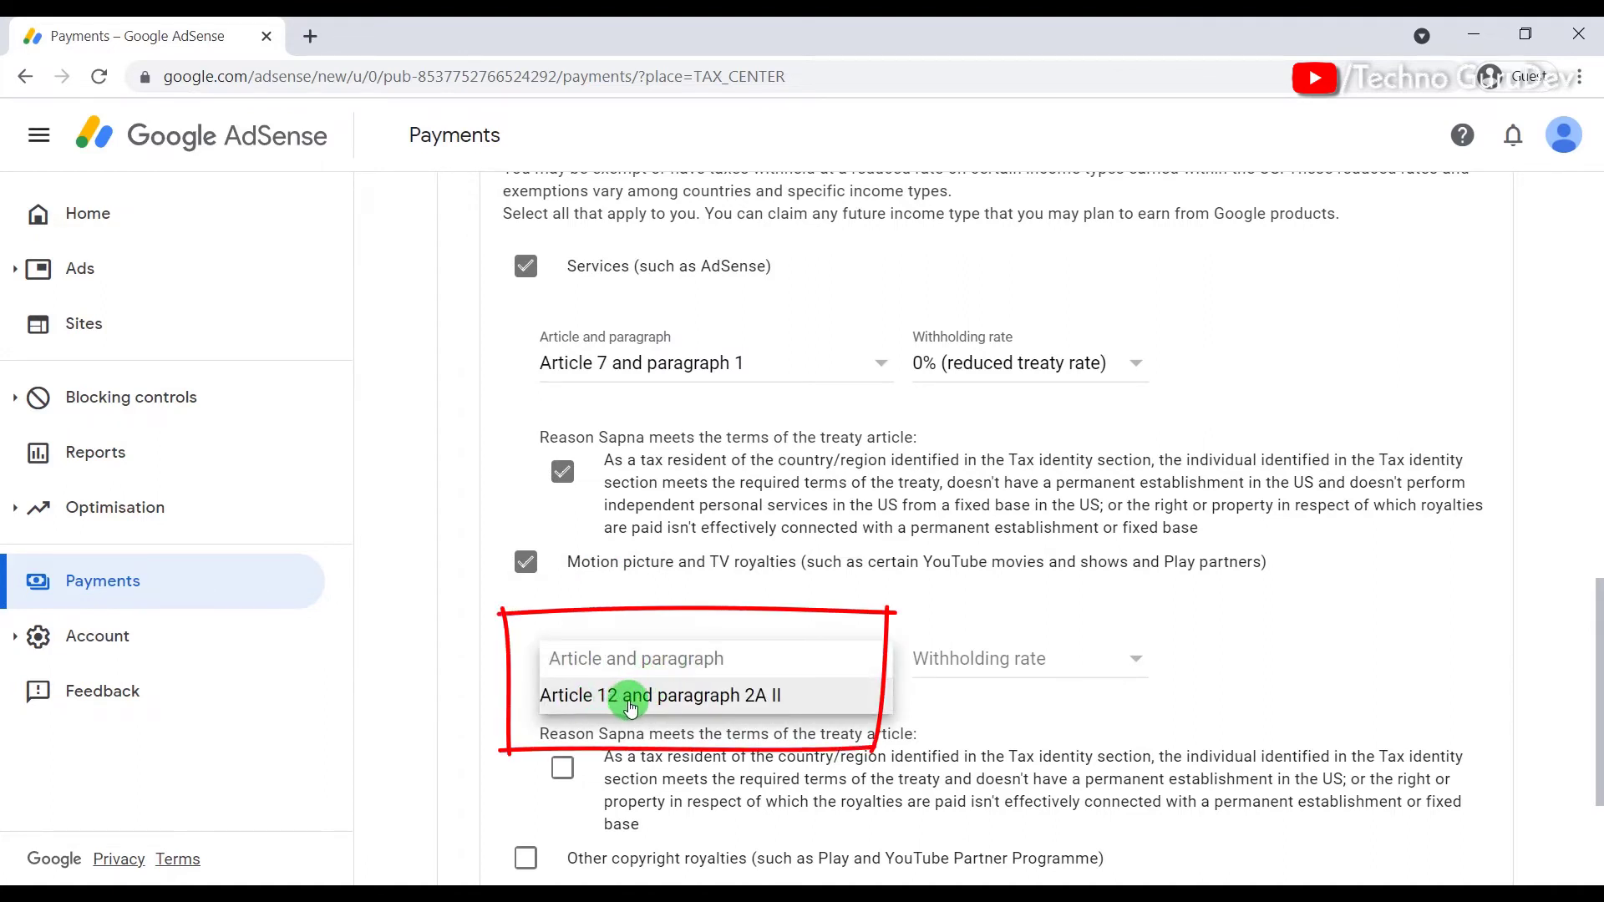
pyautogui.click(711, 702)
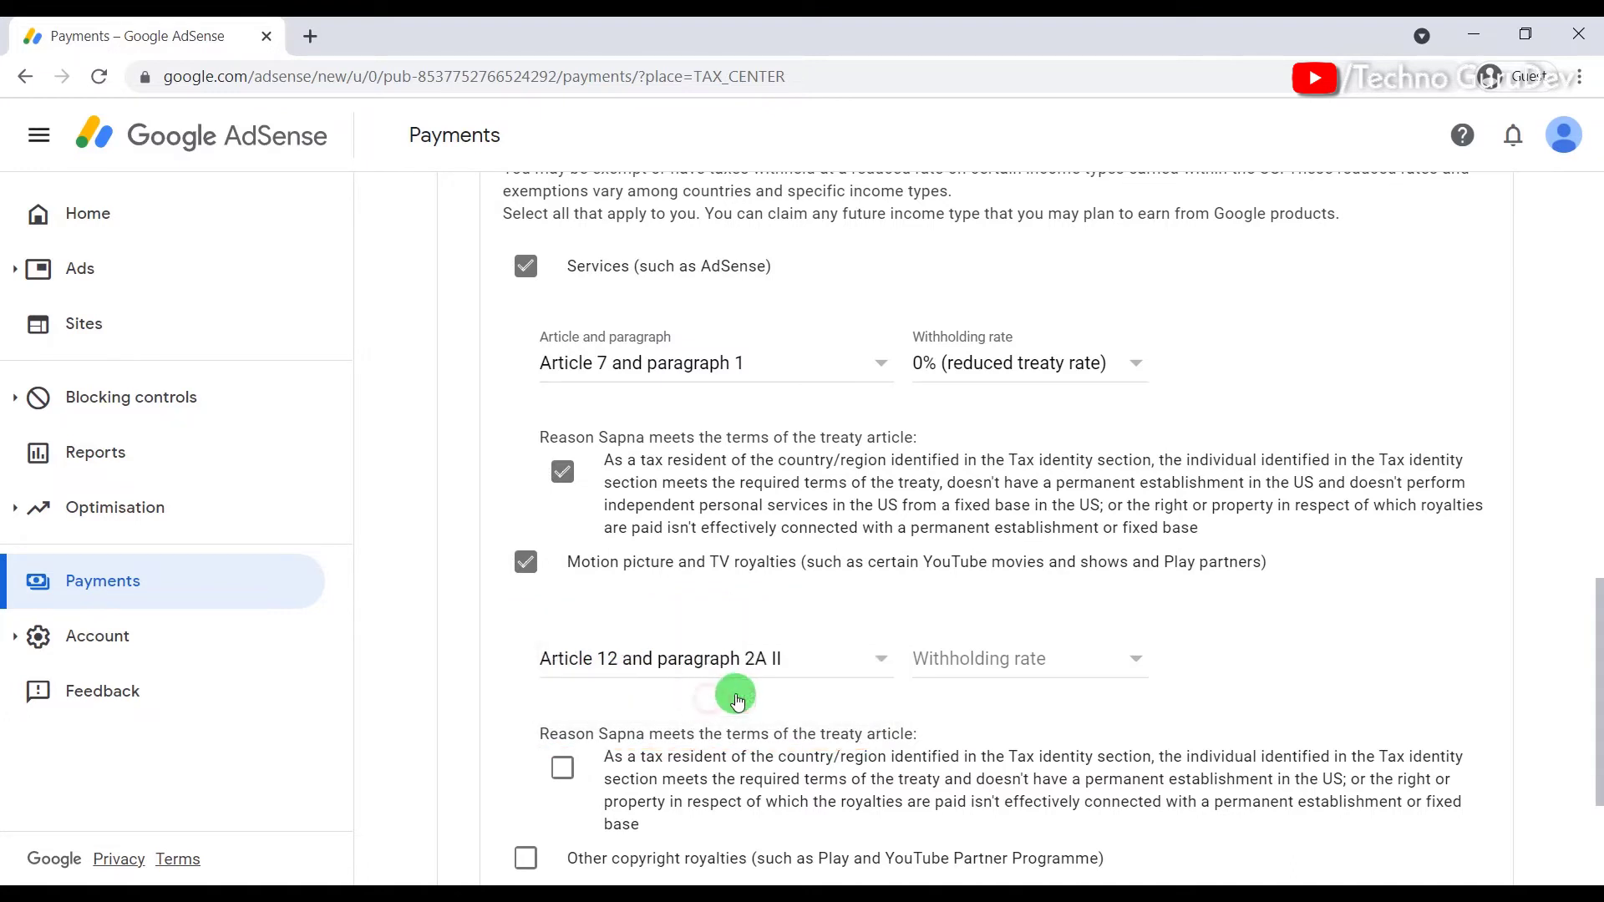
pyautogui.click(969, 662)
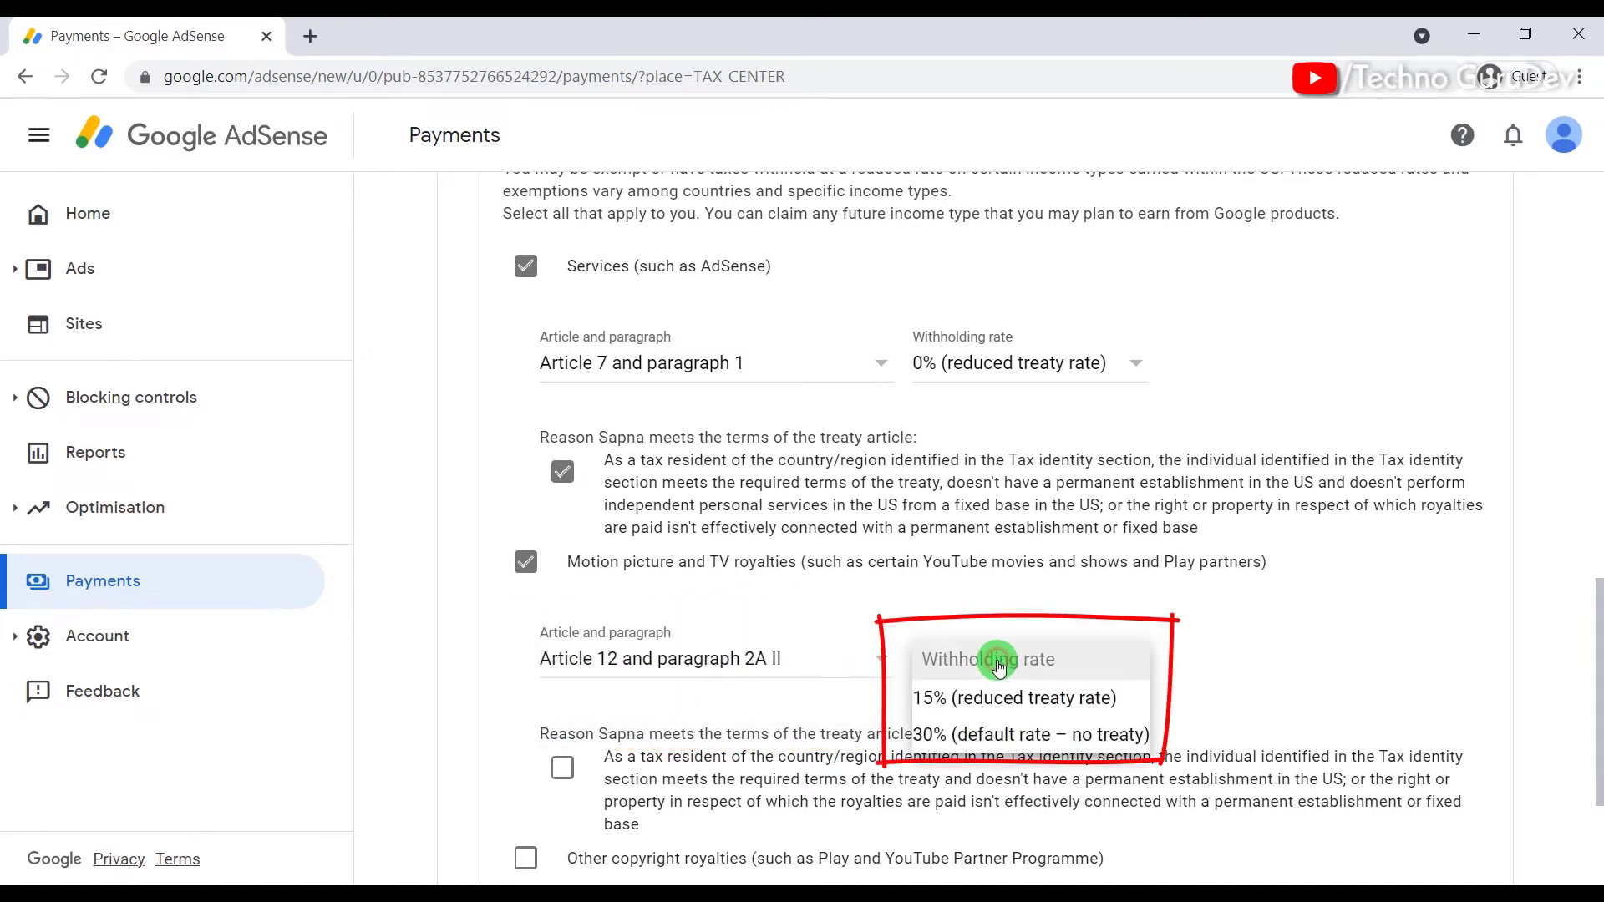
pyautogui.click(1004, 707)
pyautogui.scroll(-3, 786, 672)
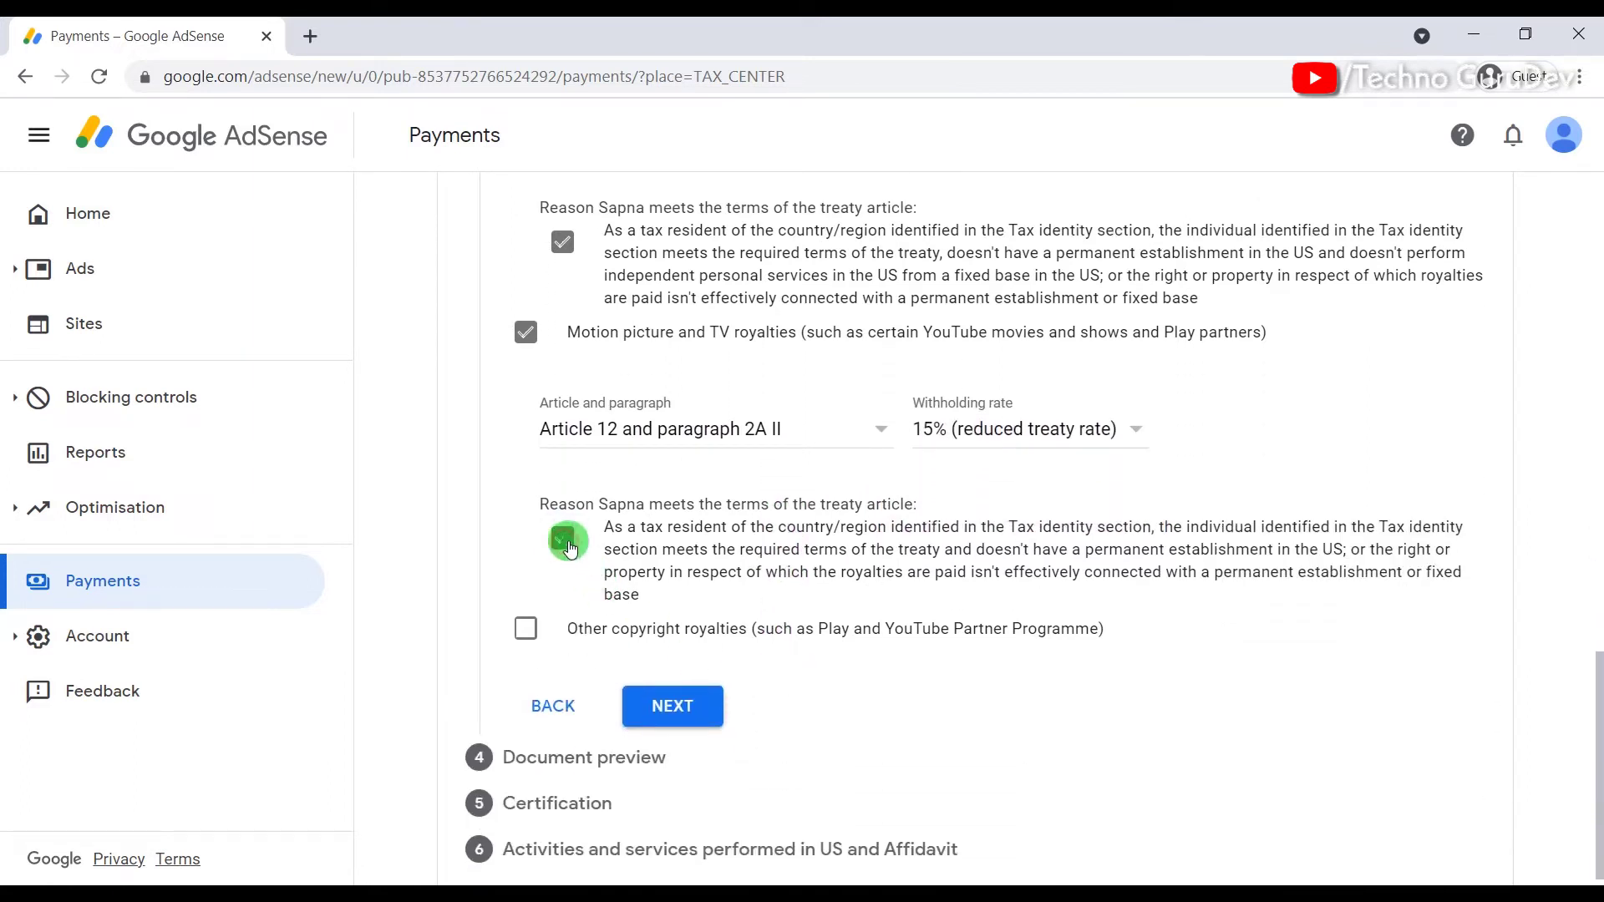
pyautogui.scroll(-1, 546, 641)
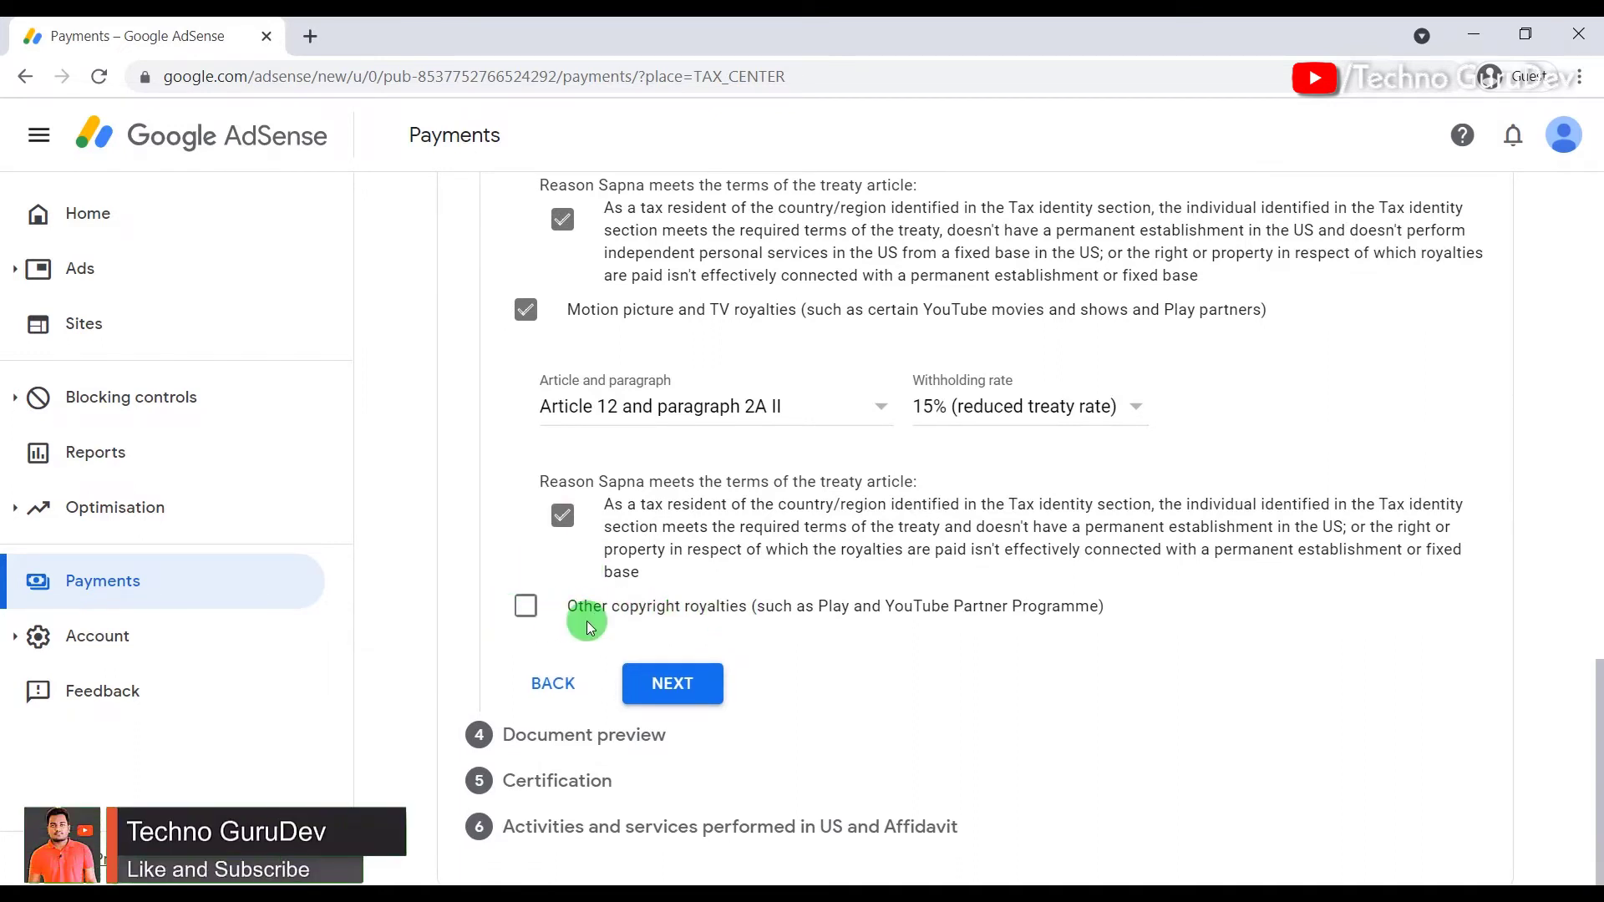
# Step: Claim Other copyright royalties under Article 12, paragraph 2A II at 15%, confirm the reason, and submit
pyautogui.click(535, 608)
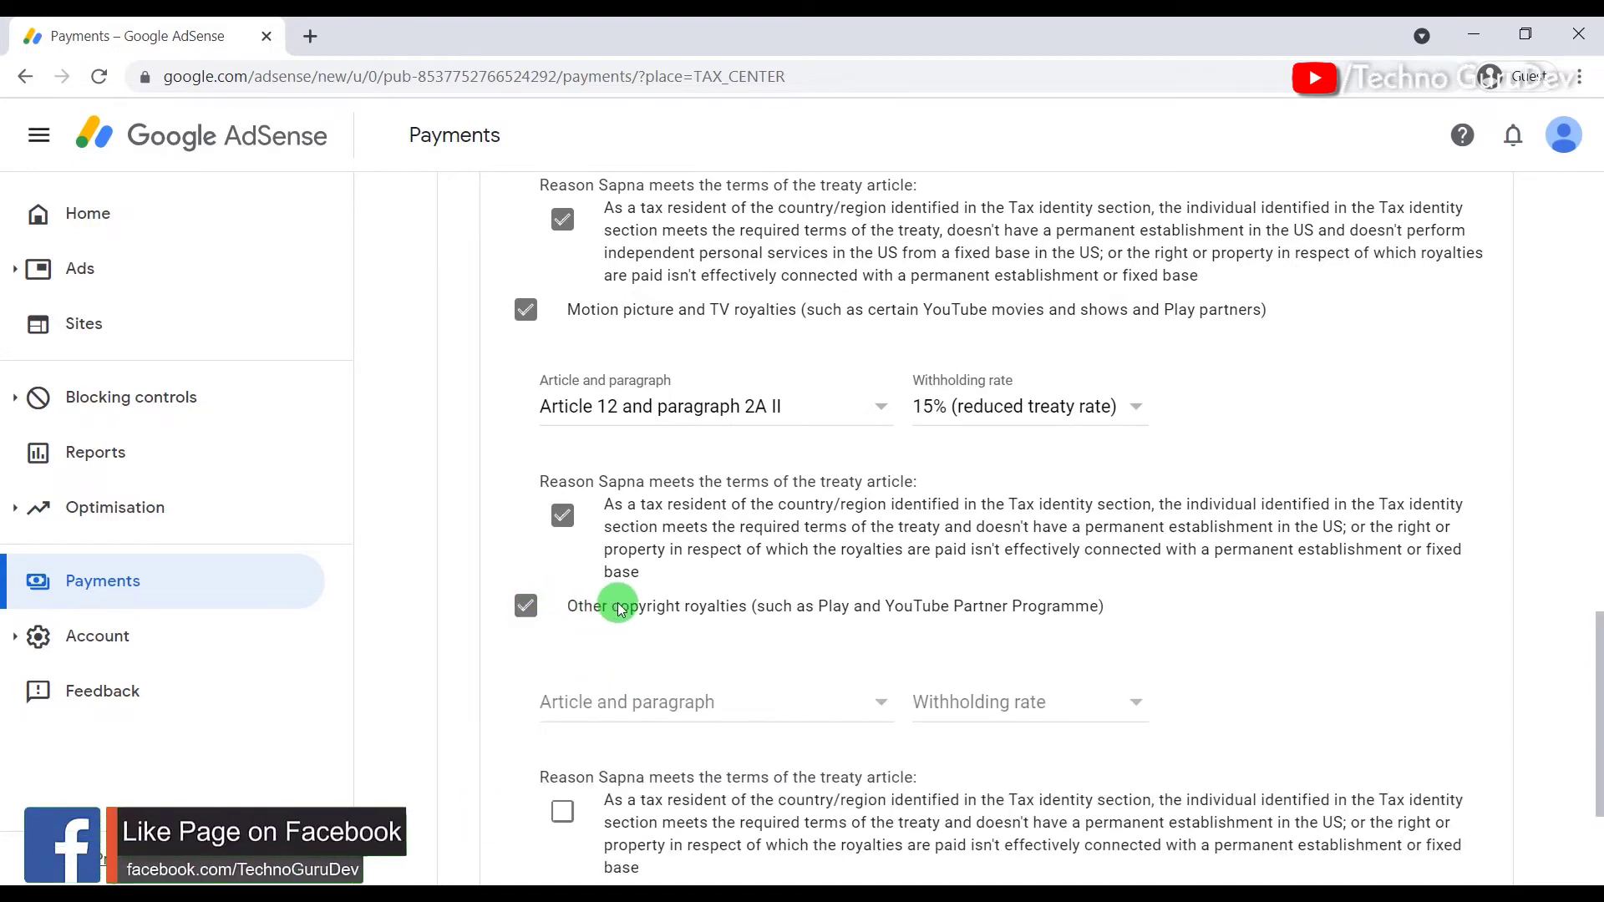
pyautogui.click(592, 708)
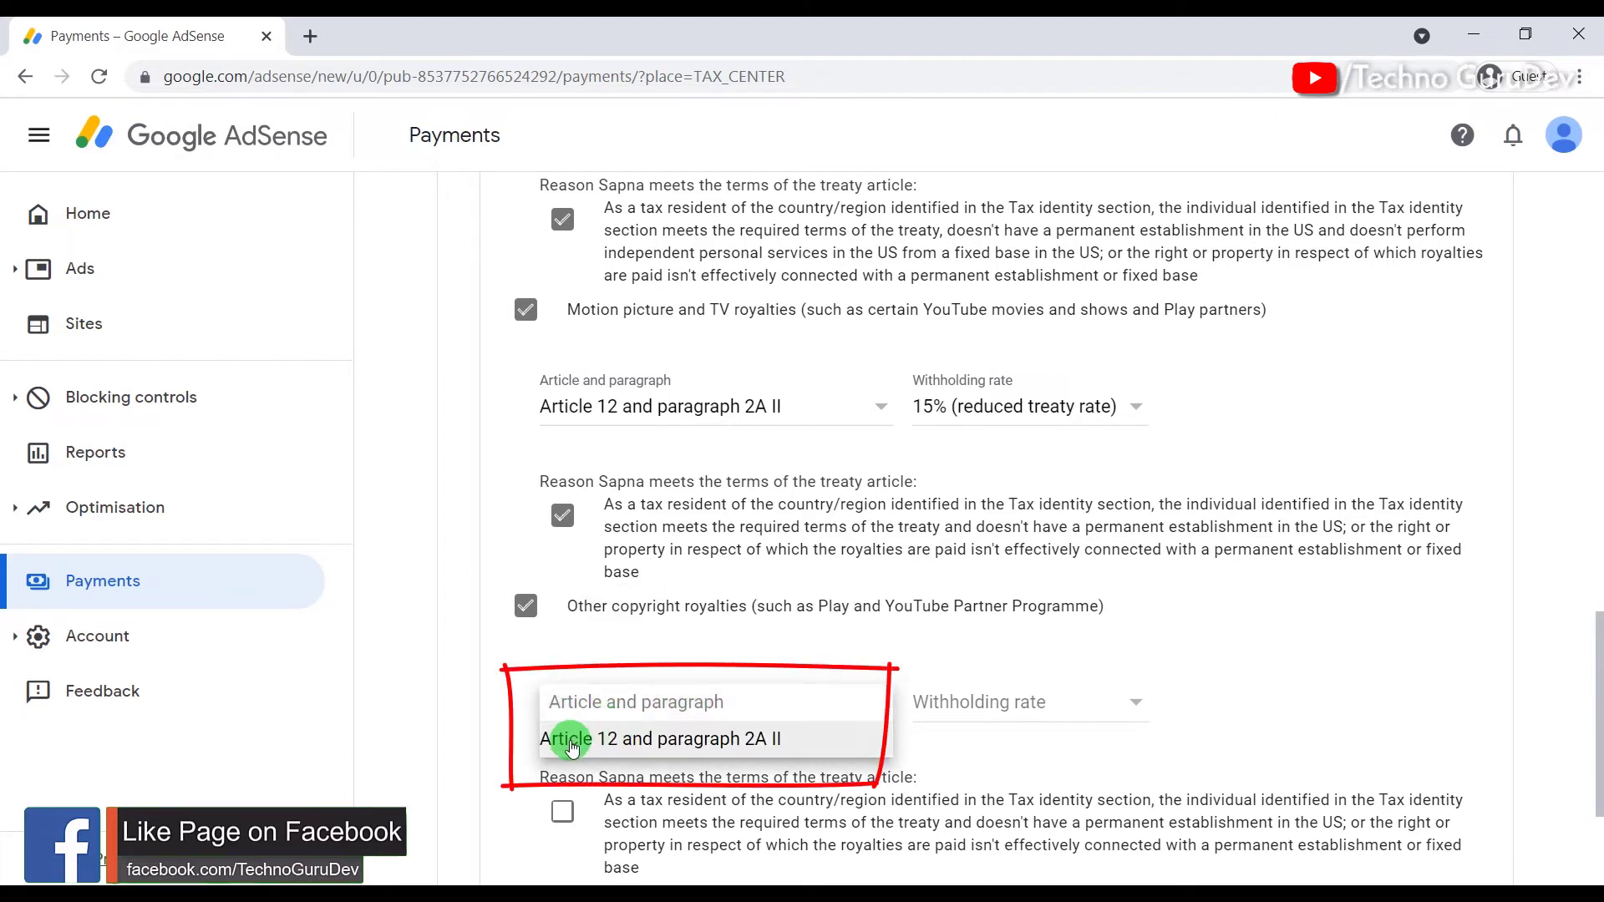
pyautogui.click(676, 738)
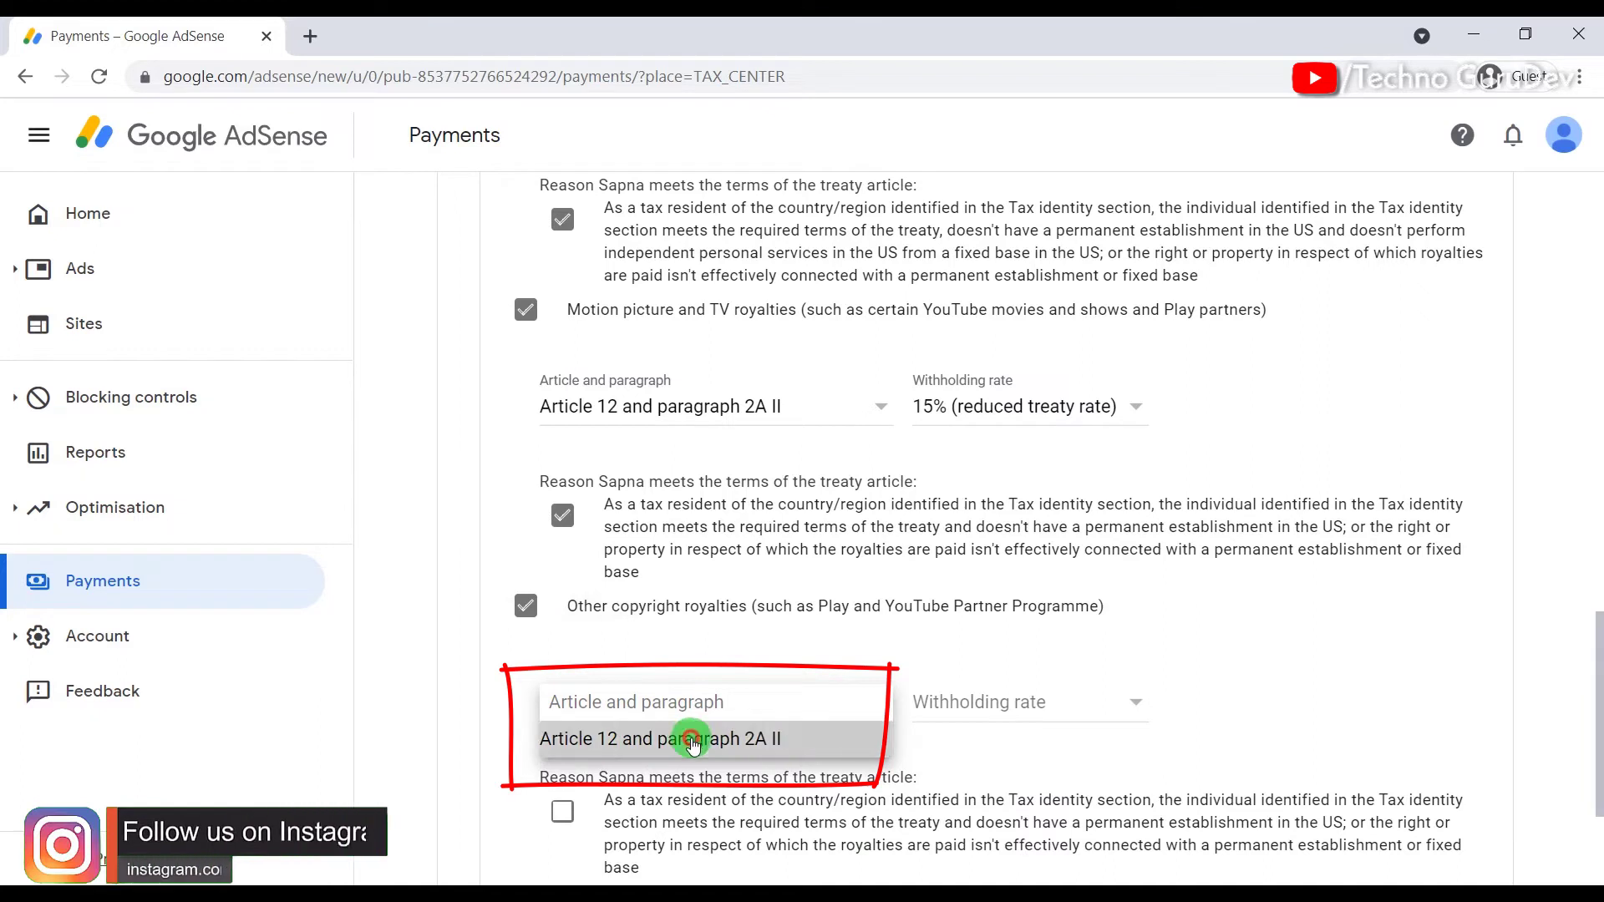
pyautogui.click(980, 706)
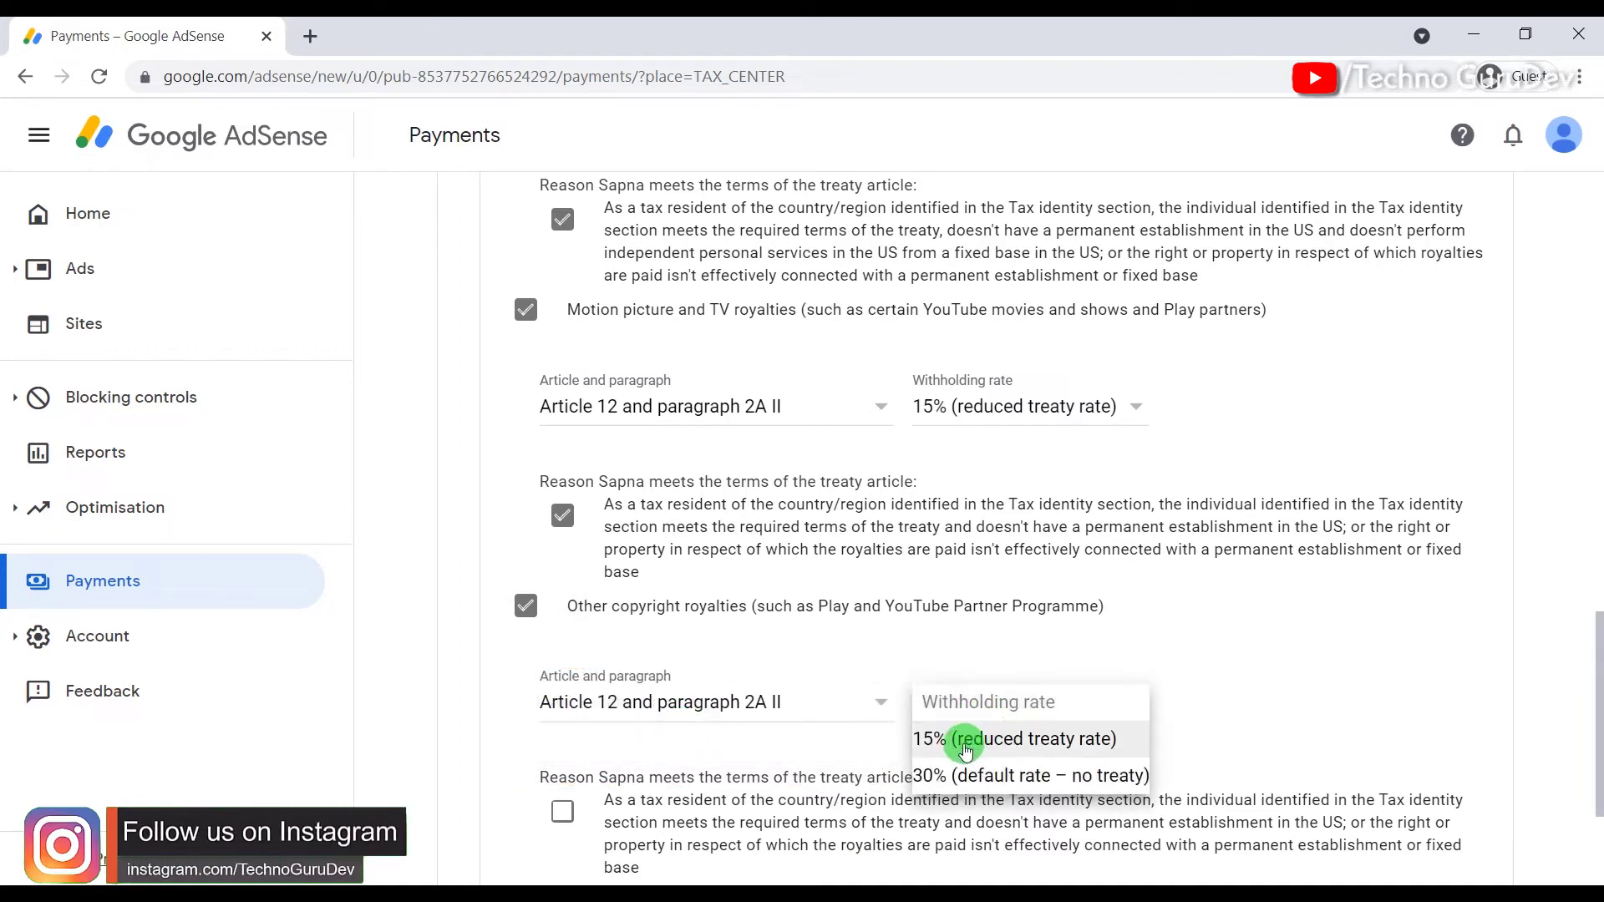
pyautogui.click(1016, 746)
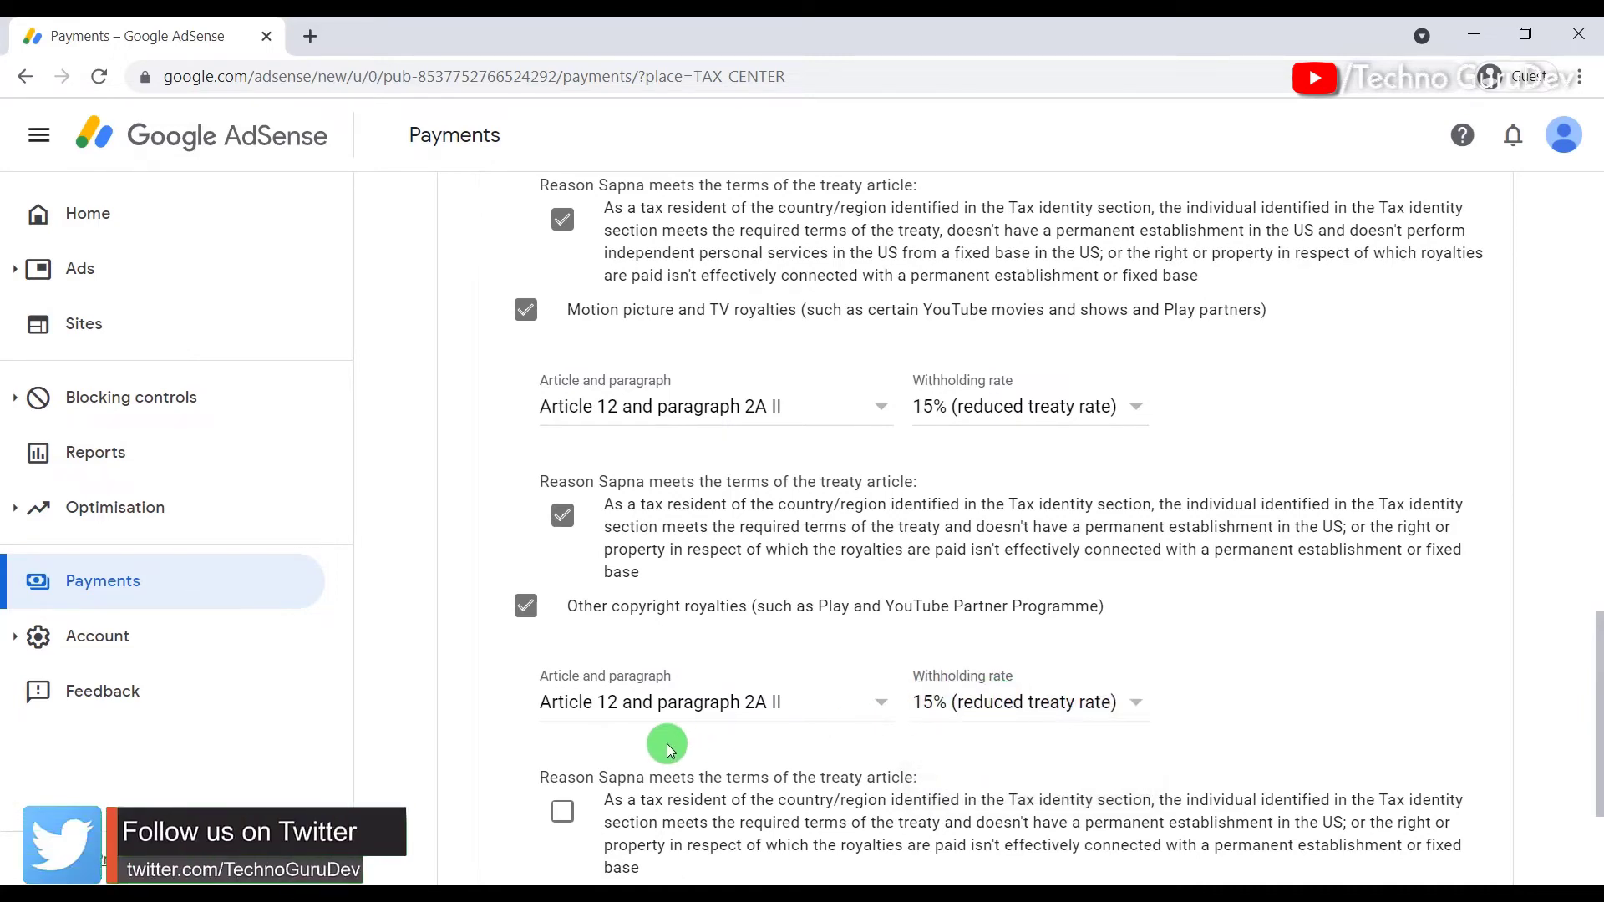
pyautogui.scroll(-3, 675, 741)
pyautogui.click(562, 584)
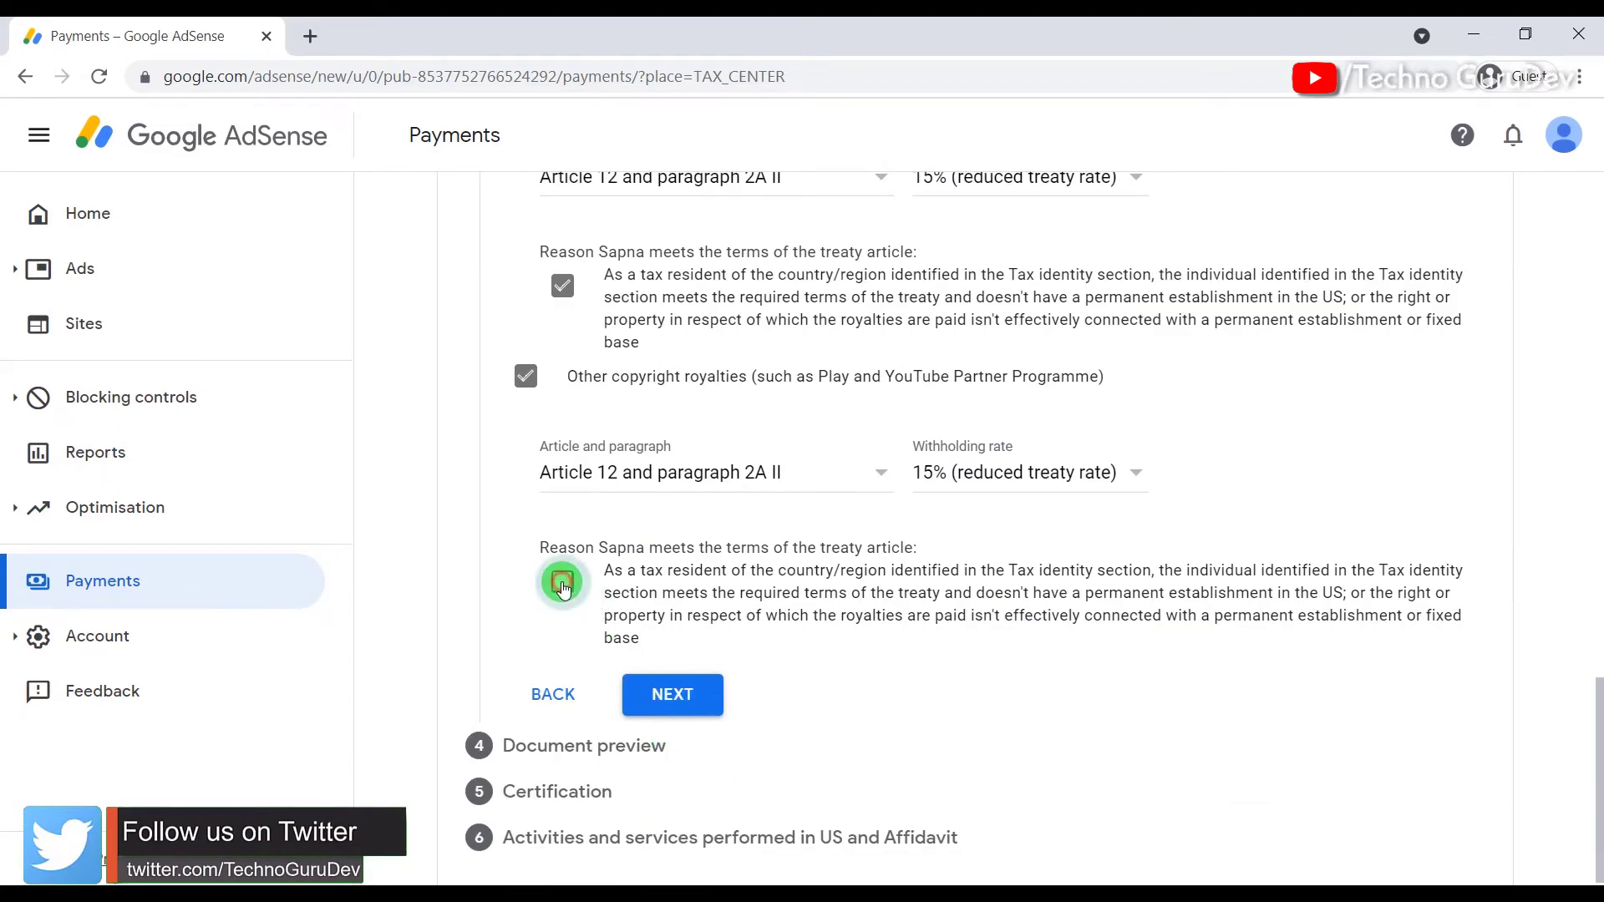
pyautogui.click(670, 700)
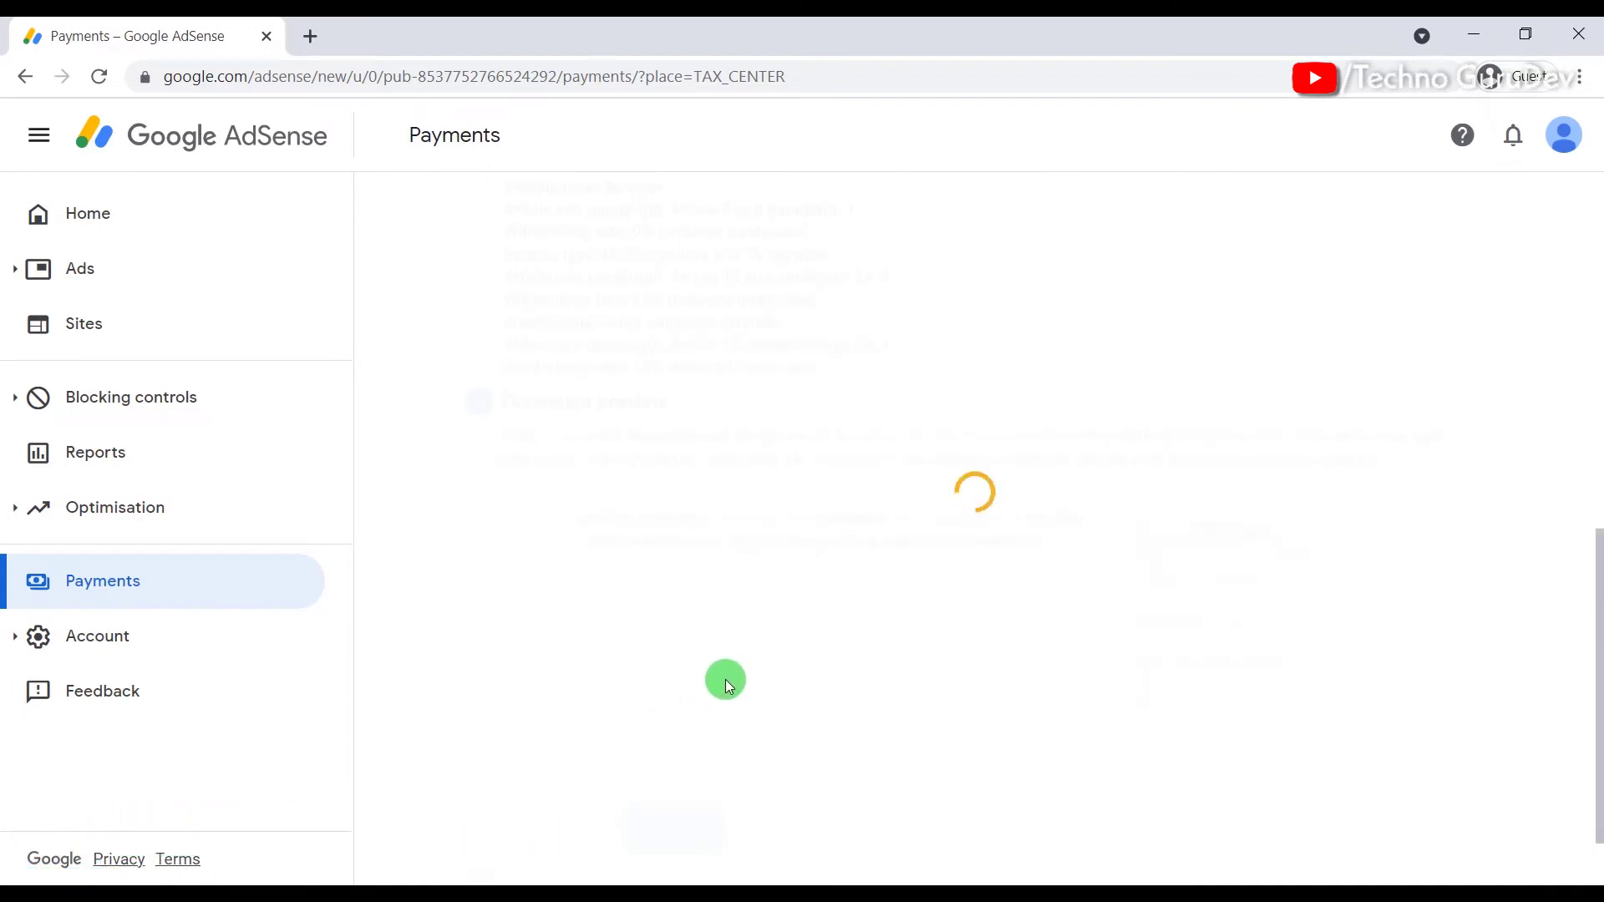
# Step: Recheck the tax treaty entries, then confirm the four generated W-8BEN documents were reviewed
pyautogui.scroll(8, 860, 676)
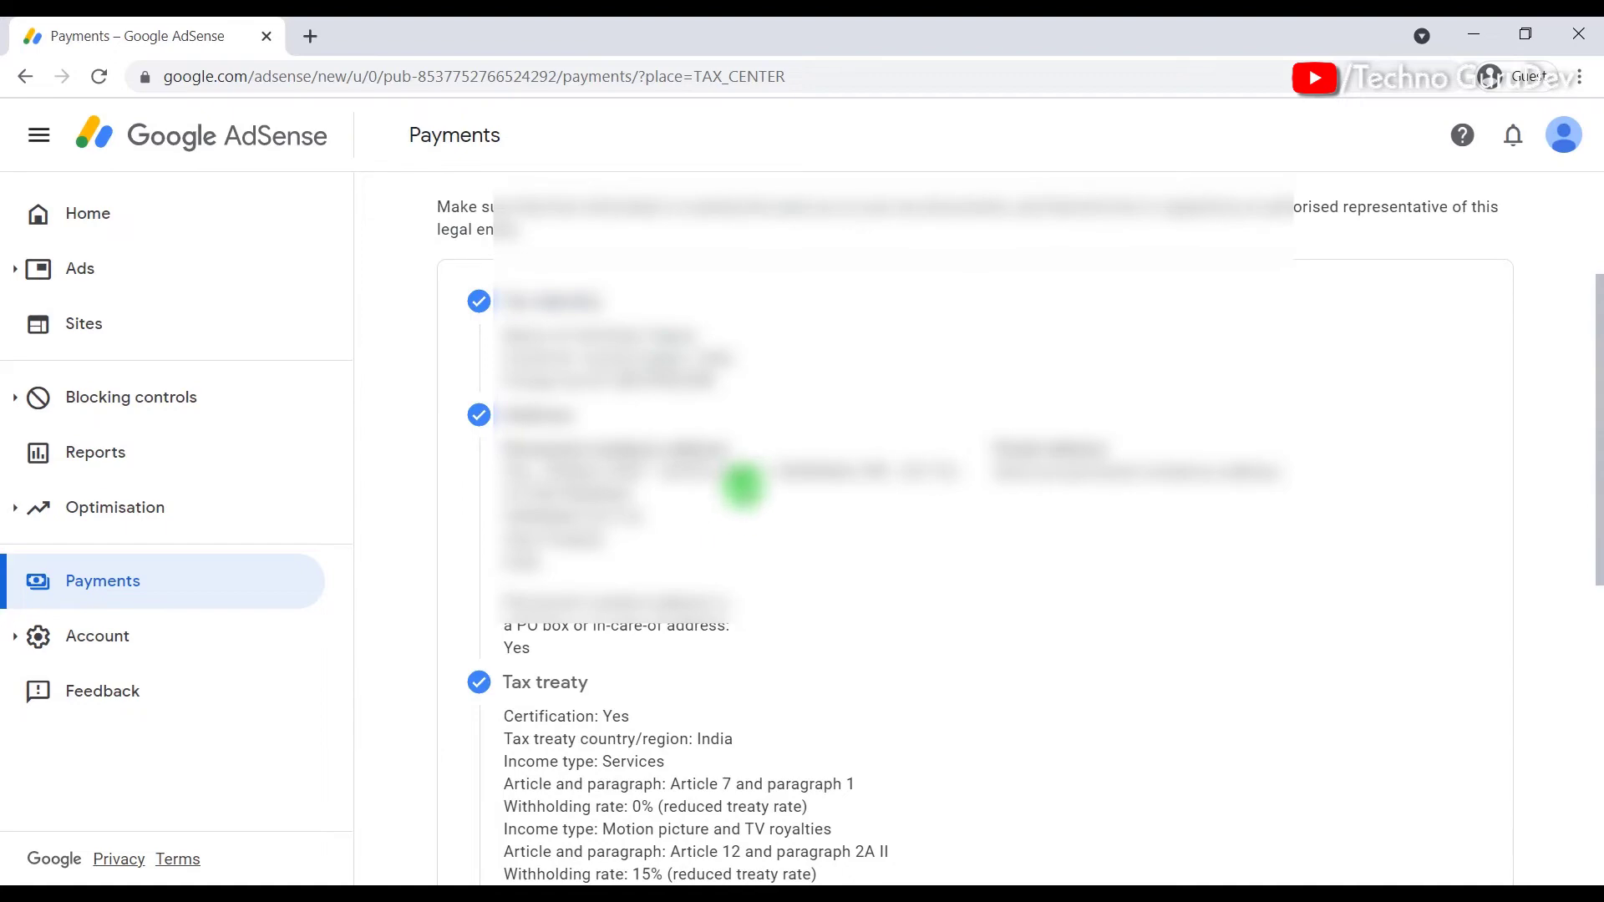
pyautogui.scroll(-7, 694, 490)
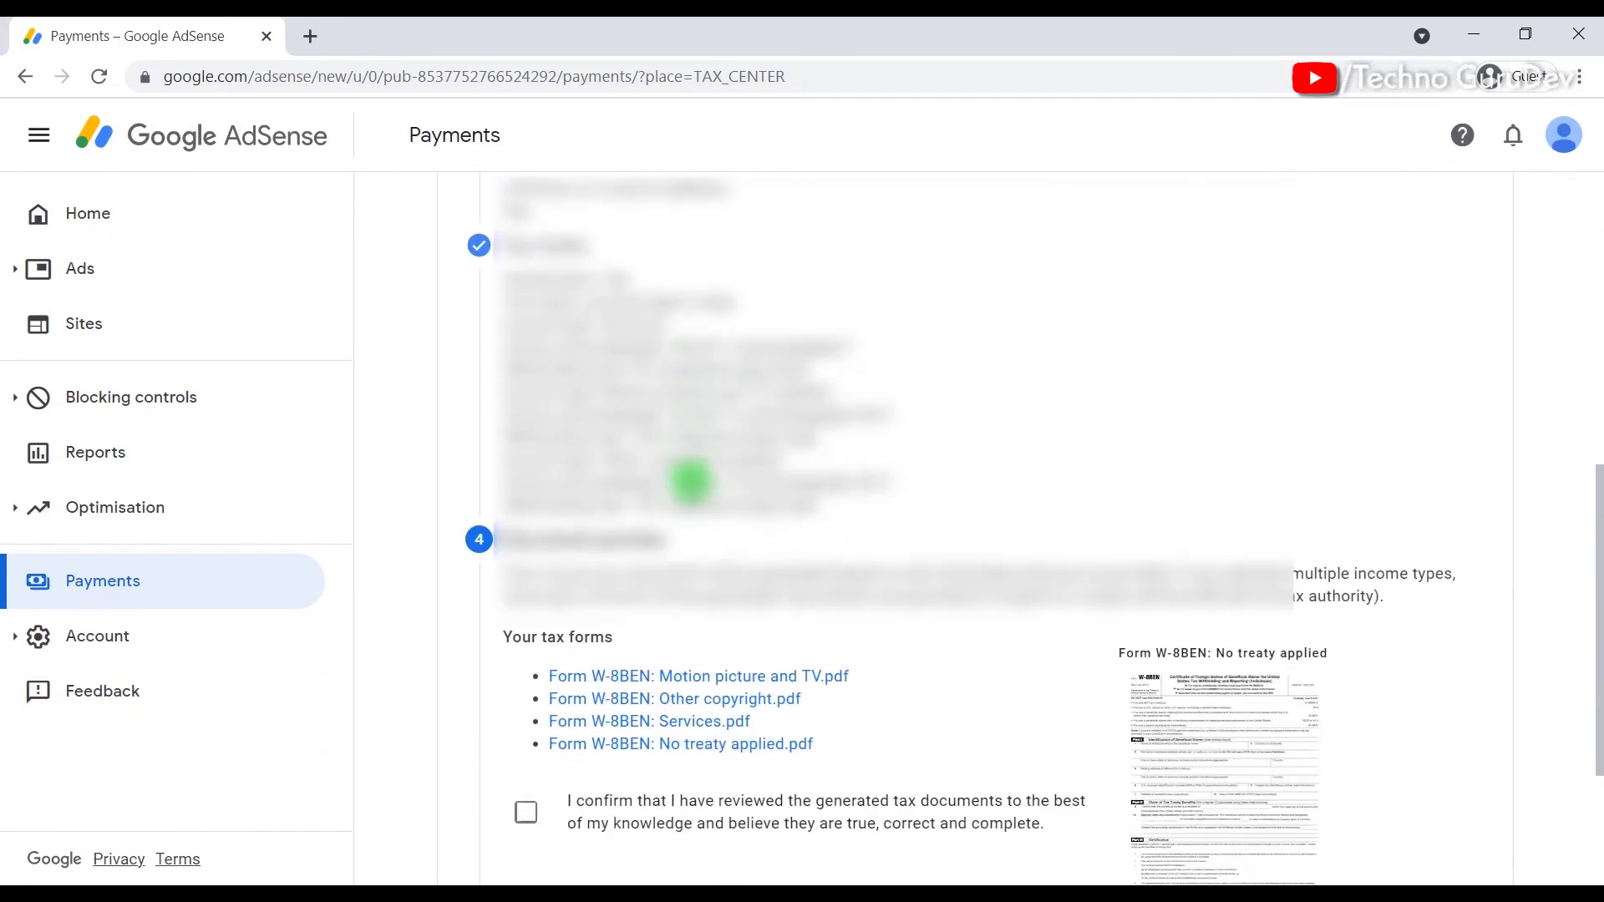
pyautogui.click(543, 729)
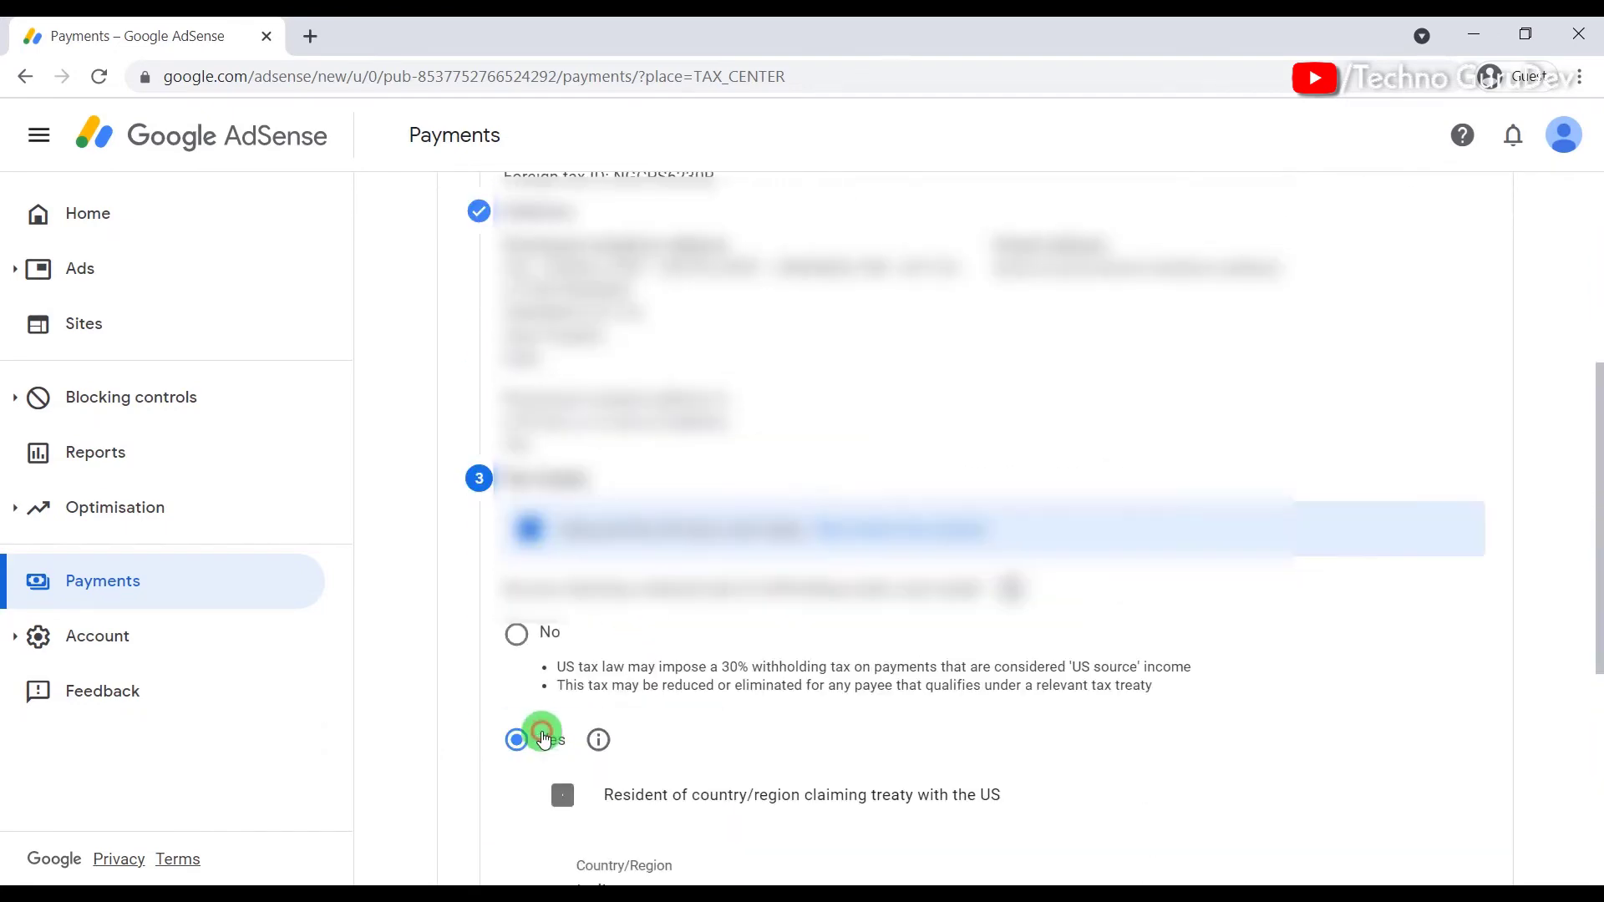
pyautogui.scroll(-3, 576, 723)
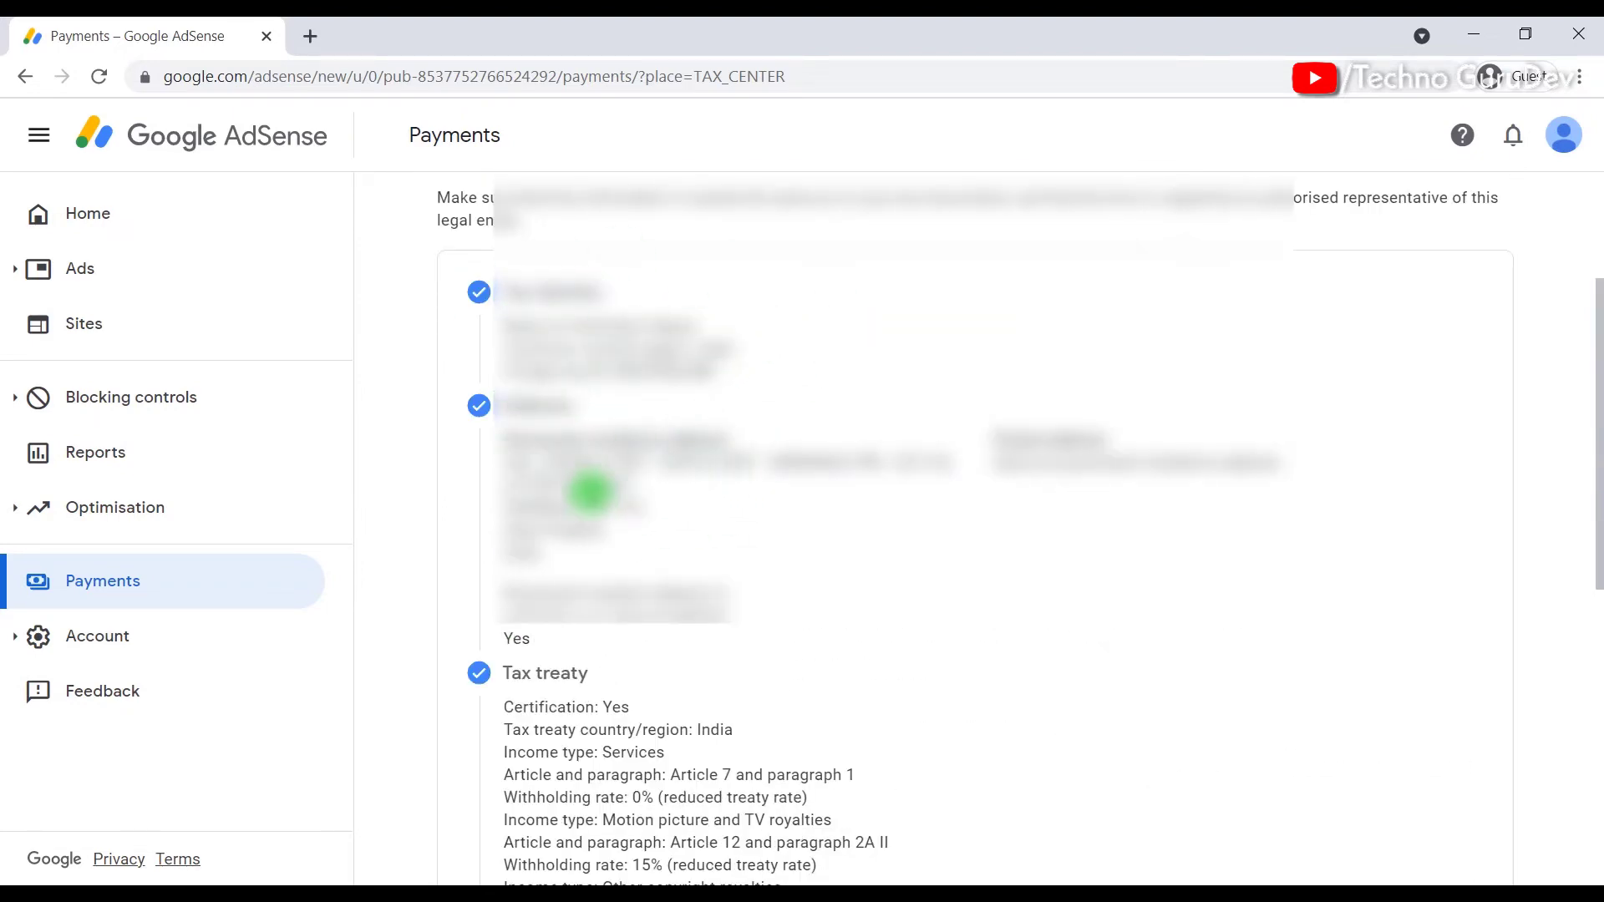
pyautogui.scroll(-2, 889, 620)
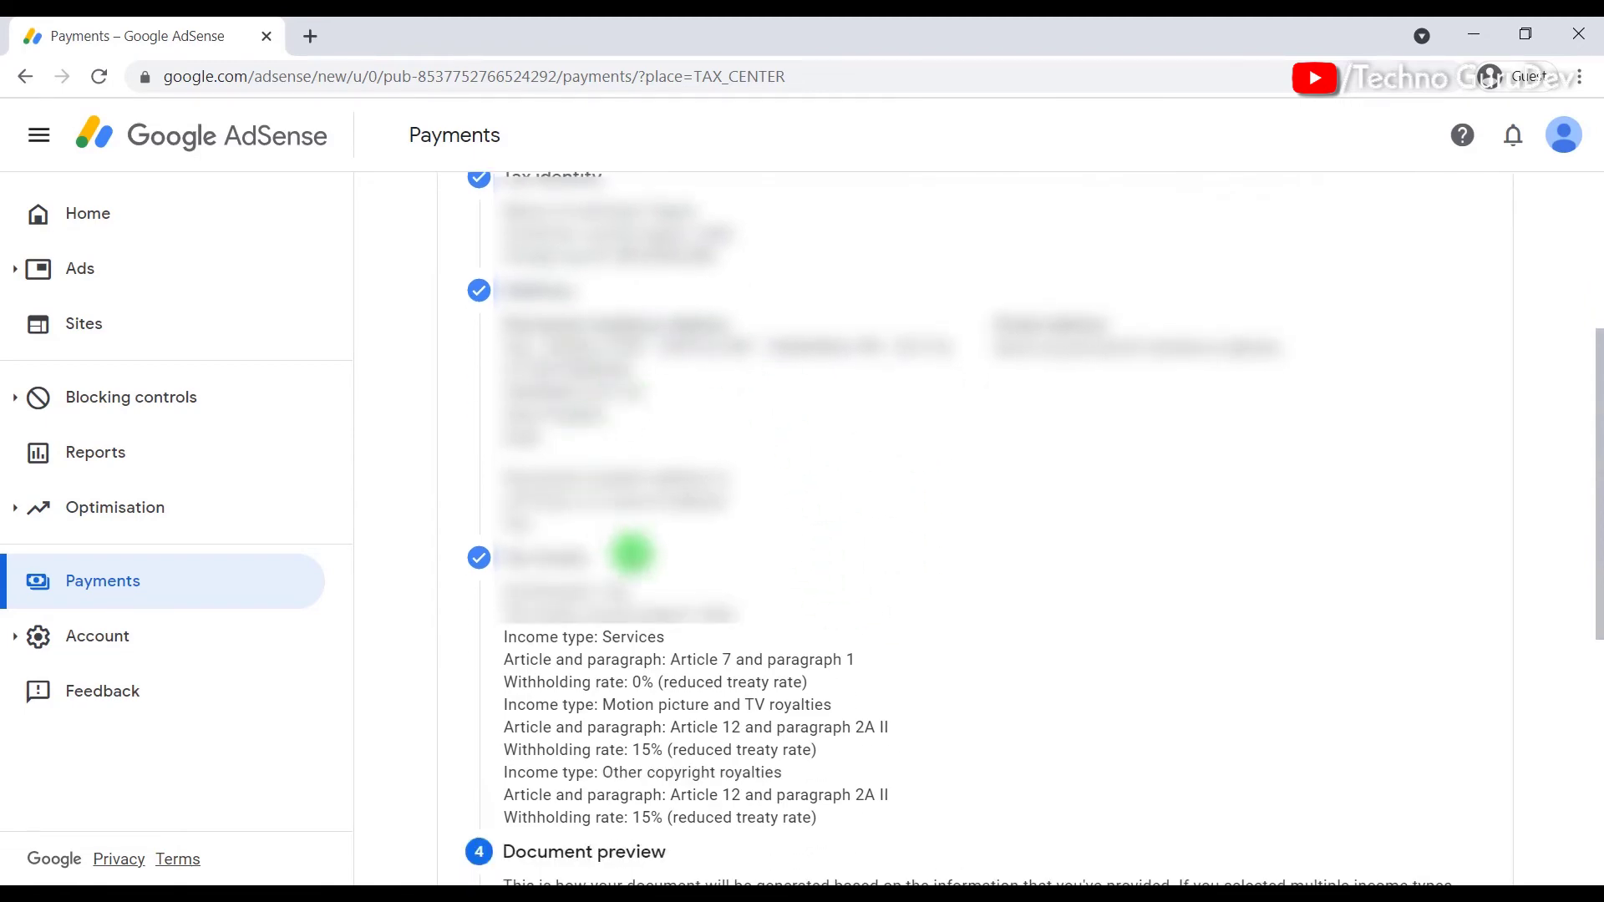
pyautogui.scroll(-4, 628, 562)
pyautogui.scroll(-4, 737, 436)
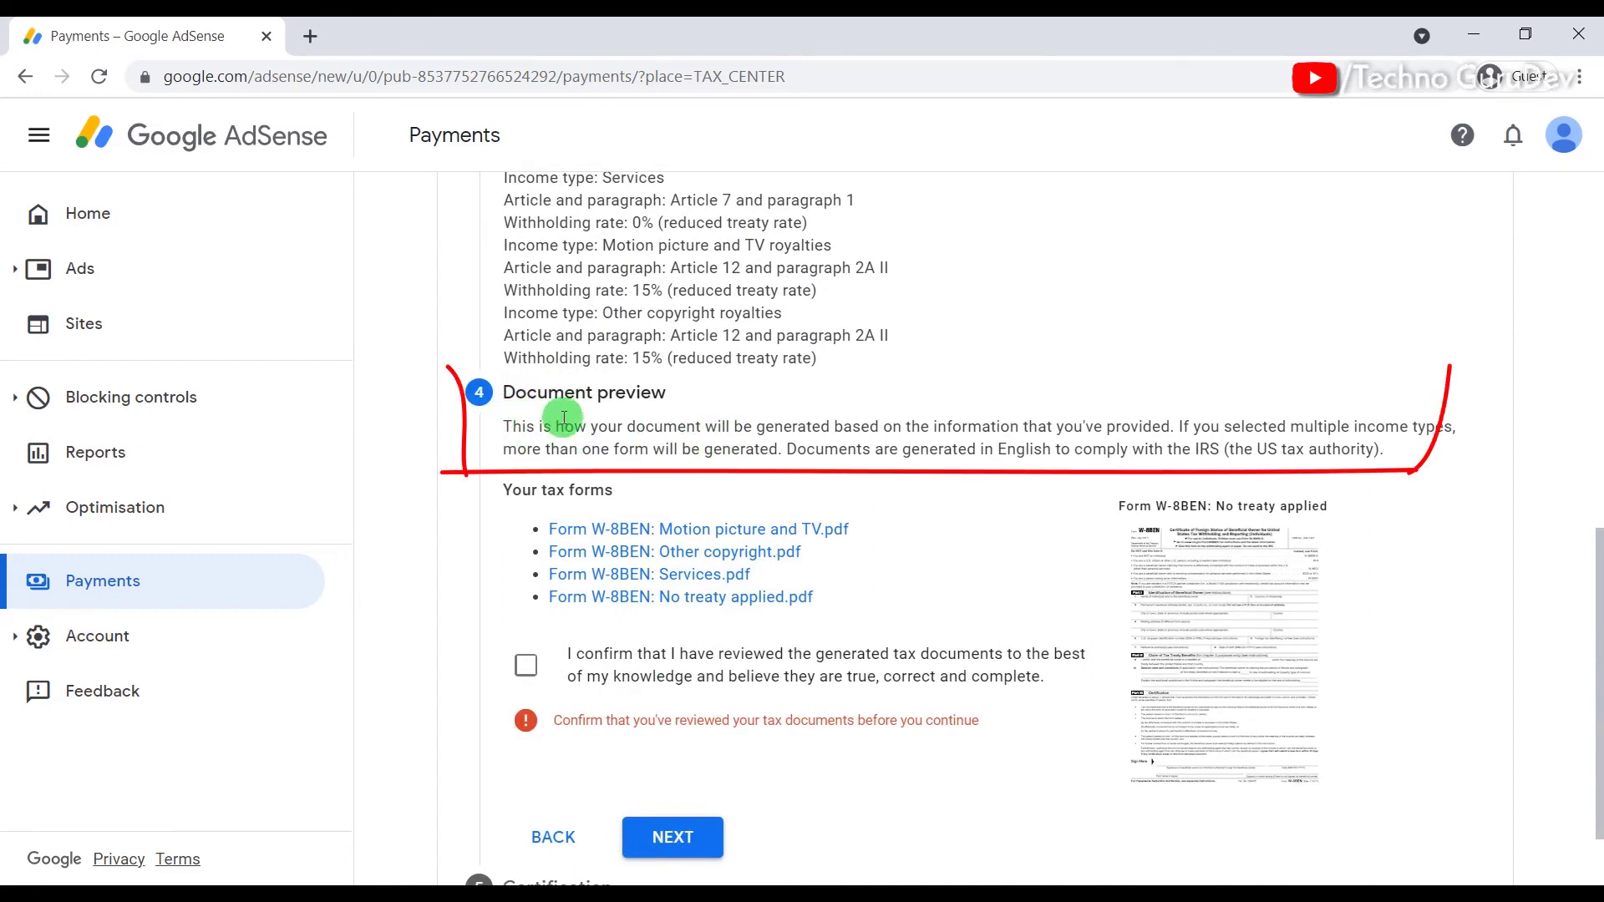
pyautogui.scroll(-2, 710, 522)
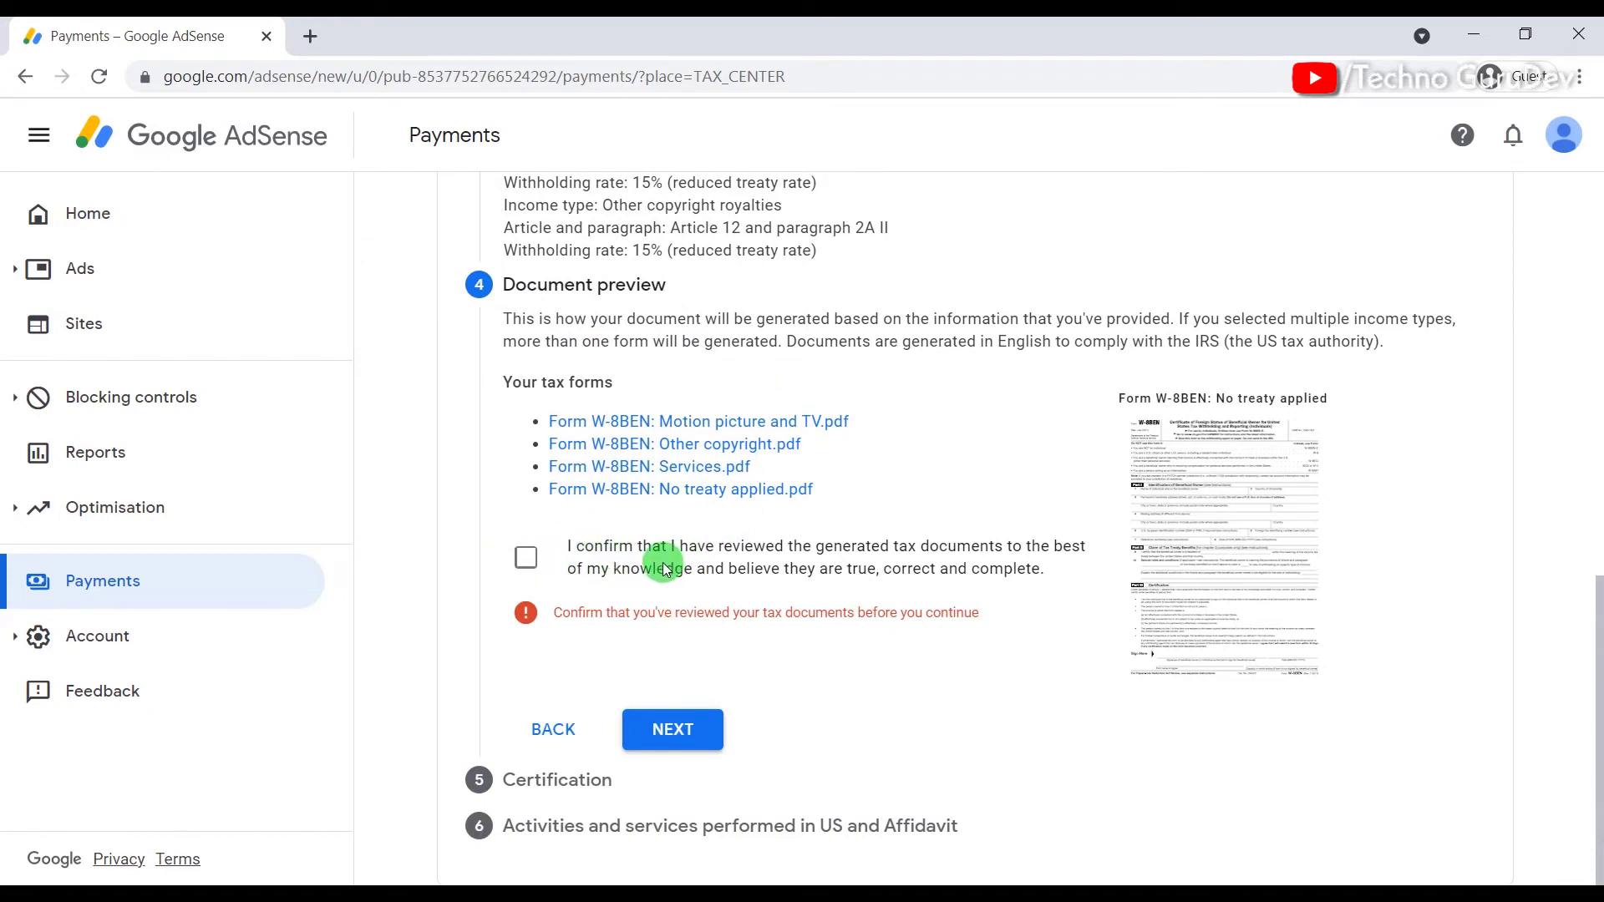
pyautogui.click(526, 562)
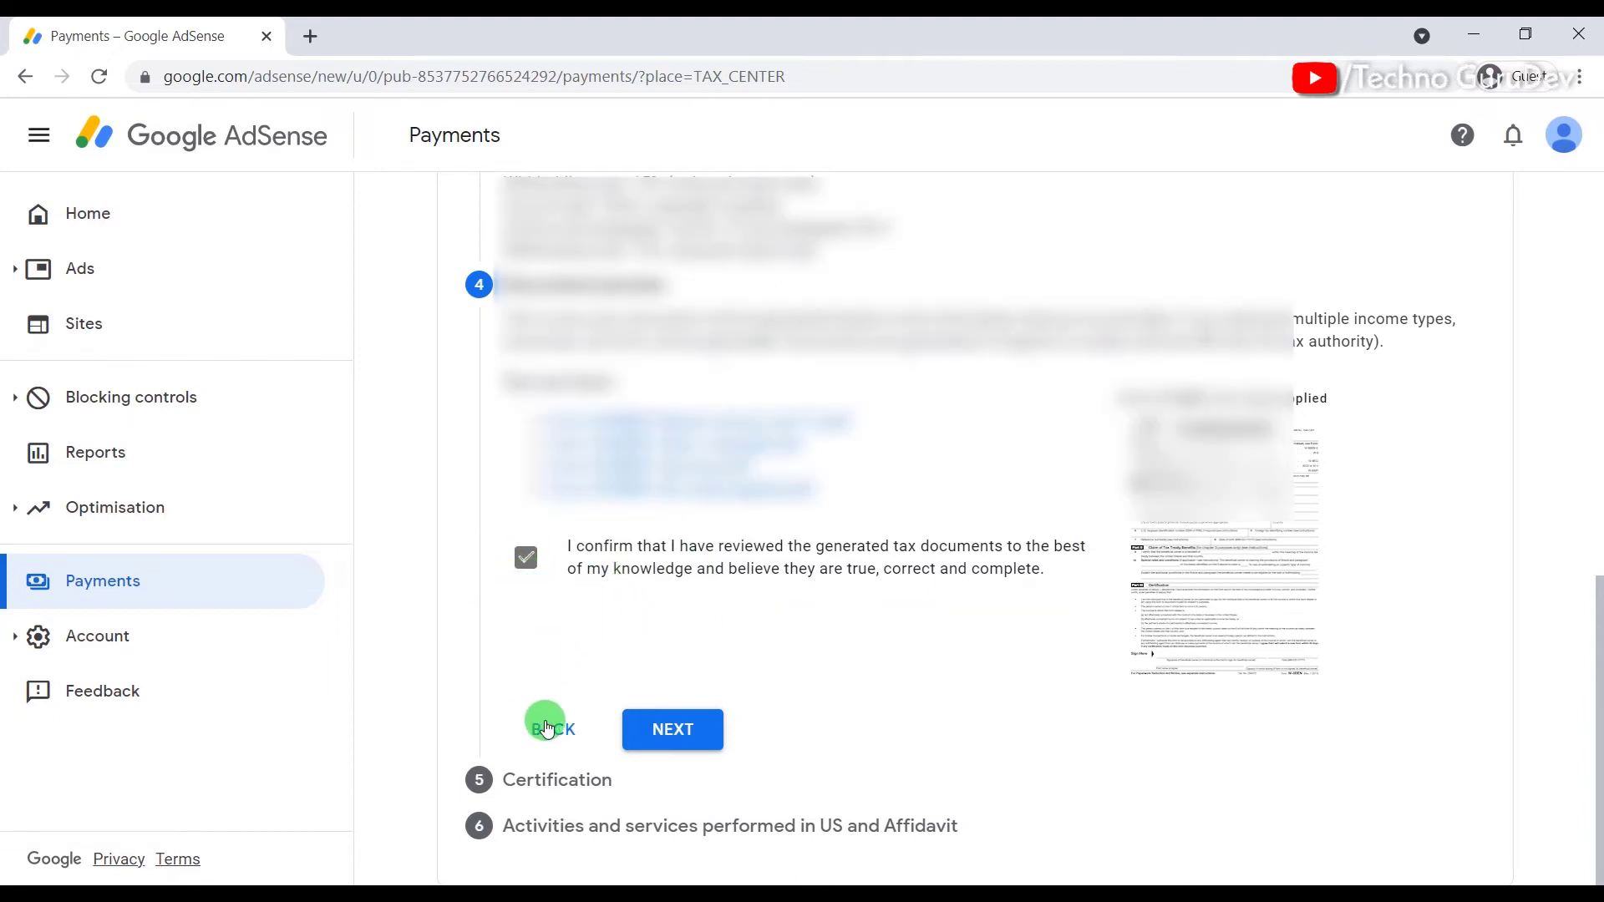
pyautogui.scroll(8, 645, 584)
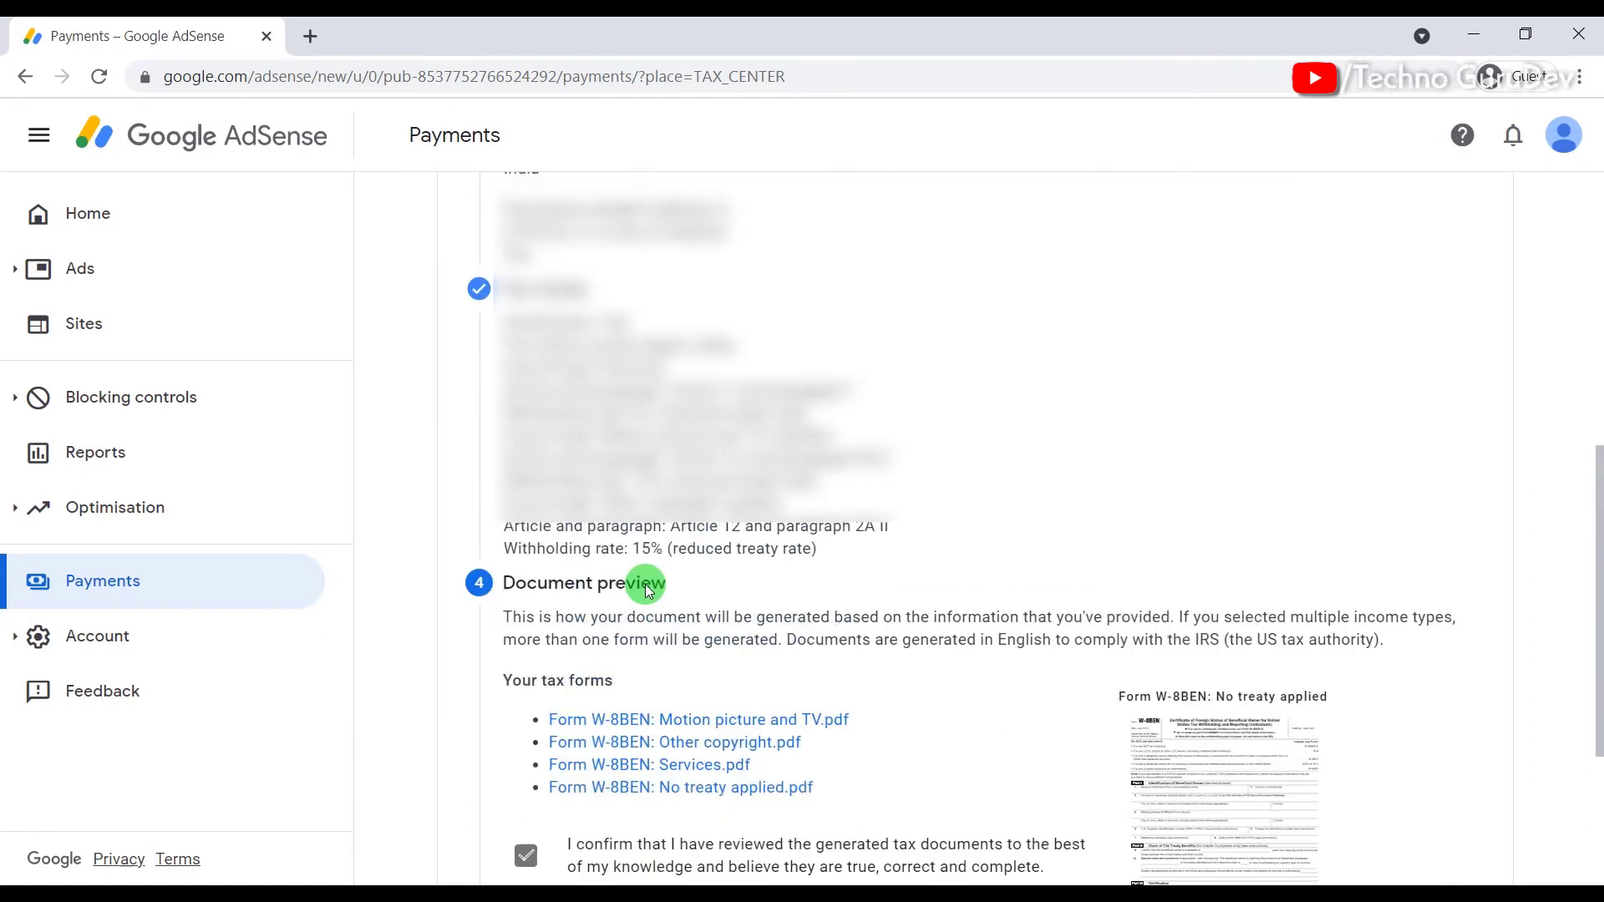
pyautogui.scroll(-8, 664, 560)
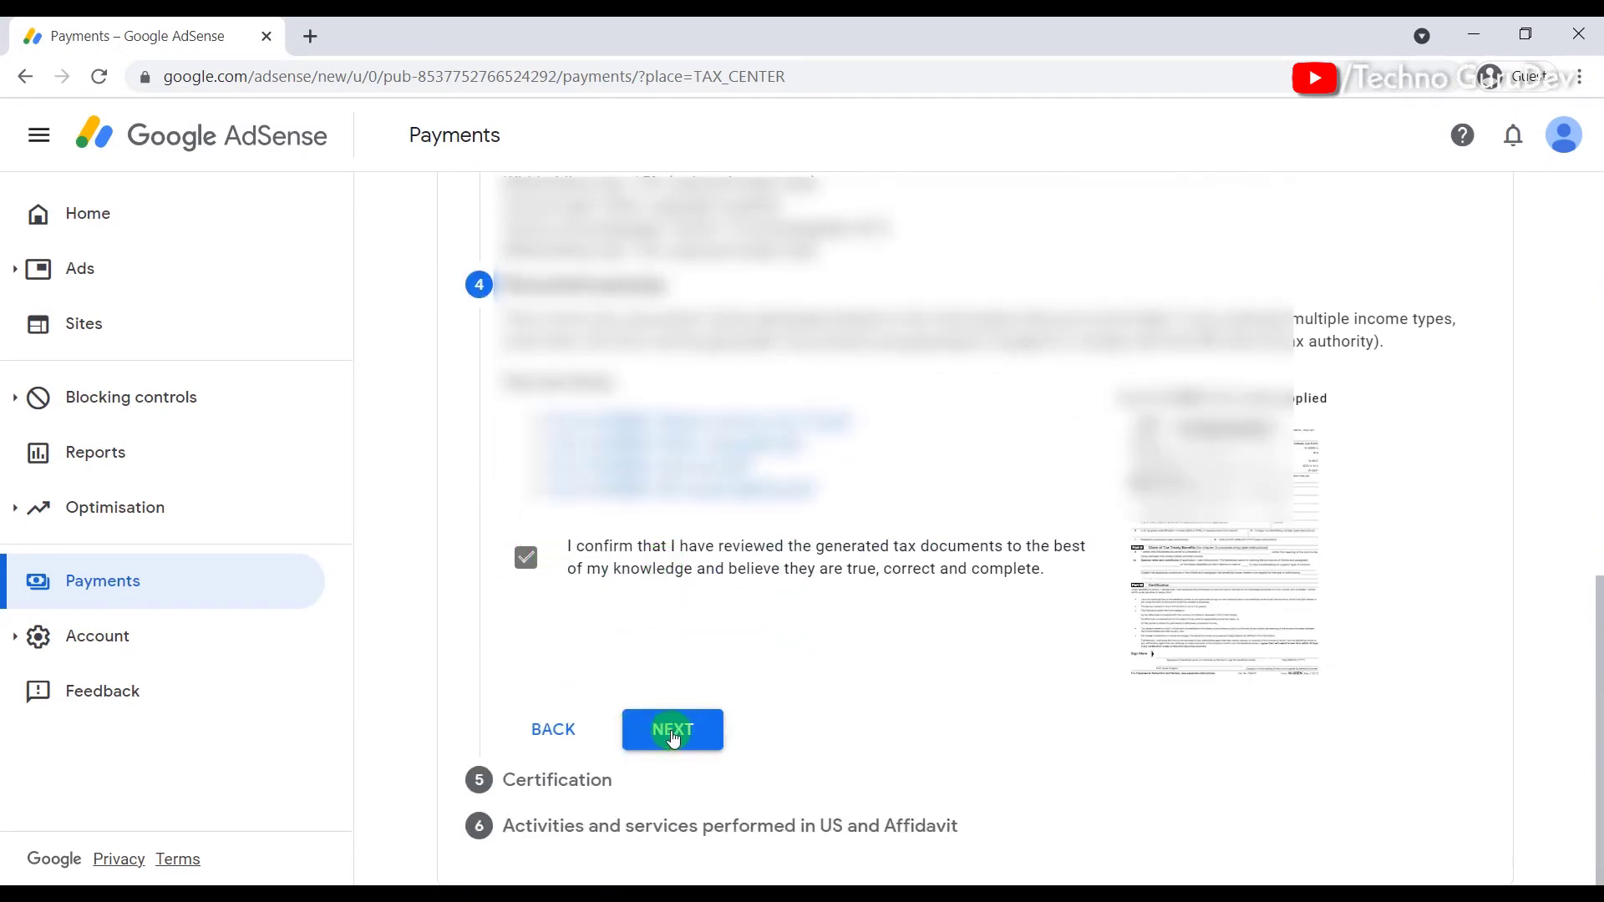
# Step: Finish the document preview, then sign the certification with your own name as the listed signer
pyautogui.click(675, 731)
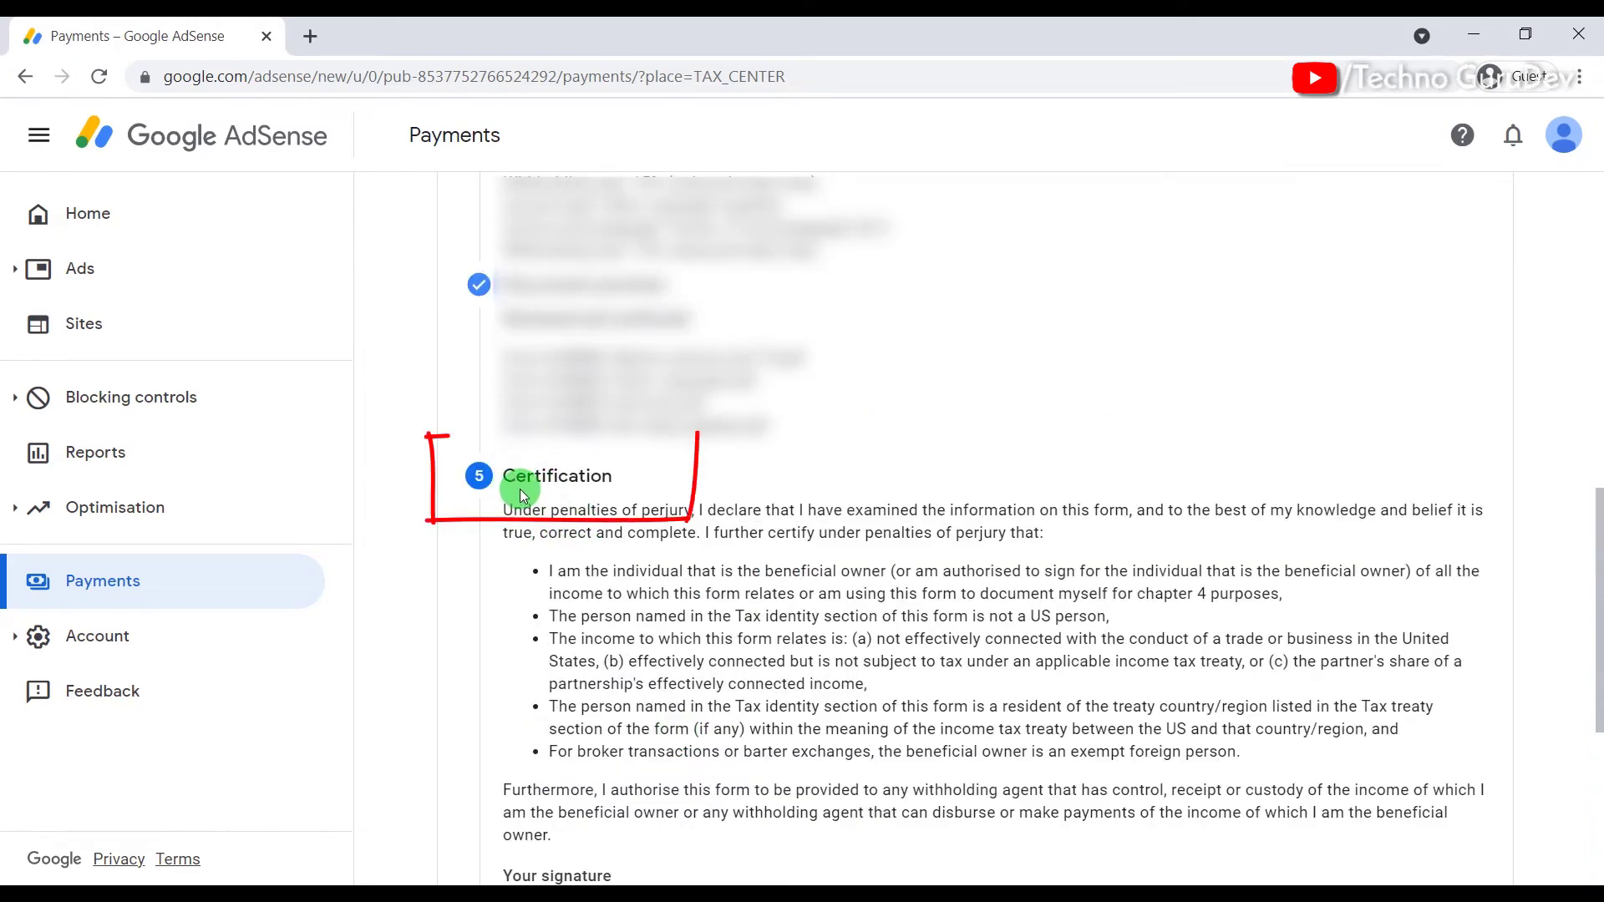
pyautogui.scroll(-3, 622, 493)
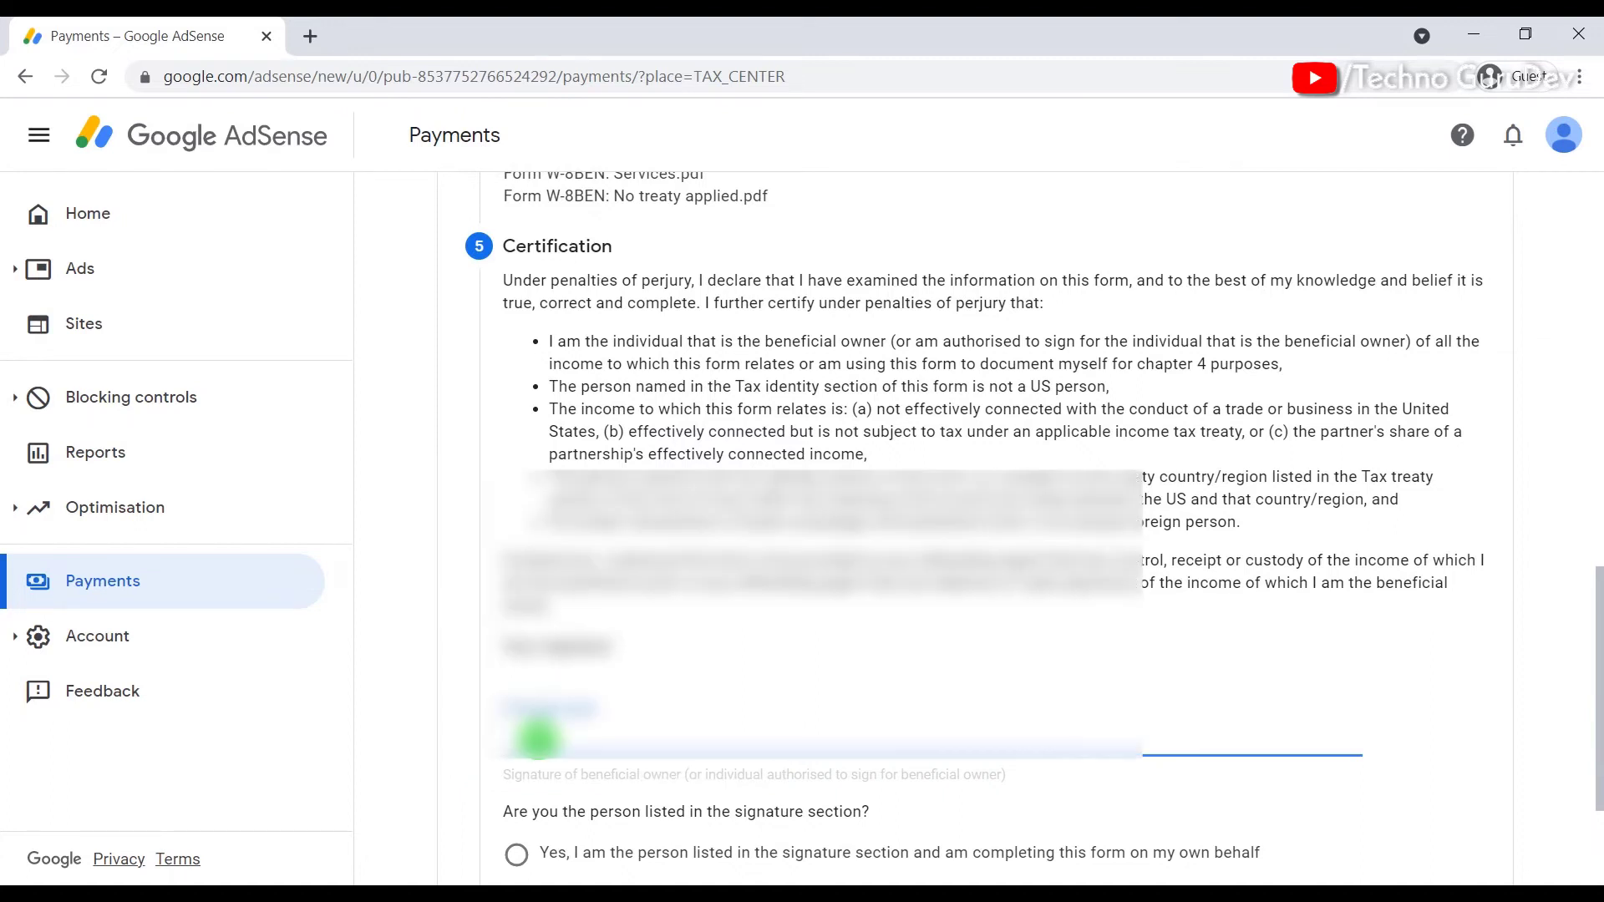
pyautogui.write('Gurud')
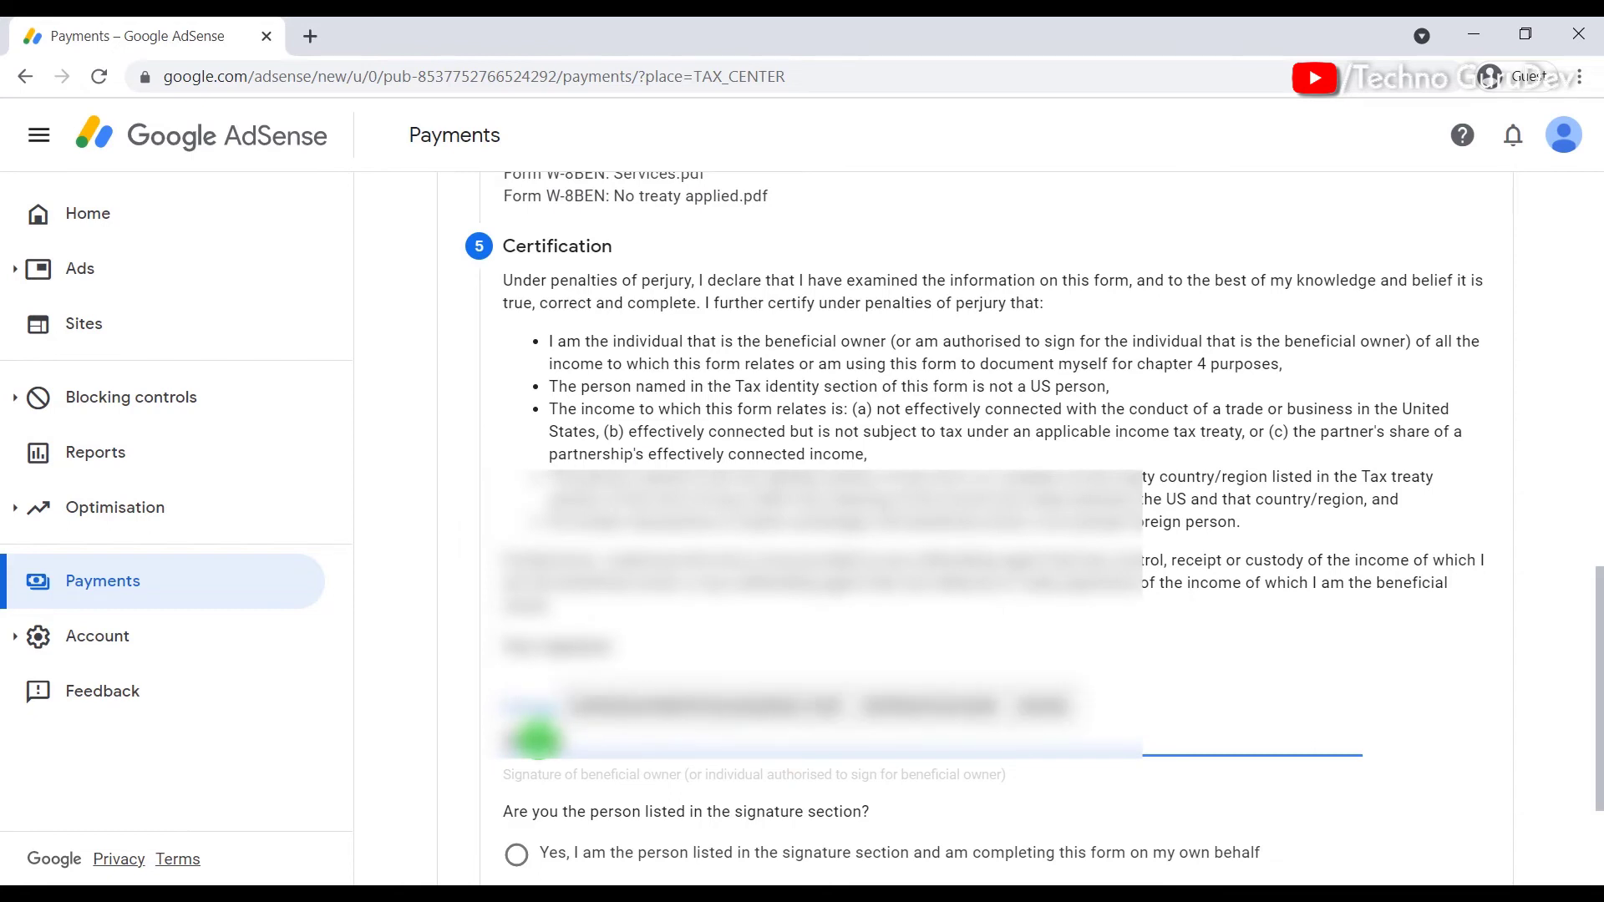
pyautogui.scroll(-3, 552, 835)
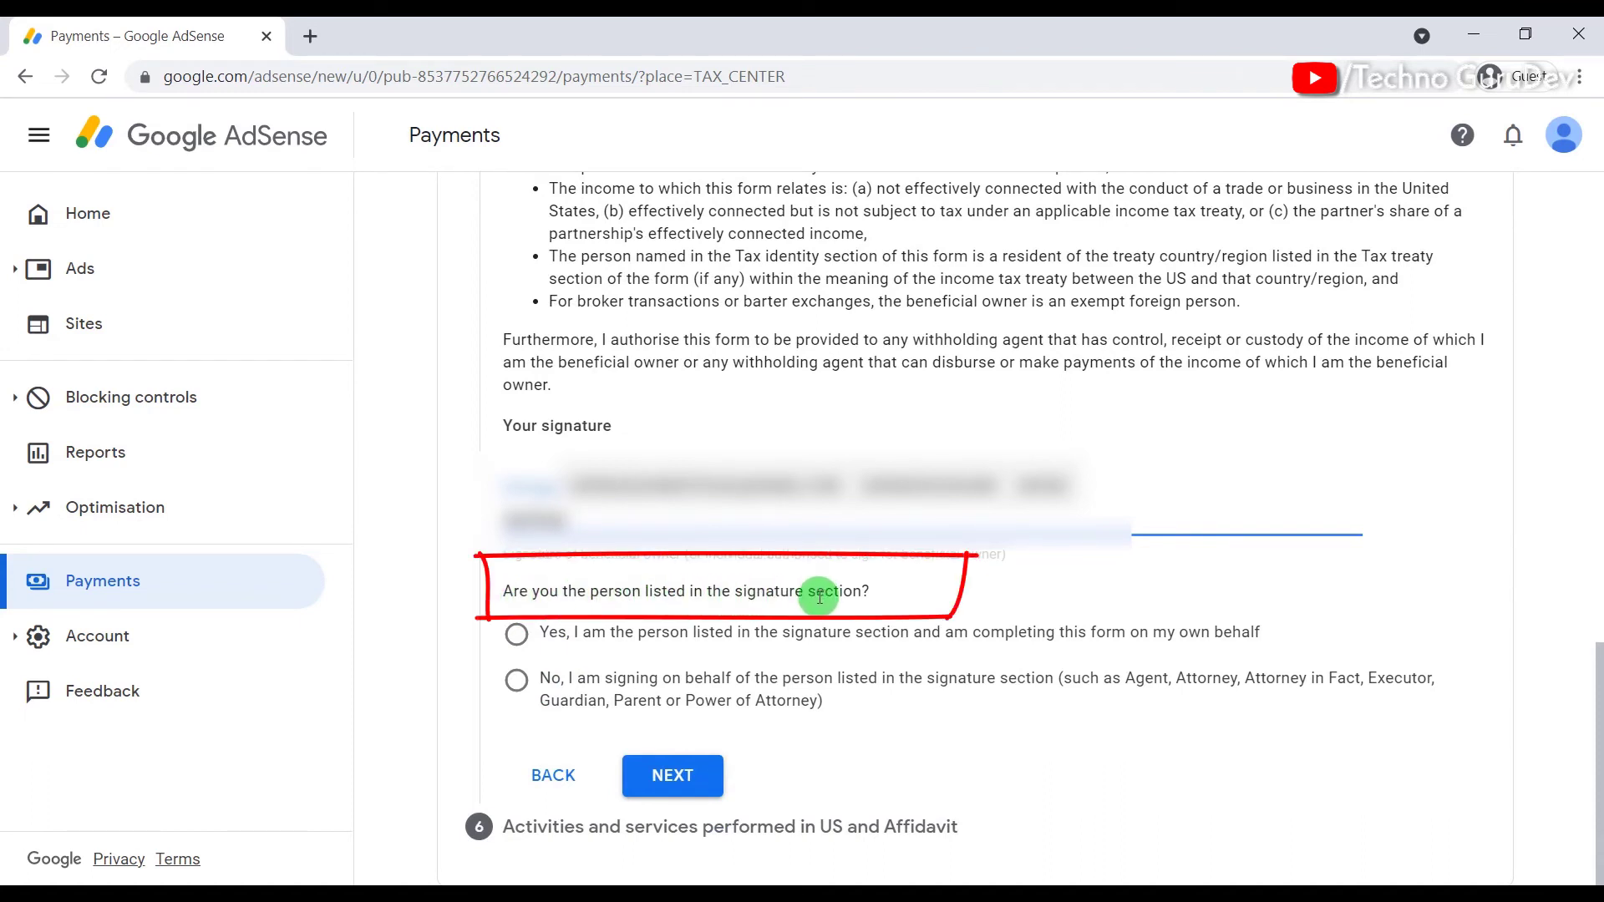
pyautogui.click(517, 636)
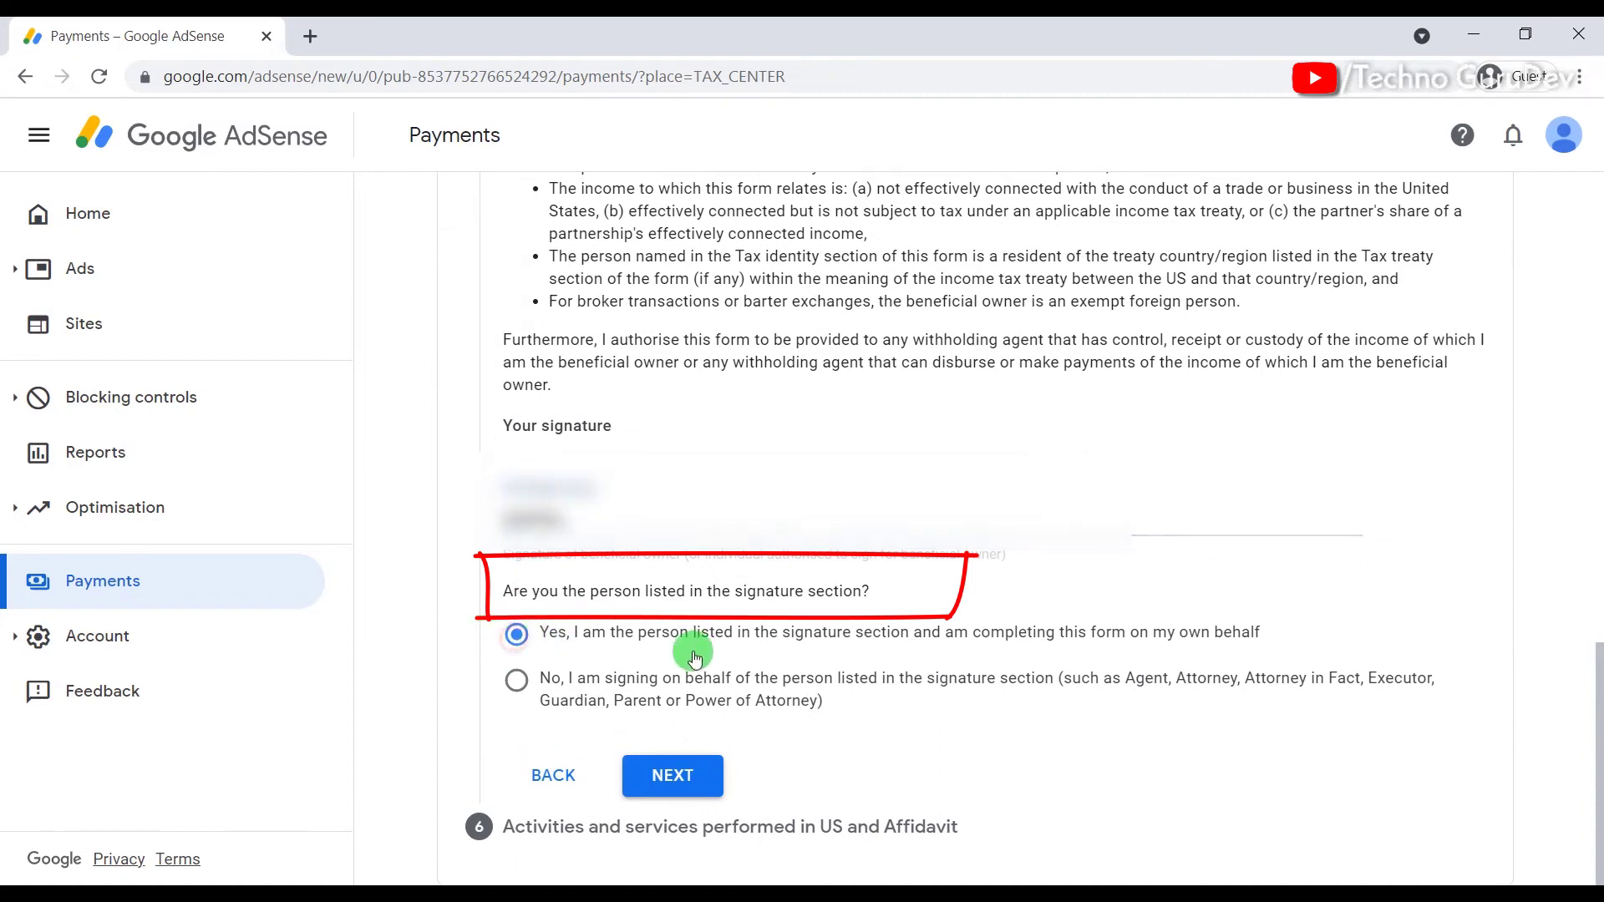
pyautogui.click(677, 780)
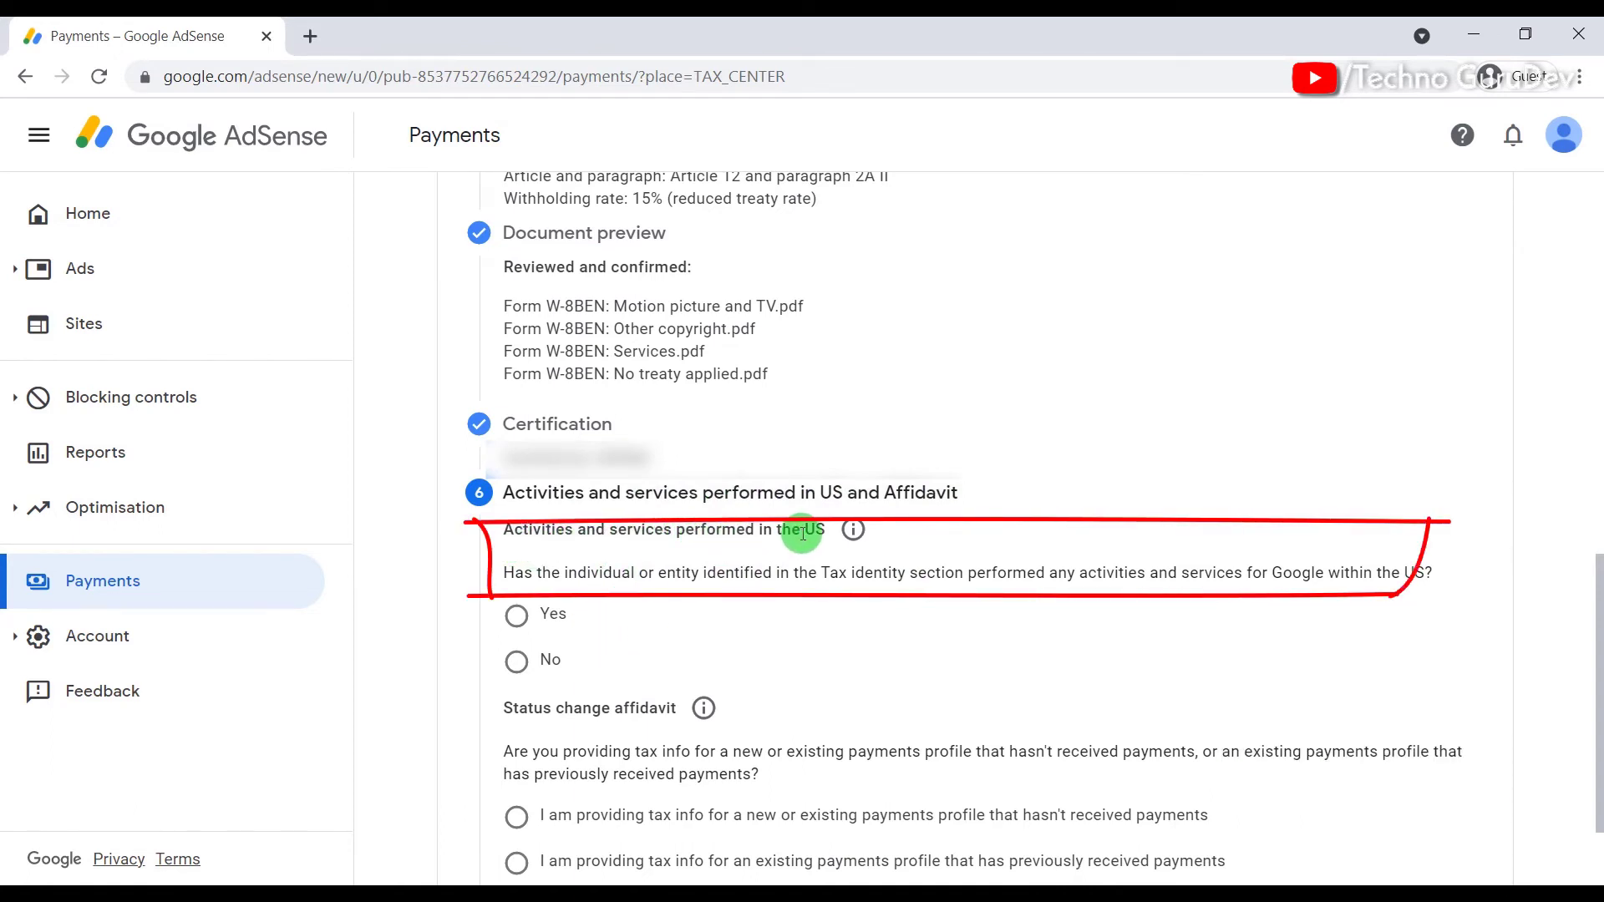
# Step: Answer No to US activities, certify outside-US services, pick the no-past-payments affidavit, and submit
pyautogui.click(516, 660)
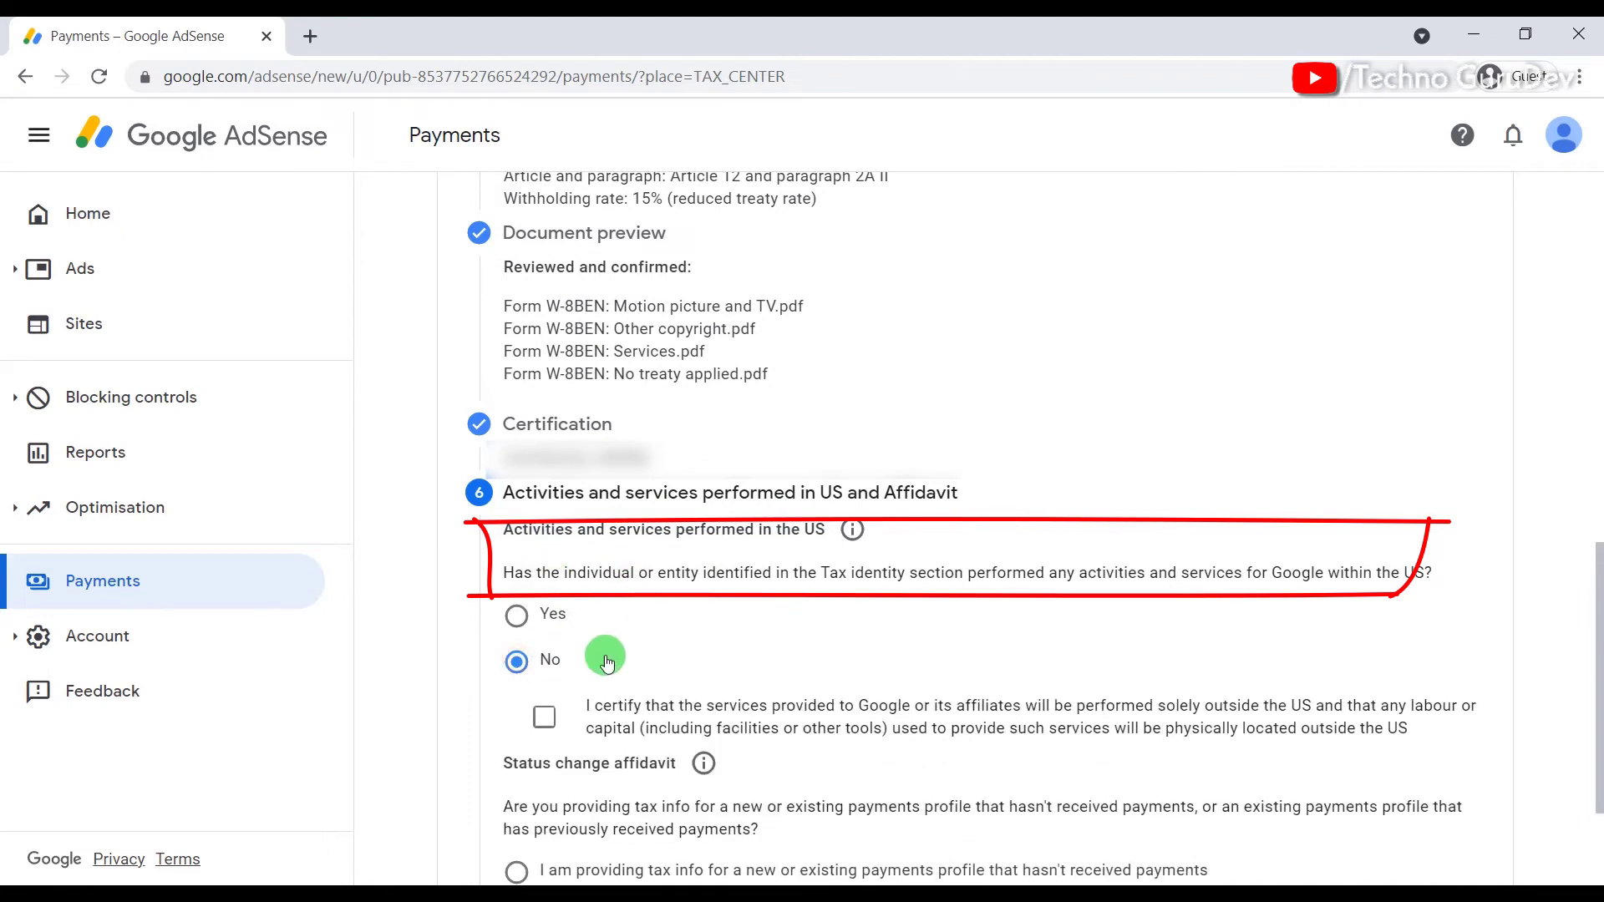
pyautogui.click(548, 723)
pyautogui.scroll(-1, 614, 669)
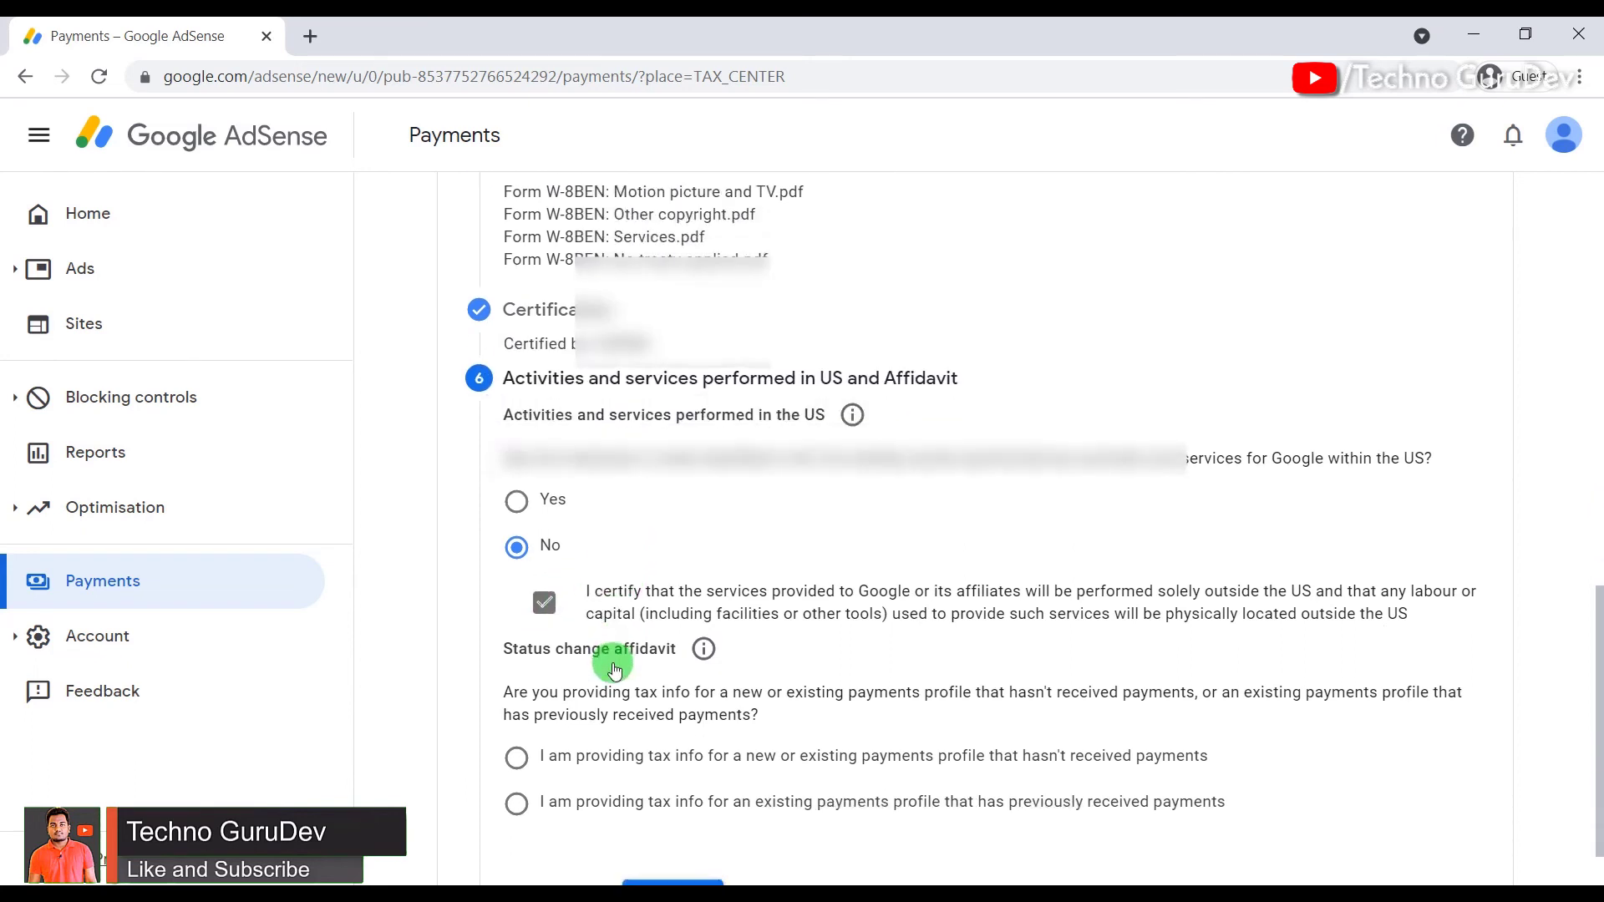
pyautogui.scroll(-1, 562, 648)
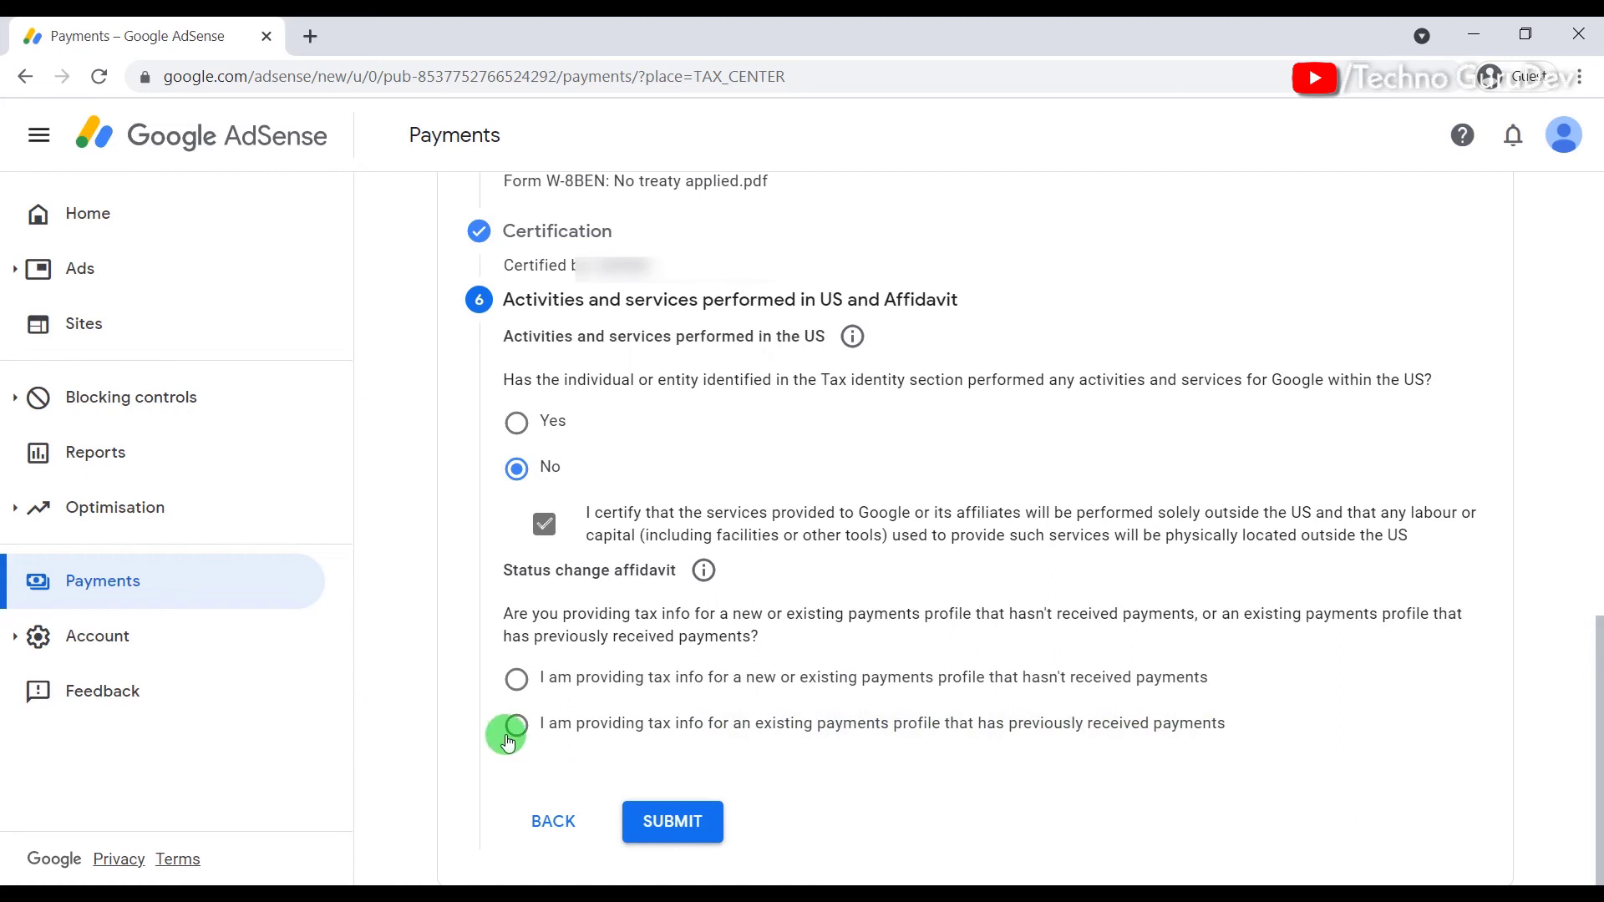
pyautogui.click(665, 677)
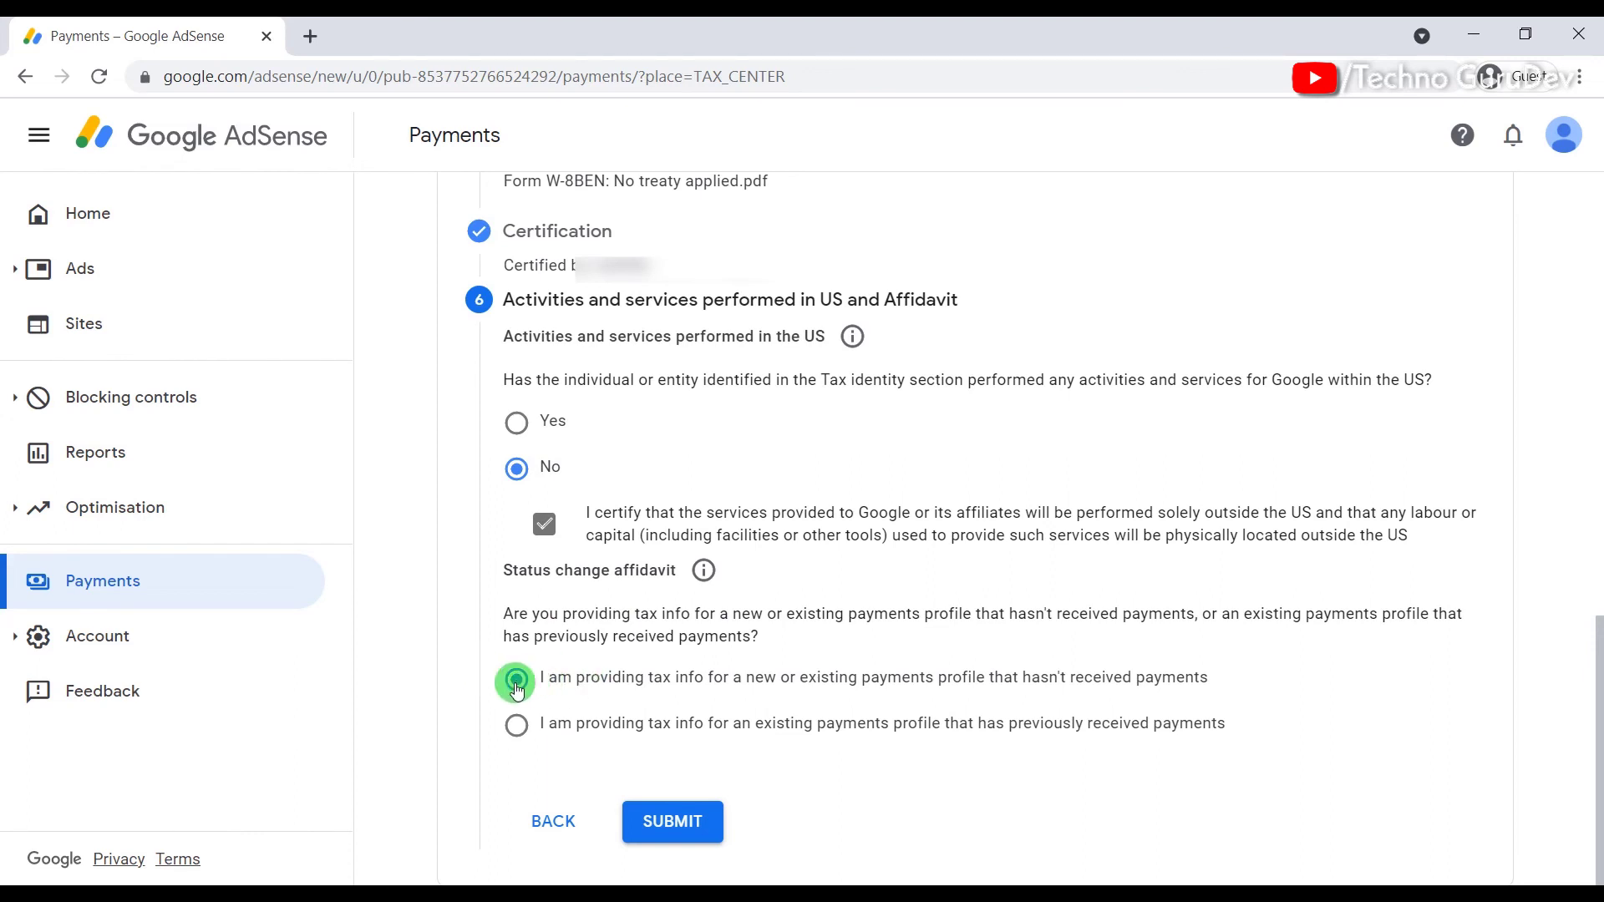
pyautogui.click(658, 820)
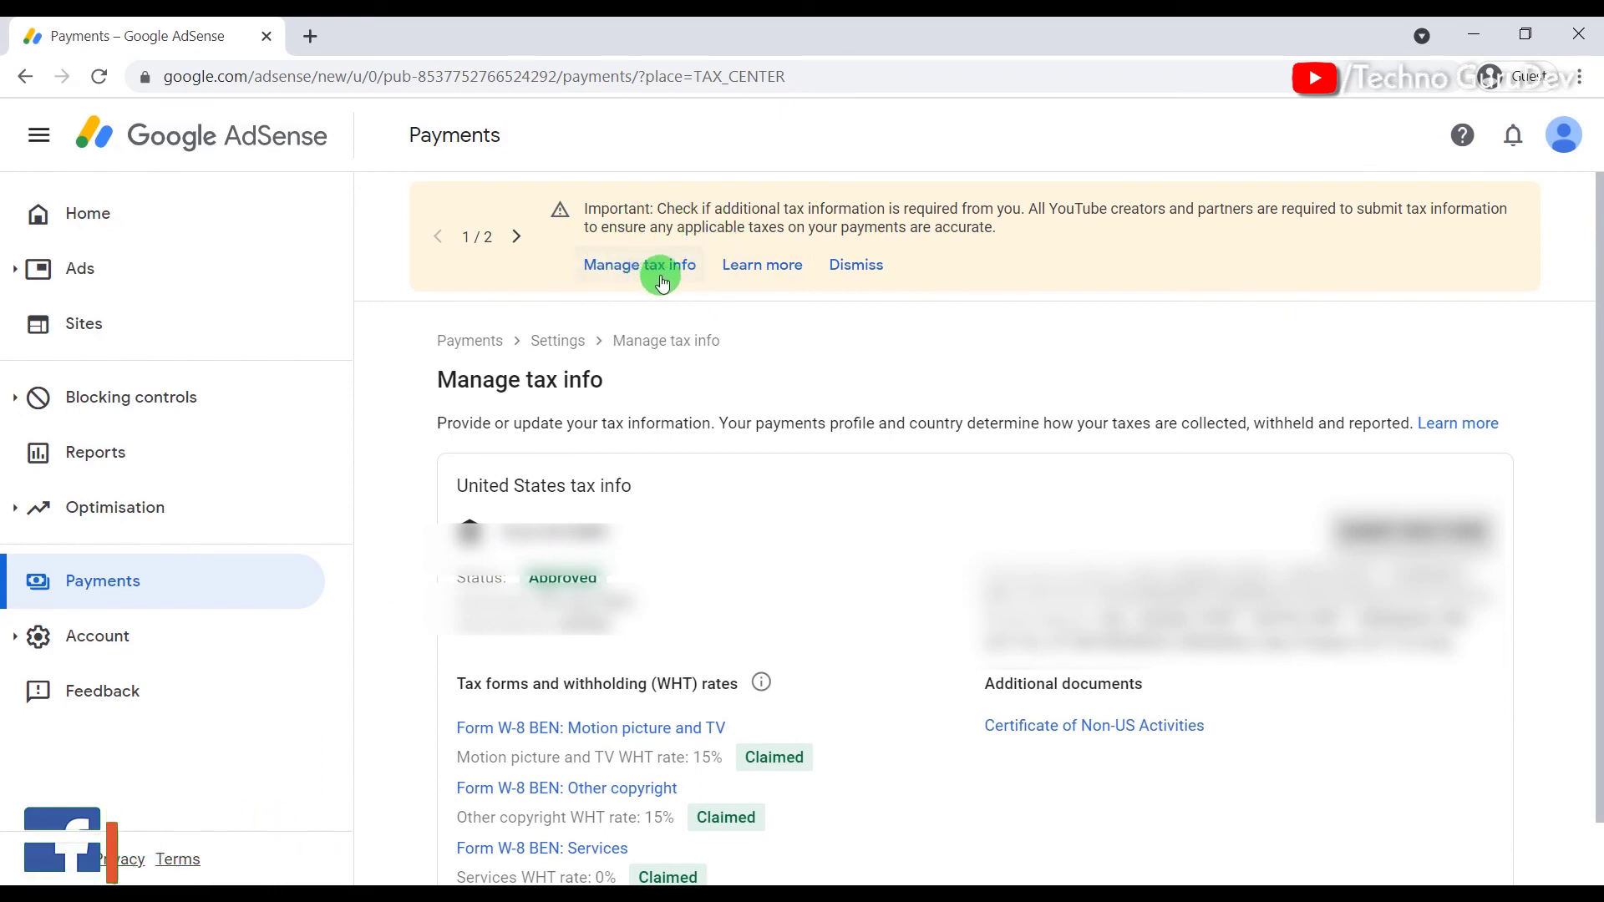
# Step: Scroll Manage tax info to confirm W-8 BEN is Approved with 15%, 15% and 0% rates claimed
pyautogui.scroll(-1, 709, 297)
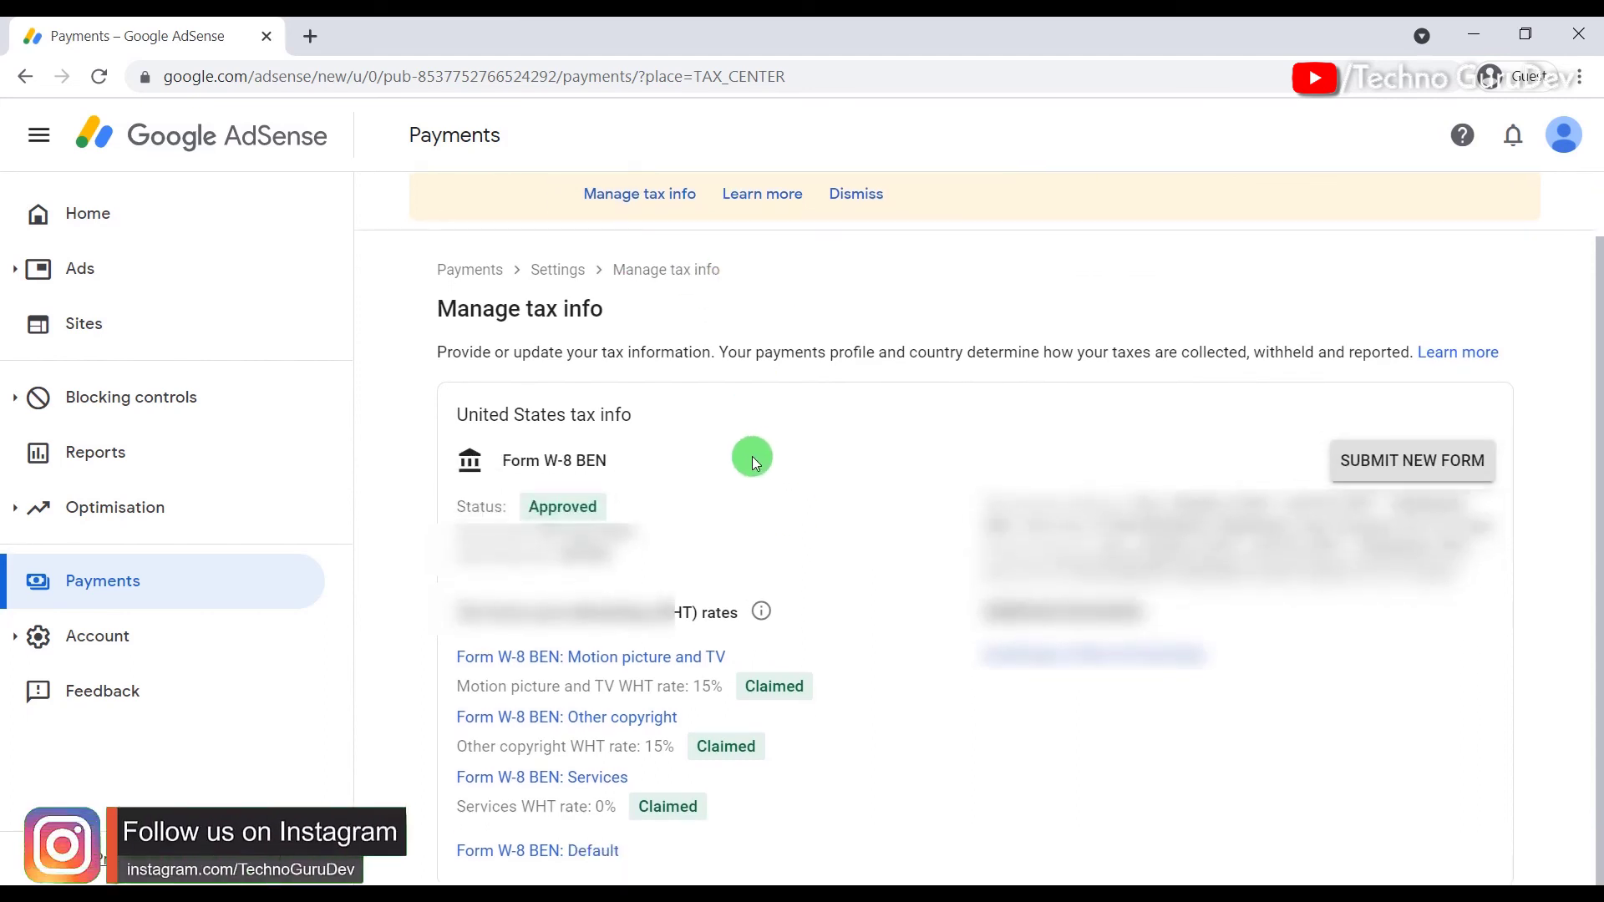
pyautogui.scroll(1, 760, 461)
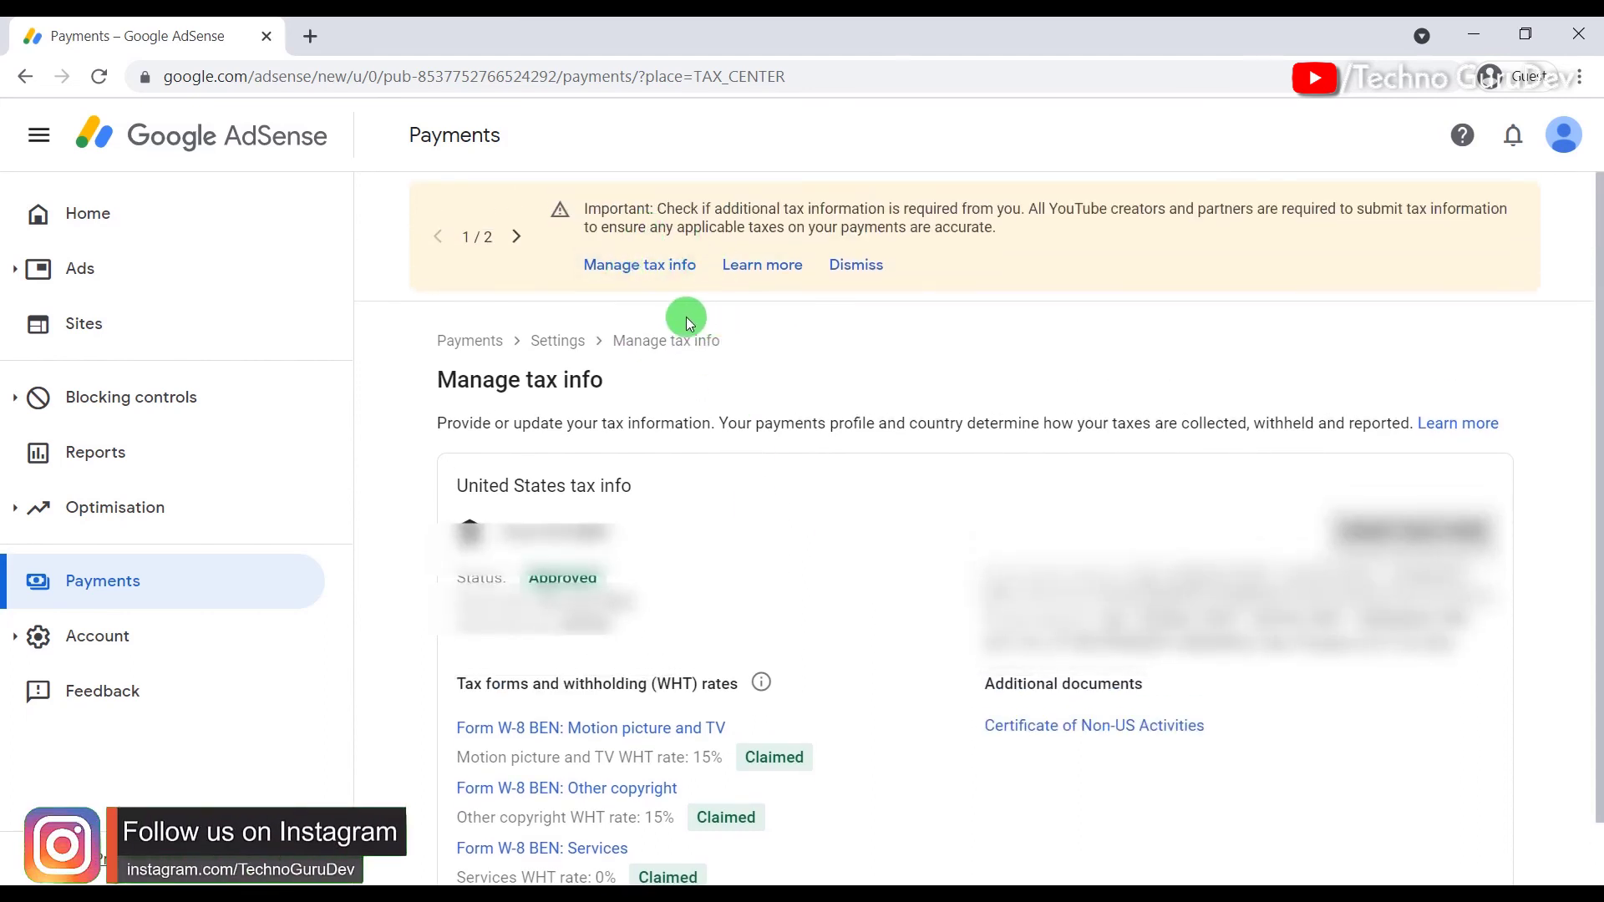
pyautogui.scroll(-1, 777, 477)
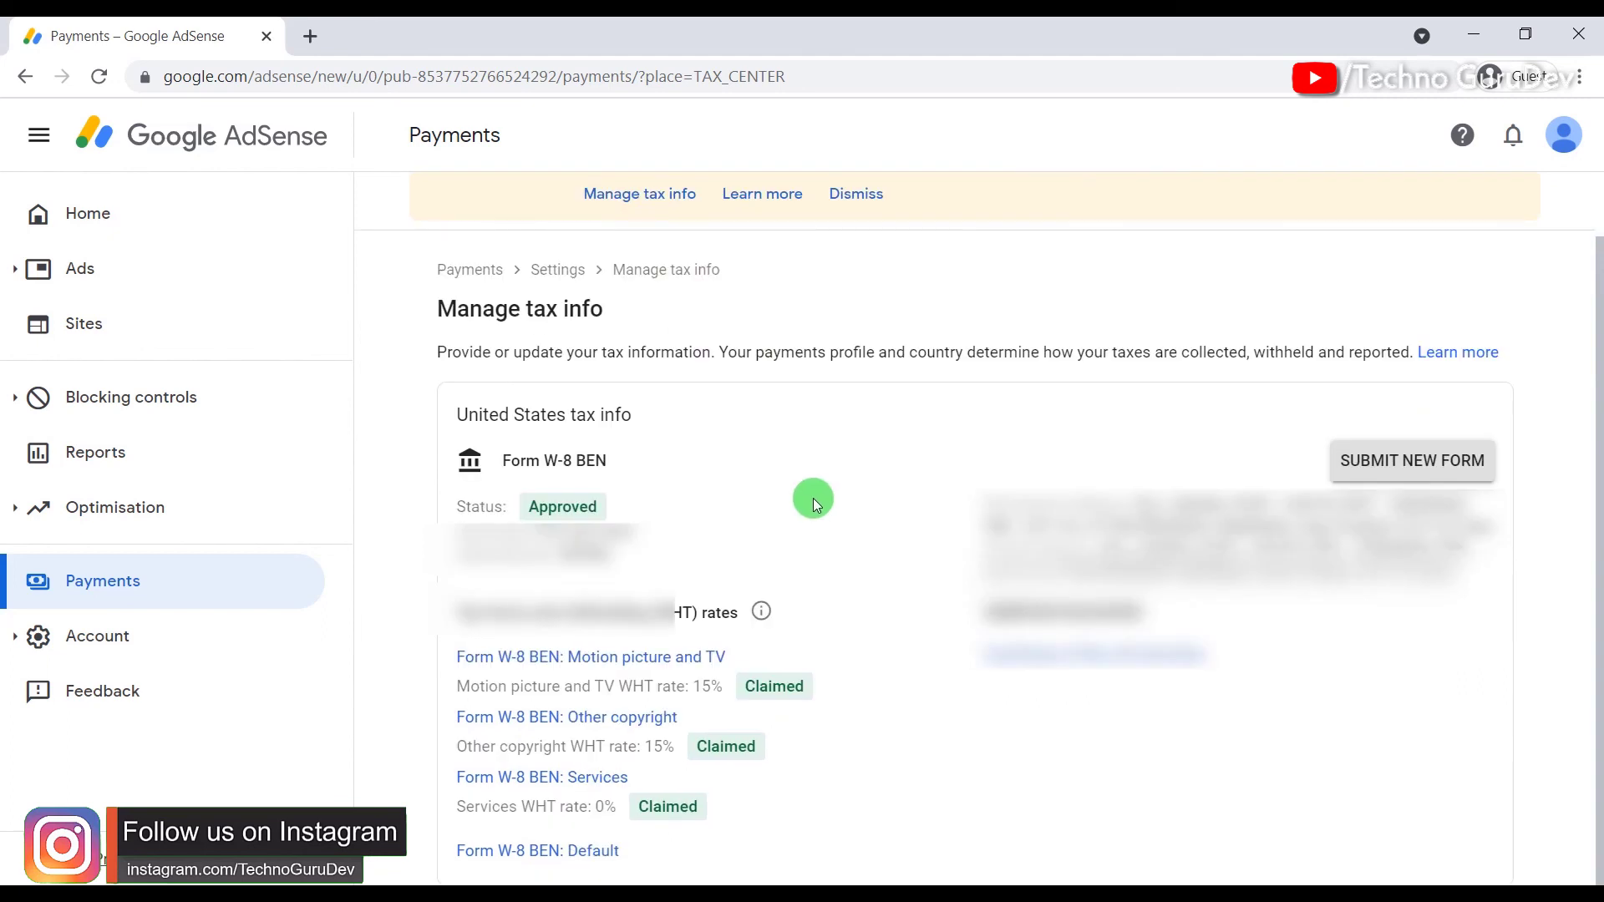
pyautogui.scroll(1, 736, 392)
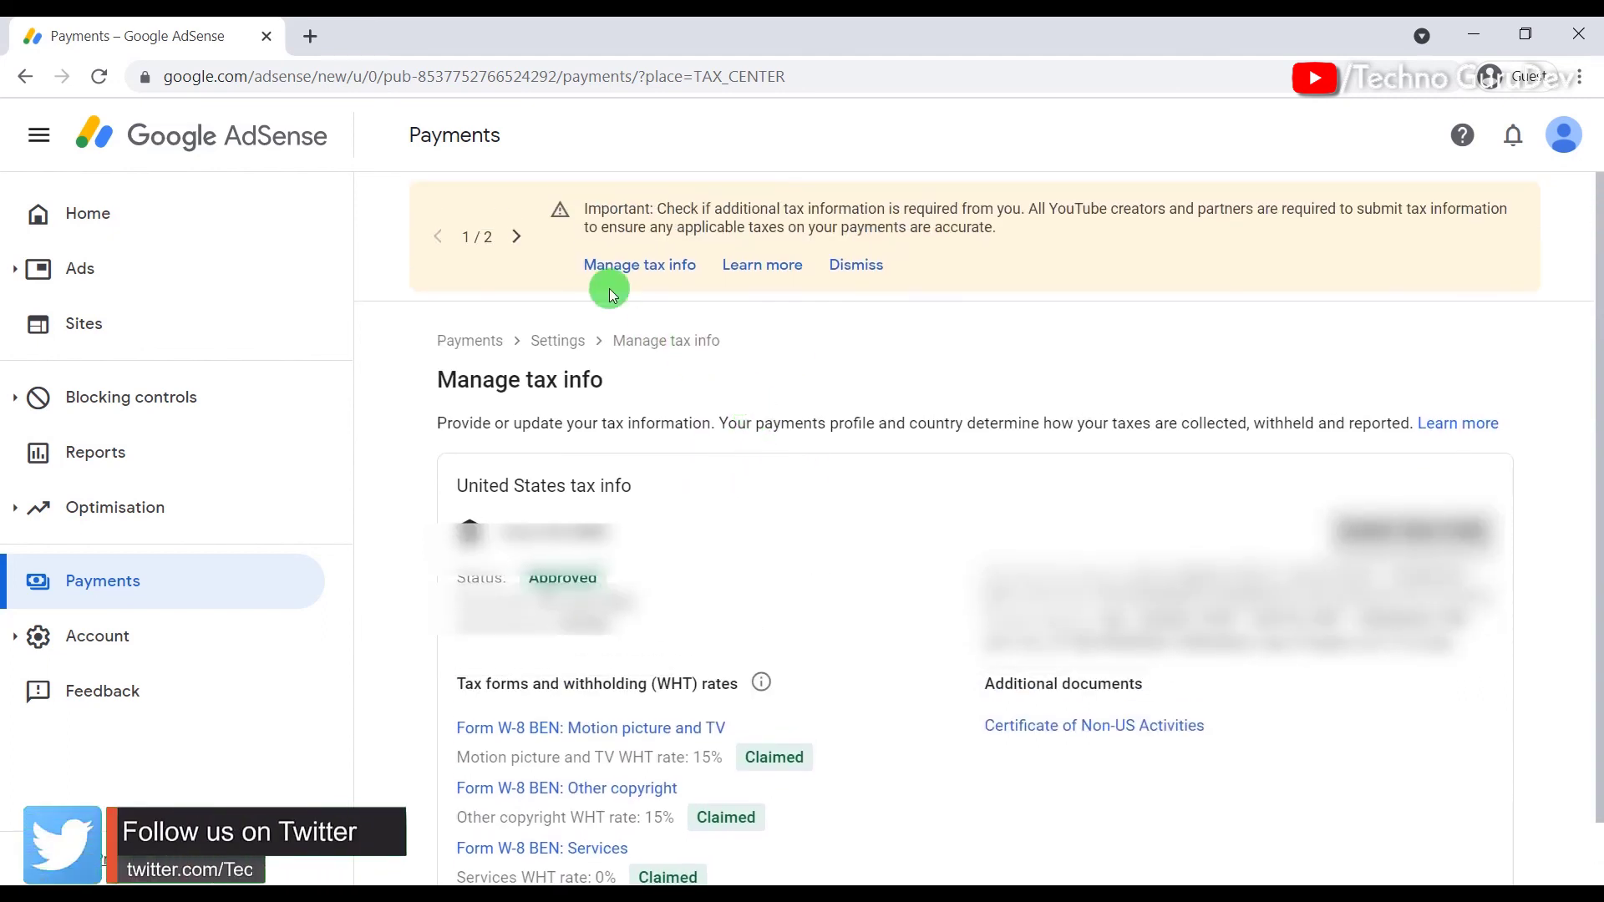